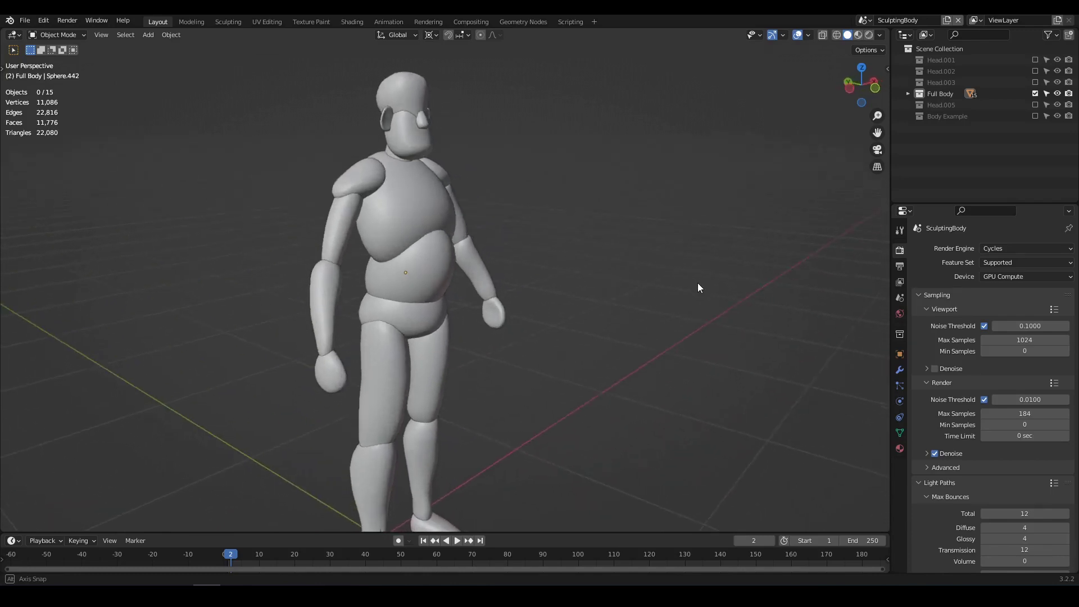
pyautogui.keyDown('shift'); pyautogui.moveTo(511, 230); pyautogui.dragTo(572, 316, button='middle'); pyautogui.keyUp('shift')
pyautogui.scroll(3, 518, 272)
pyautogui.moveTo(518, 271); pyautogui.dragTo(621, 292, button='middle')
pyautogui.click(500, 299)
pyautogui.keyDown('shift'); pyautogui.click(542, 238); pyautogui.keyUp('shift')
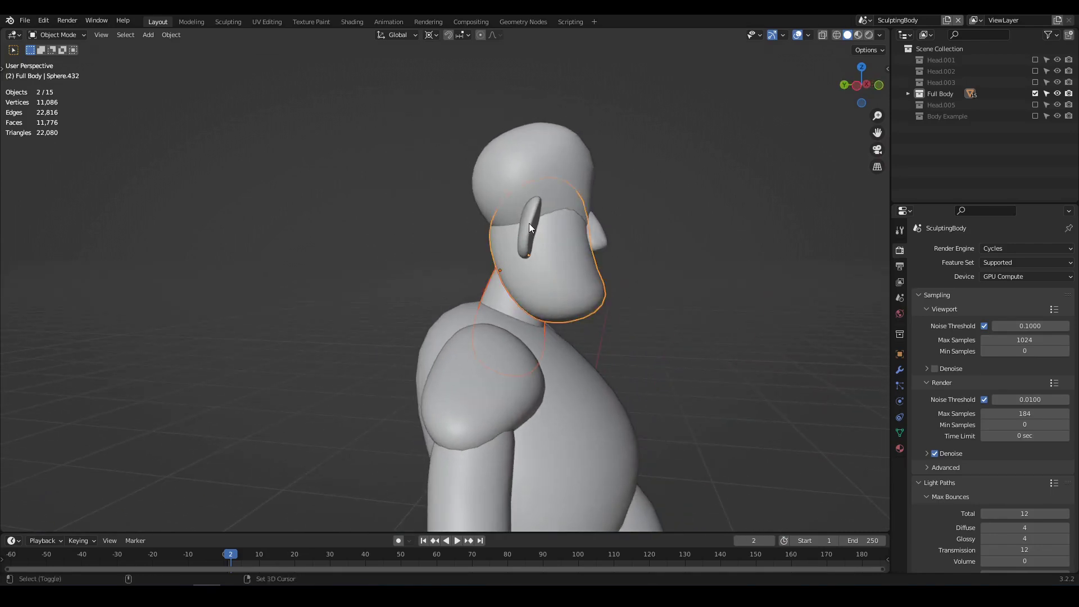
pyautogui.keyDown('shift'); pyautogui.click(529, 223); pyautogui.keyUp('shift')
pyautogui.moveTo(616, 260); pyautogui.dragTo(463, 248, button='middle')
pyautogui.keyDown('shift'); pyautogui.click(470, 239); pyautogui.keyUp('shift')
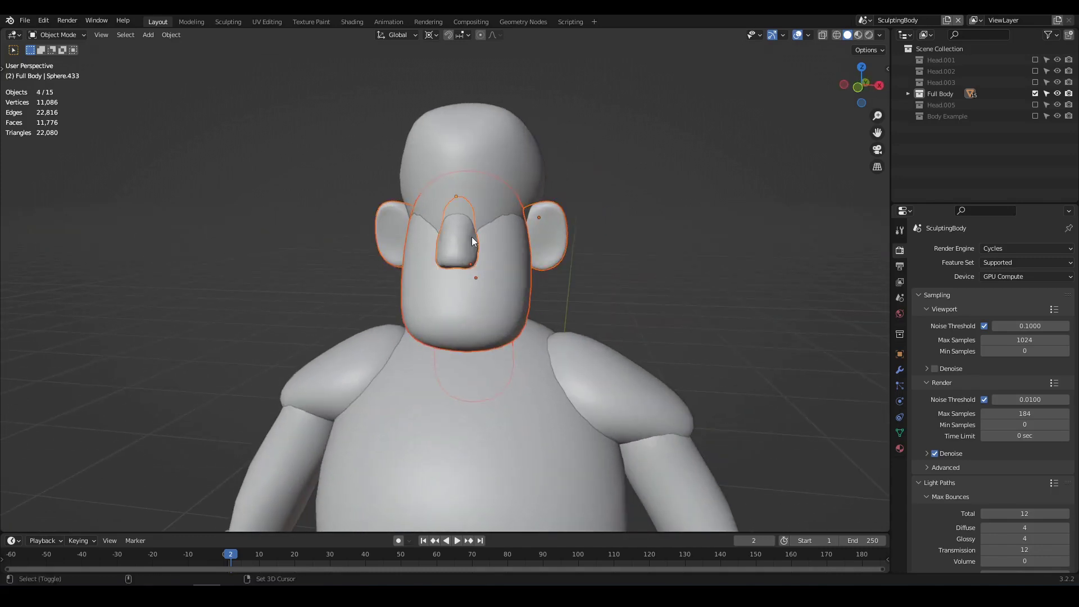
pyautogui.moveTo(609, 260); pyautogui.dragTo(664, 293, button='middle')
# - Apply the Mirror modifier on the character's ears
pyautogui.click(526, 190)
pyautogui.click(900, 371)
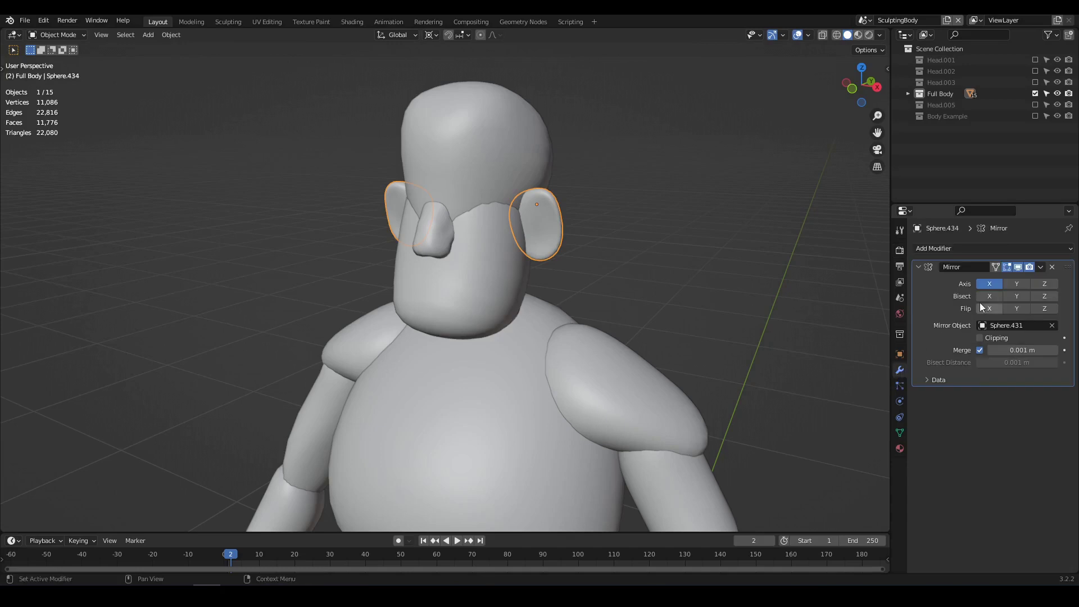
pyautogui.click(1041, 267)
pyautogui.click(1006, 281)
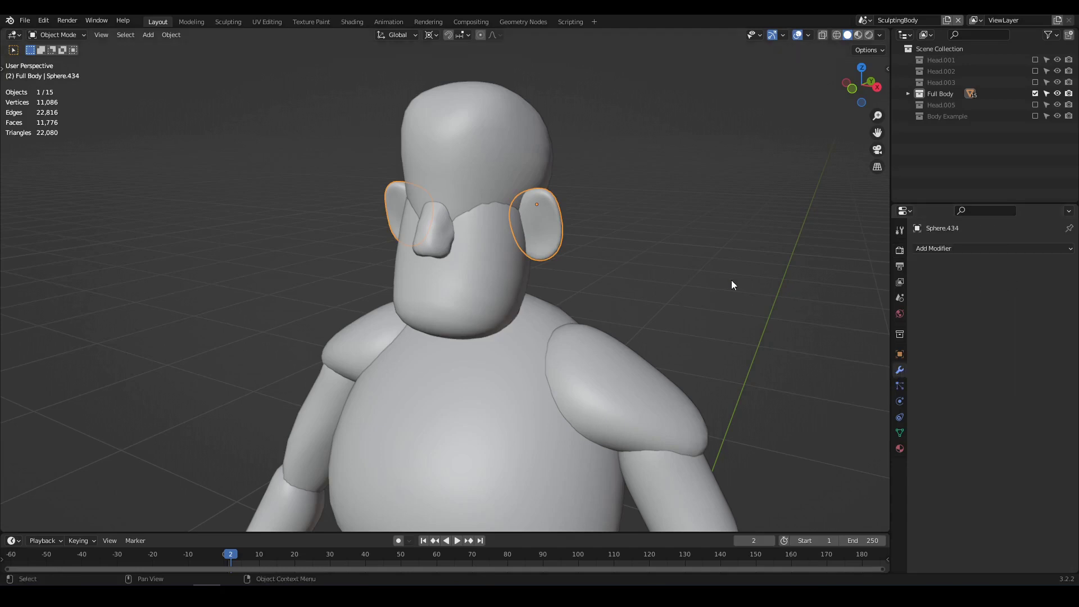
# - Join the ears, lower face, nose, neck and cranium into one head object
pyautogui.moveTo(585, 301); pyautogui.dragTo(515, 289, button='middle')
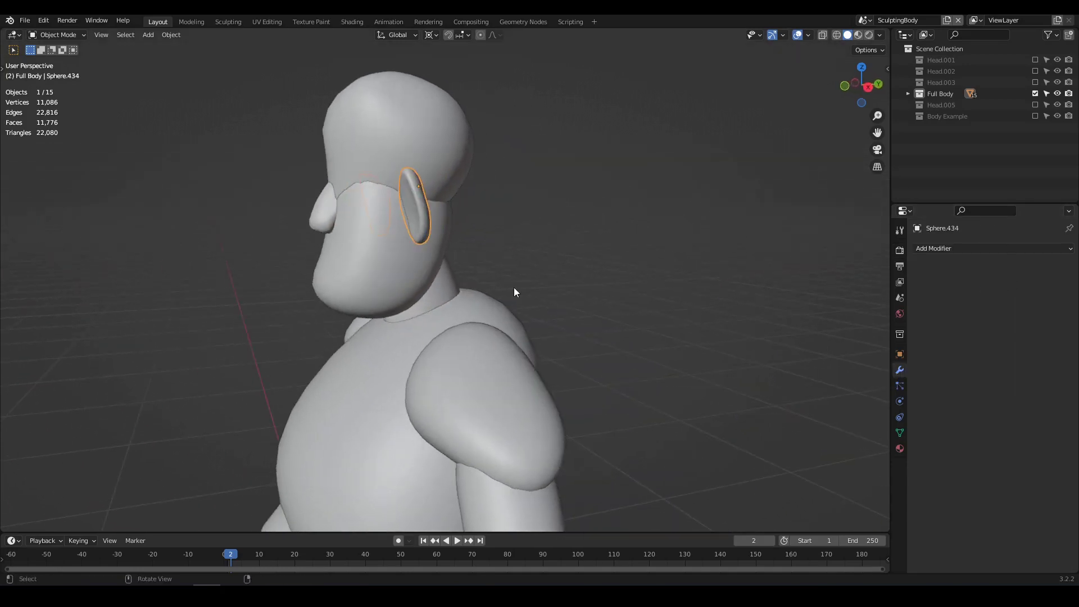
pyautogui.keyDown('shift'); pyautogui.click(353, 264); pyautogui.keyUp('shift')
pyautogui.keyDown('shift'); pyautogui.click(327, 225); pyautogui.keyUp('shift')
pyautogui.keyDown('shift'); pyautogui.click(339, 188); pyautogui.keyUp('shift')
pyautogui.moveTo(339, 188); pyautogui.dragTo(462, 260, button='middle')
pyautogui.hotkey('ctrl', 'j')
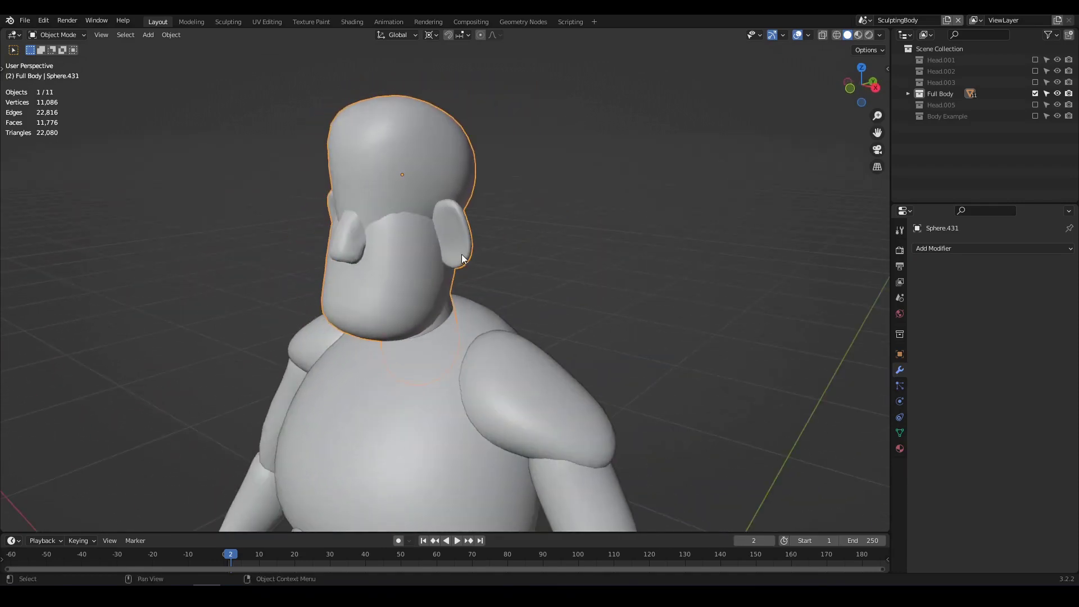
# - Display the model in wireframe shading and put the joined head into Sculpt Mode
pyautogui.press('z')
pyautogui.click(343, 237)
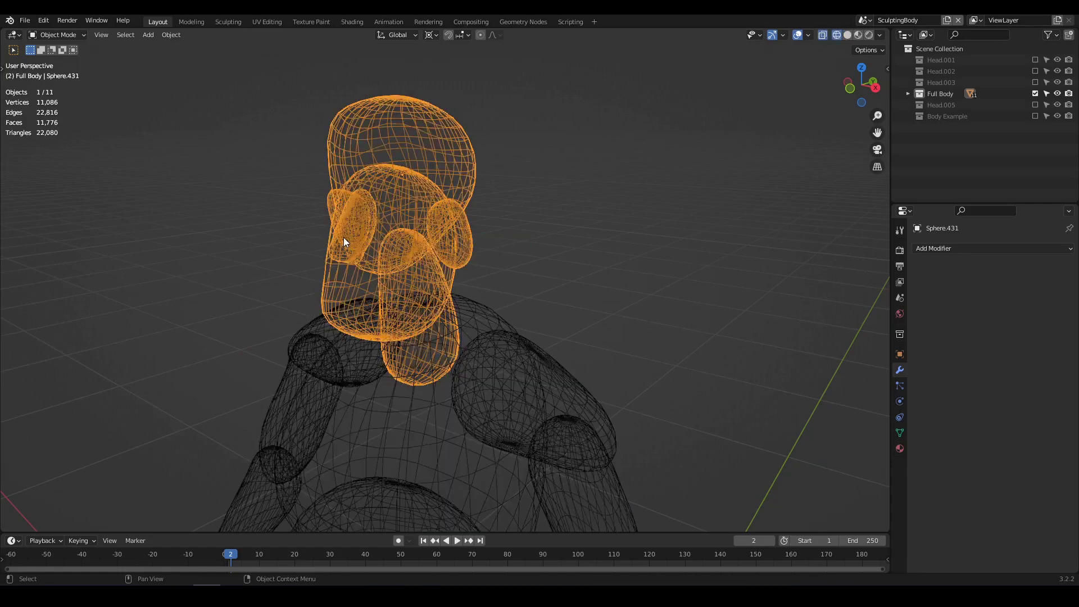
pyautogui.moveTo(343, 237)
pyautogui.mouseDown(button='middle')
pyautogui.moveTo(404, 218)
pyautogui.moveTo(447, 270)
pyautogui.moveTo(341, 184)
pyautogui.mouseUp(button='middle')
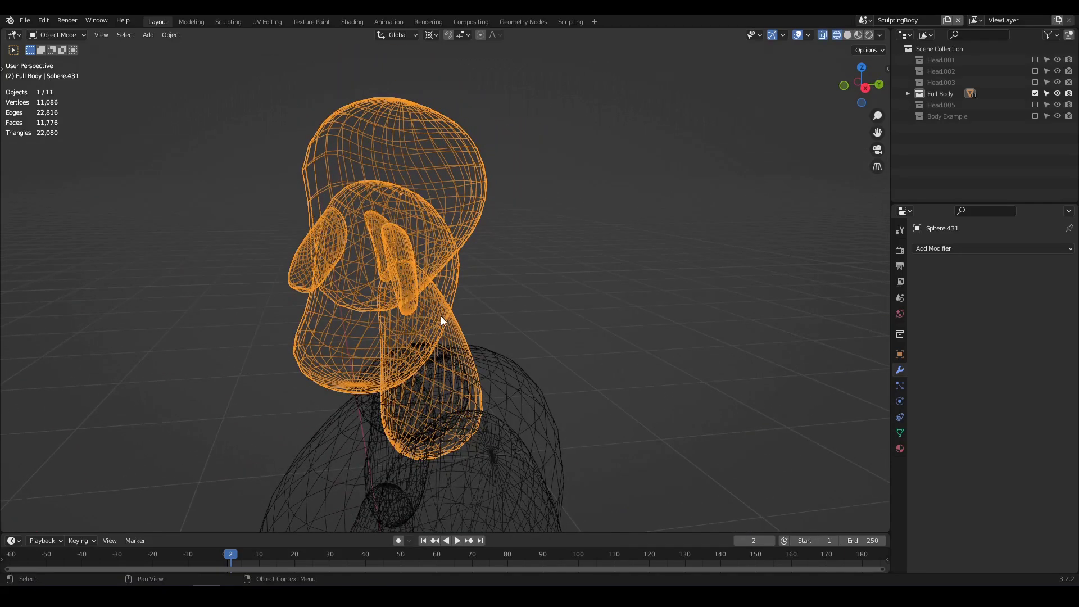
pyautogui.moveTo(372, 271)
pyautogui.mouseDown(button='middle')
pyautogui.moveTo(460, 274)
pyautogui.moveTo(462, 241)
pyautogui.moveTo(519, 262)
pyautogui.mouseUp(button='middle')
pyautogui.hotkey('ctrl', 'Tab')
pyautogui.click(476, 318)
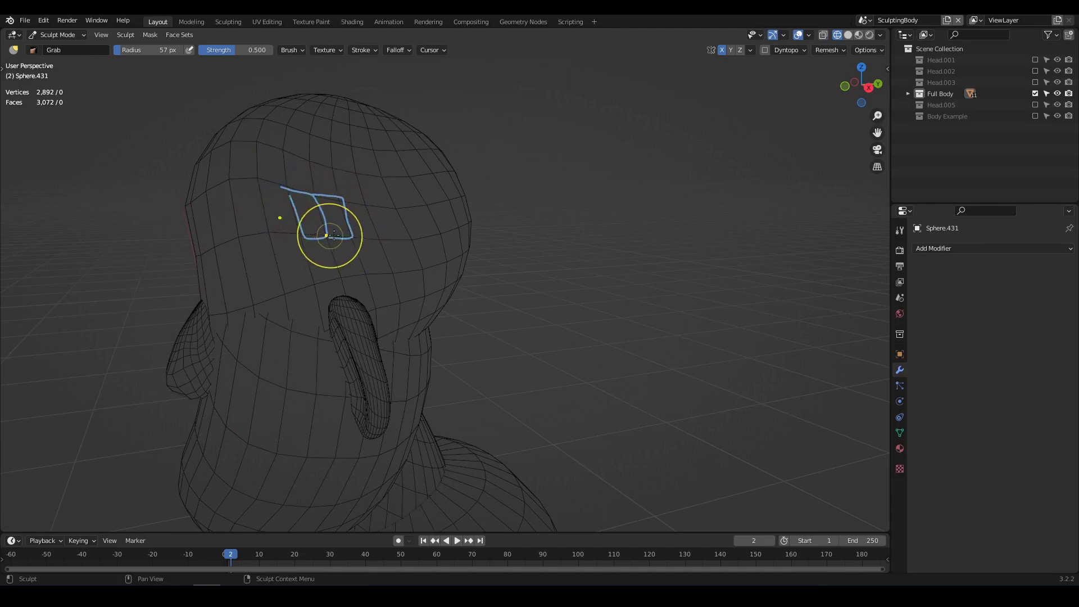
# - Set a voxel size for the head and voxel remesh it into one continuous mesh
pyautogui.press('r')
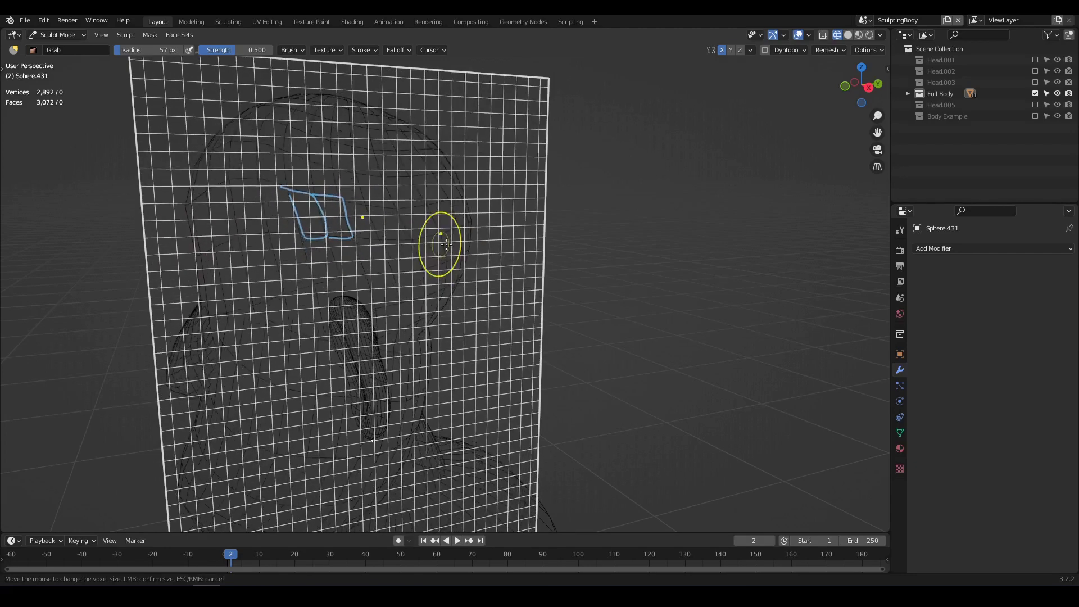
pyautogui.click(471, 251)
pyautogui.hotkey('ctrl', 'r')
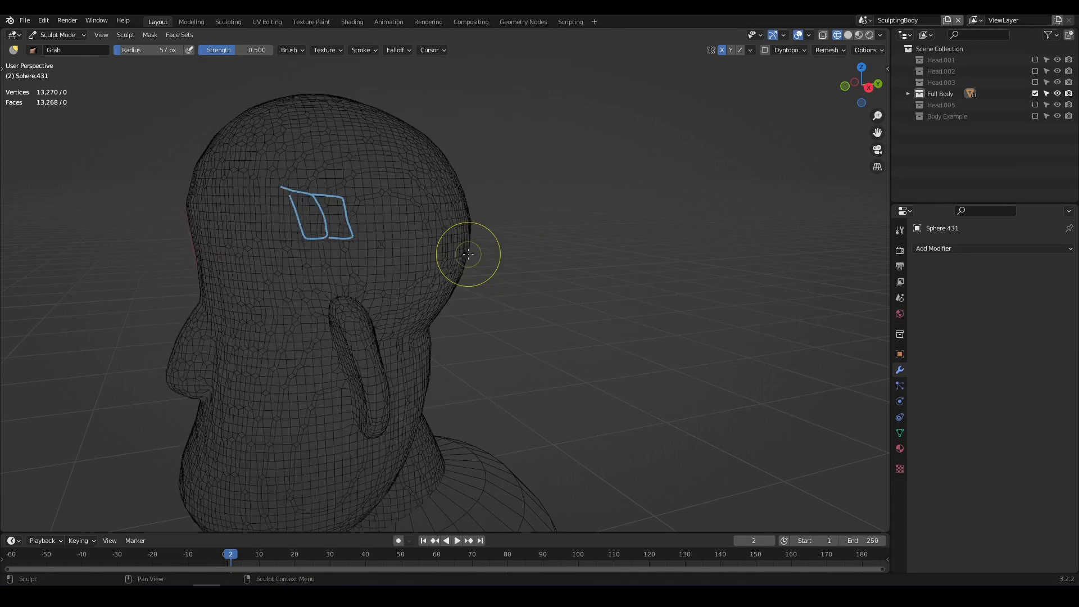
# - Return to solid shading and merge the head's coloured regions using Face Set from Visible
pyautogui.moveTo(474, 289); pyautogui.dragTo(439, 262, button='middle')
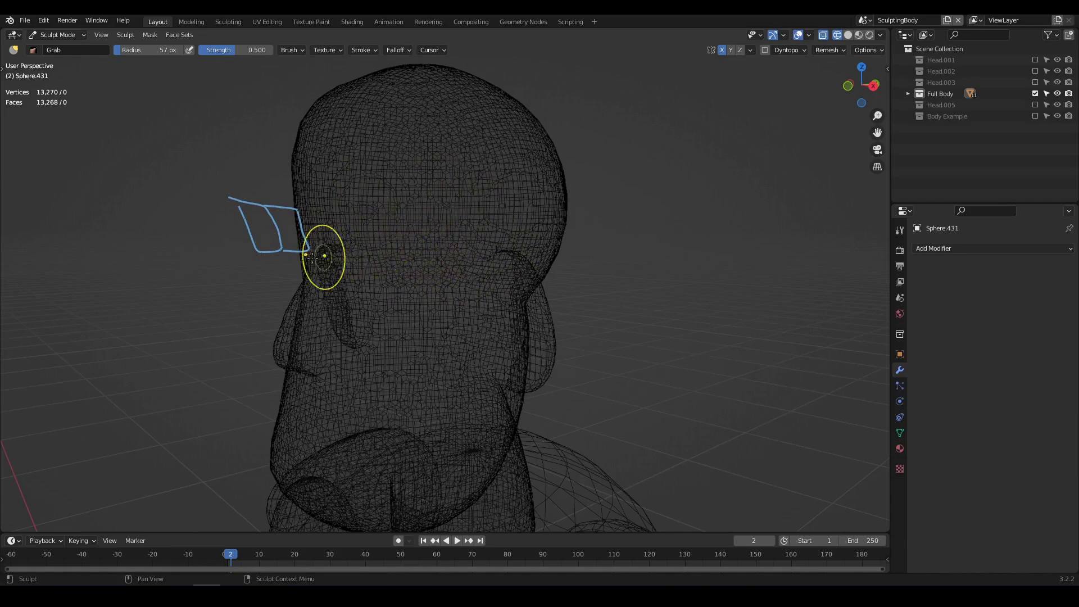
pyautogui.moveTo(287, 247); pyautogui.dragTo(442, 287, button='middle')
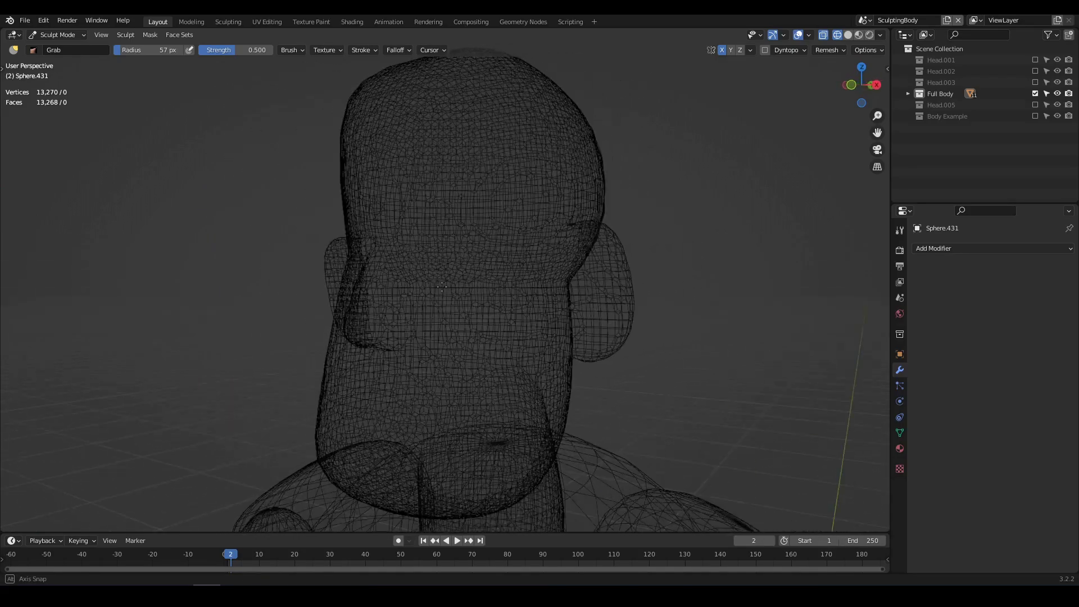
pyautogui.press('z')
pyautogui.click(620, 298)
pyautogui.scroll(5, 557, 307)
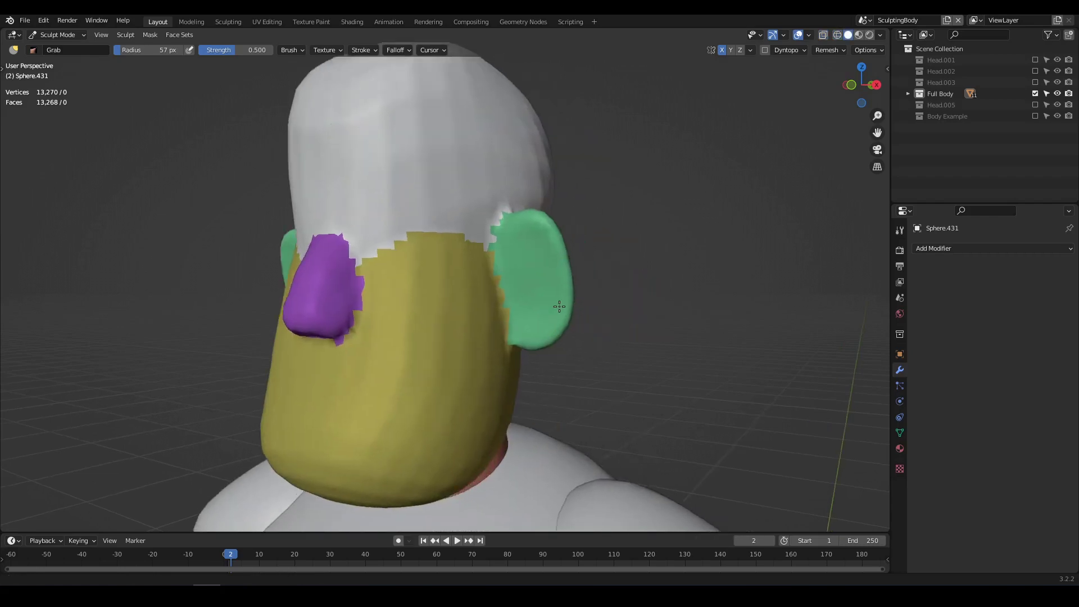
pyautogui.scroll(-6, 557, 306)
pyautogui.hotkey('alt', 'w')
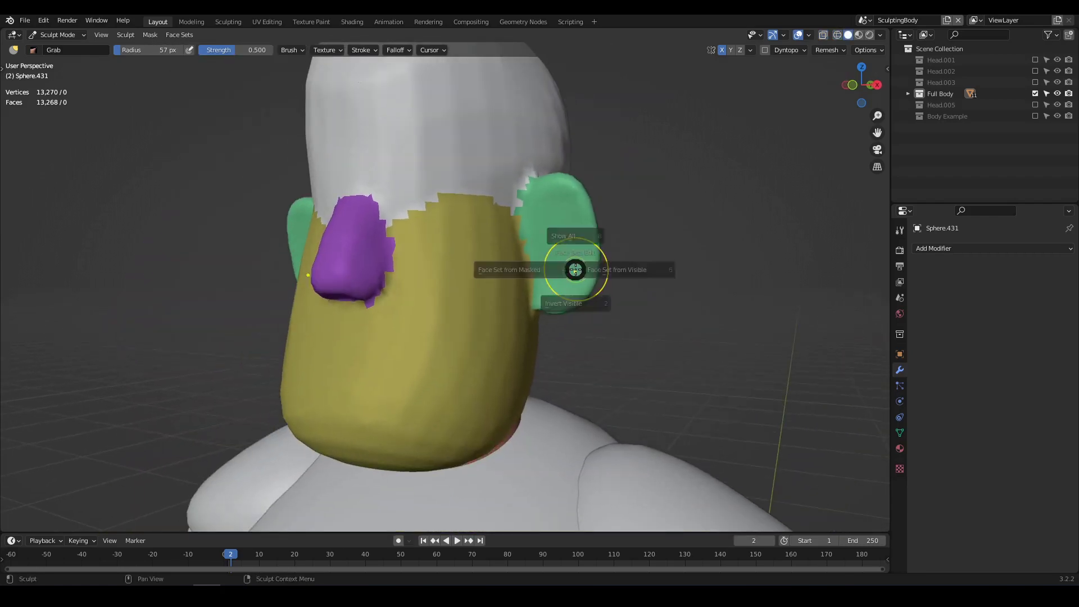
pyautogui.click(652, 270)
# - Isolate the head in local view and show the sculpting brushes in a two-column toolbar
pyautogui.moveTo(665, 270)
pyautogui.mouseDown(button='middle')
pyautogui.moveTo(496, 279)
pyautogui.moveTo(615, 281)
pyautogui.moveTo(508, 281)
pyautogui.moveTo(362, 321)
pyautogui.moveTo(328, 306)
pyautogui.moveTo(359, 282)
pyautogui.moveTo(605, 303)
pyautogui.moveTo(532, 288)
pyautogui.moveTo(549, 285)
pyautogui.moveTo(530, 297)
pyautogui.mouseUp(button='middle')
pyautogui.press('KP_Divide')
pyautogui.scroll(5, 506, 289)
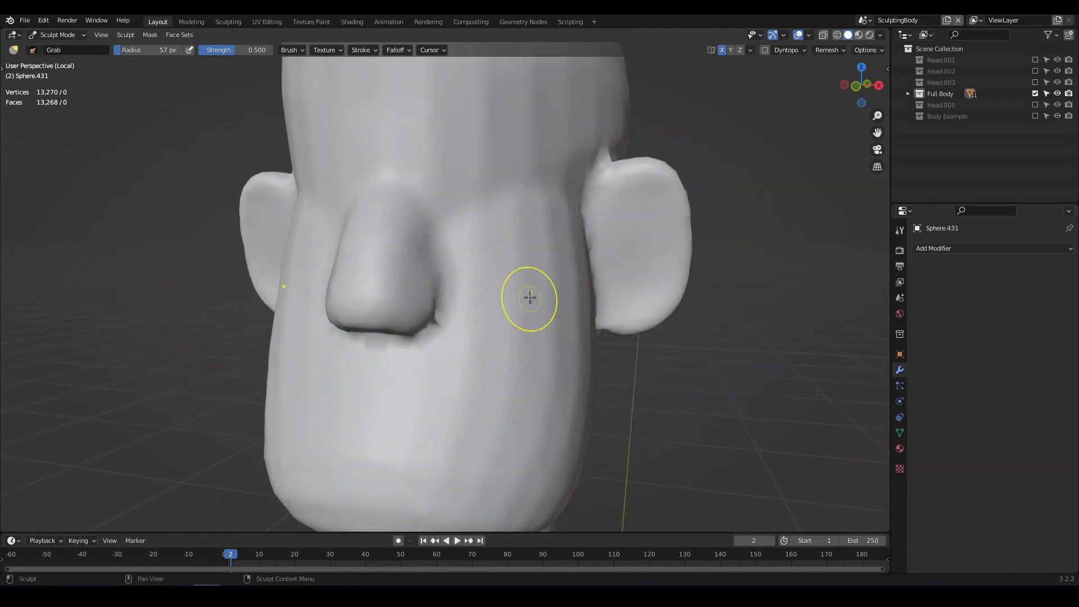
pyautogui.press('t')
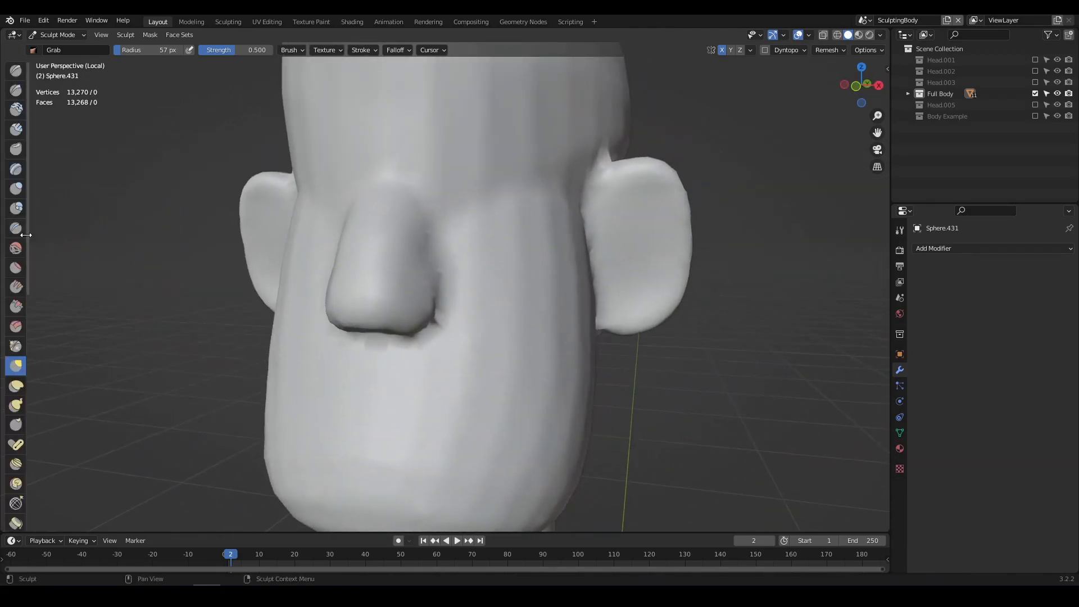
pyautogui.moveTo(26, 235); pyautogui.dragTo(47, 236)
pyautogui.moveTo(300, 249); pyautogui.dragTo(544, 297, button='middle')
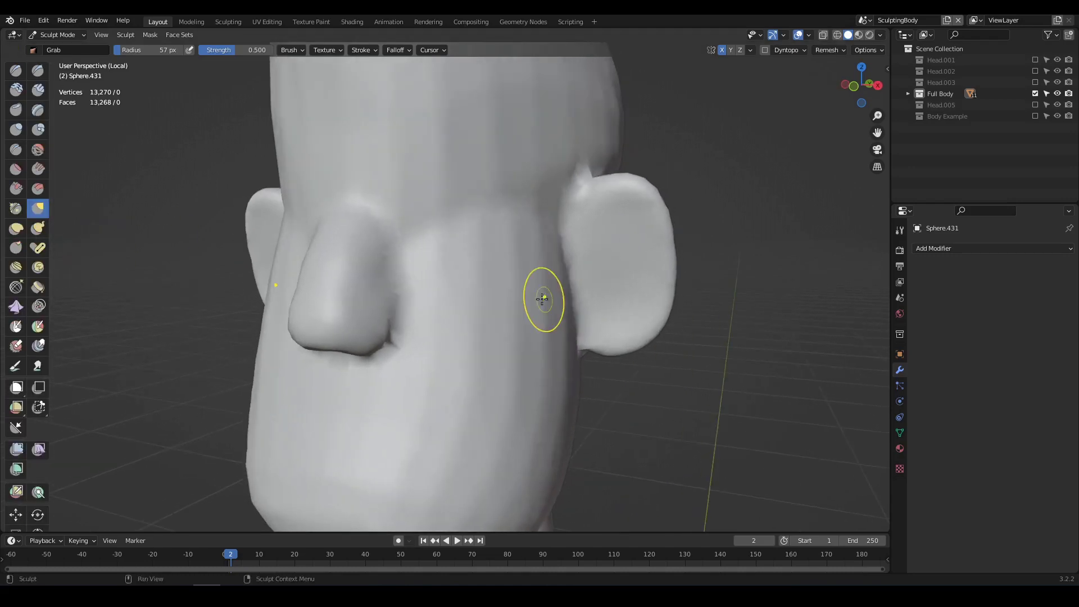
pyautogui.scroll(-2, 521, 302)
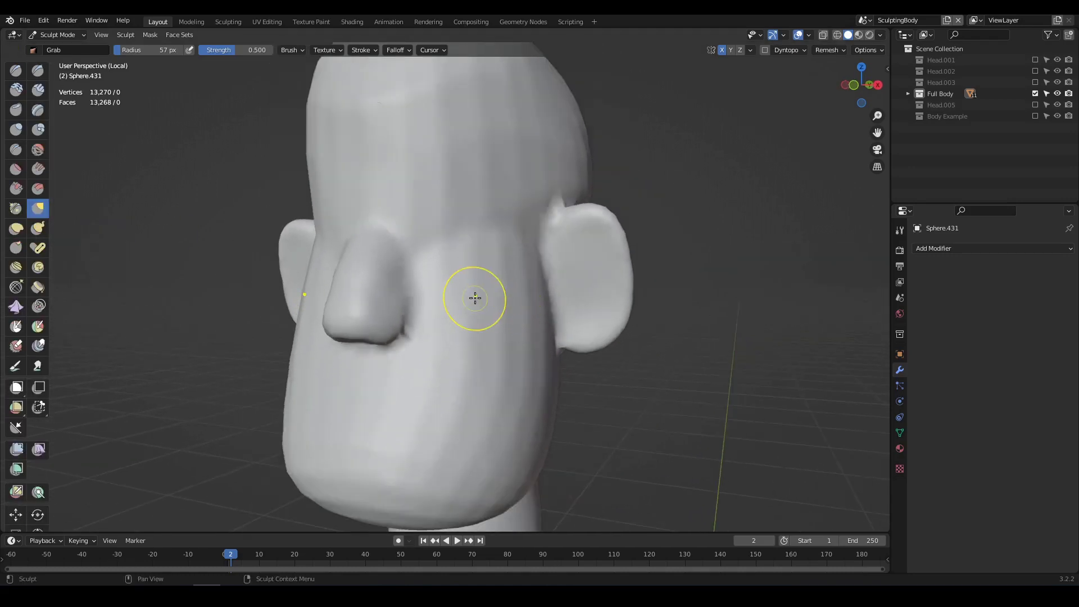
# - Switch back and forth between the Draw and Grab brushes, ending on Draw
pyautogui.press('x')
pyautogui.press('g')
pyautogui.press('x')
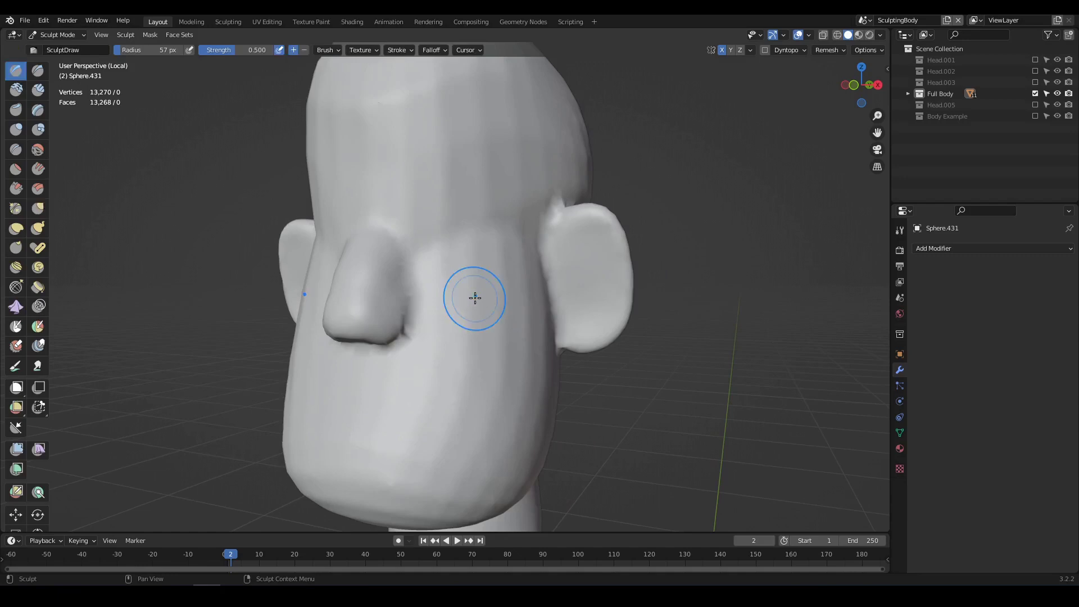
pyautogui.press('g')
pyautogui.press('x')
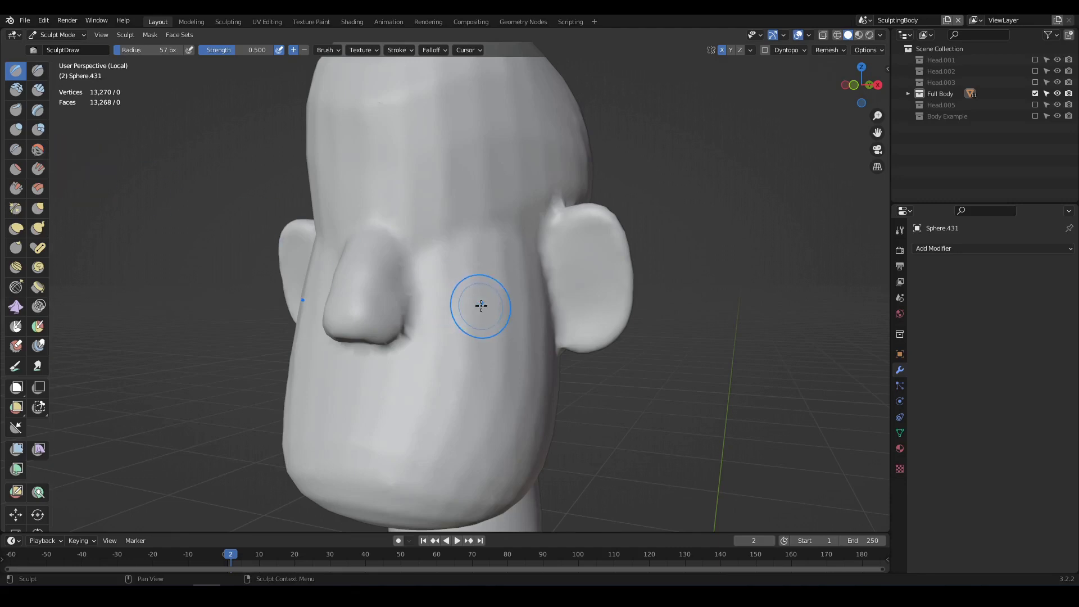
# - Build up the back of the ear where it meets the head using the Clay Strips brush
pyautogui.scroll(2, 482, 306)
pyautogui.moveTo(484, 306)
pyautogui.mouseDown(button='middle')
pyautogui.moveTo(320, 323)
pyautogui.moveTo(343, 321)
pyautogui.mouseUp(button='middle')
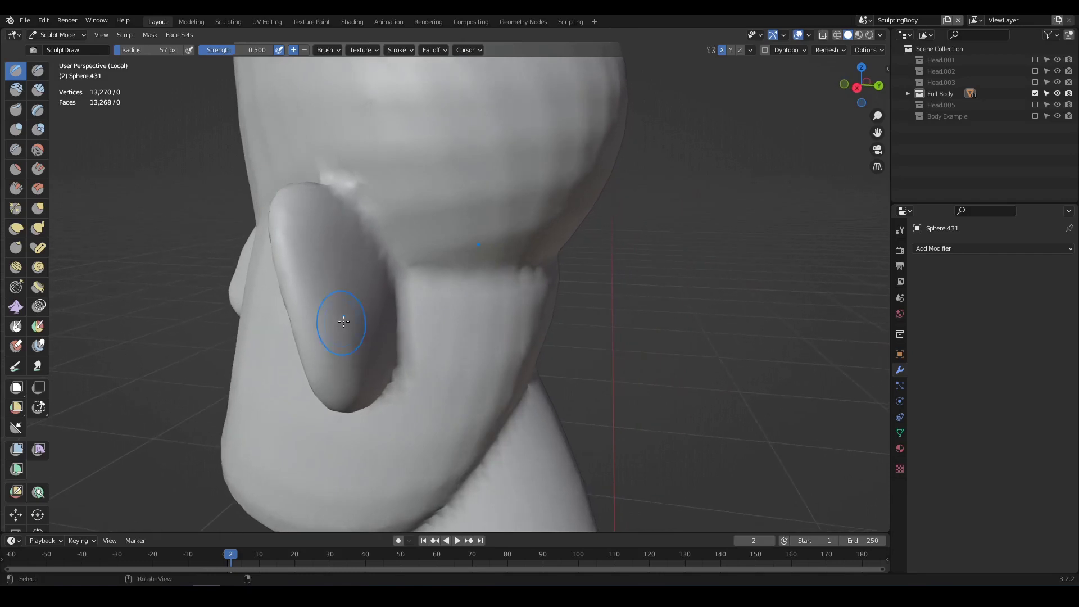
pyautogui.moveTo(382, 280); pyautogui.dragTo(346, 287, button='middle')
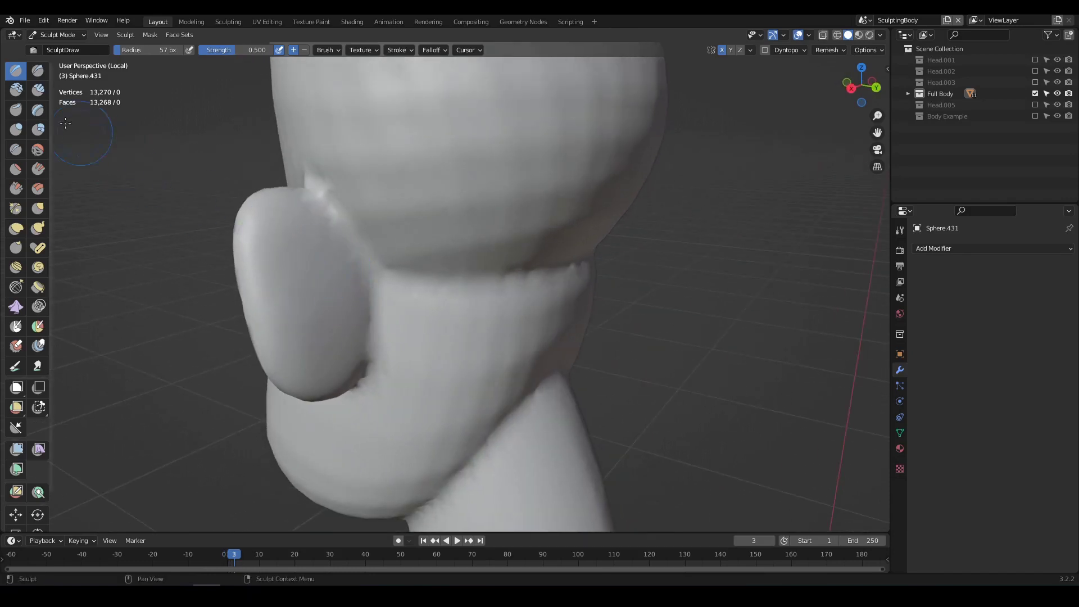
pyautogui.press('c')
pyautogui.moveTo(323, 222); pyautogui.dragTo(341, 344)
pyautogui.moveTo(299, 284)
pyautogui.mouseDown()
pyautogui.moveTo(289, 246)
pyautogui.moveTo(386, 289)
pyautogui.mouseUp()
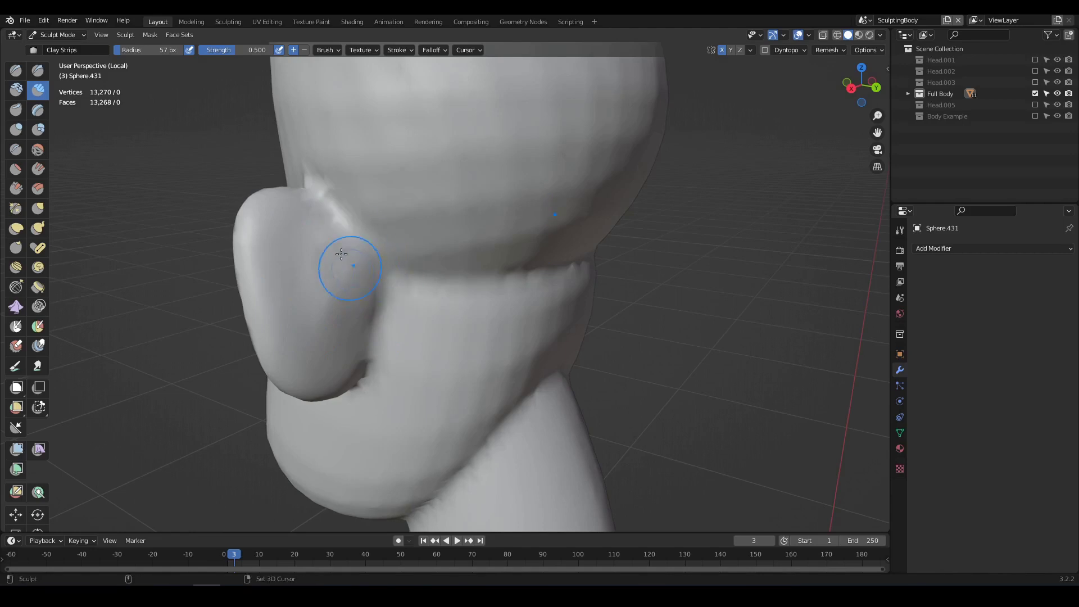
pyautogui.moveTo(342, 255)
pyautogui.mouseDown()
pyautogui.moveTo(328, 247)
pyautogui.moveTo(348, 310)
pyautogui.mouseUp()
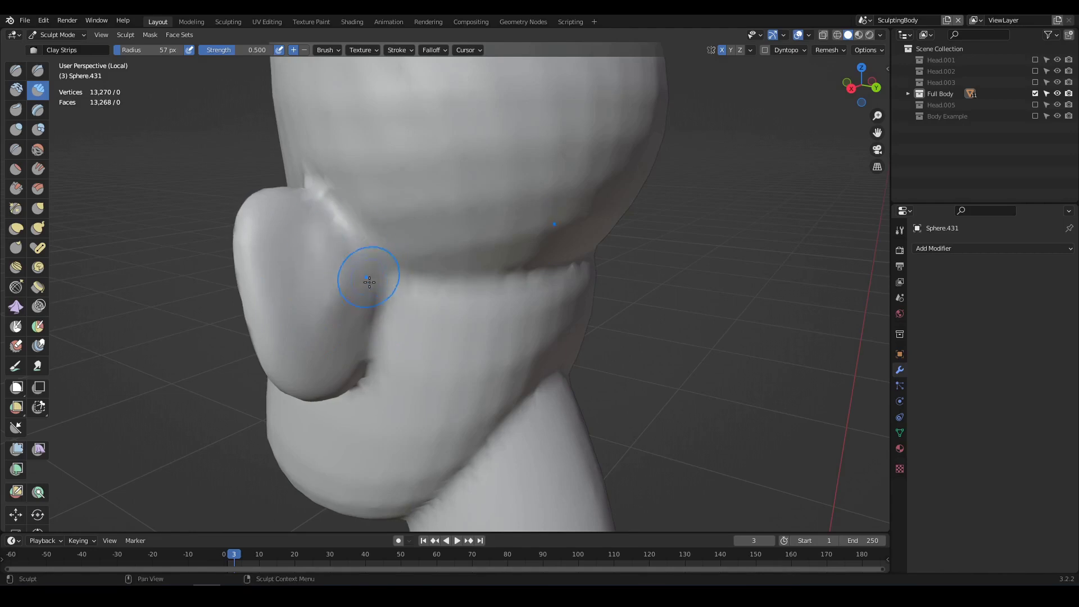
# - Examine the mesh density of the ear and the rest of the head in wireframe shading
pyautogui.moveTo(369, 282); pyautogui.dragTo(424, 231, button='middle')
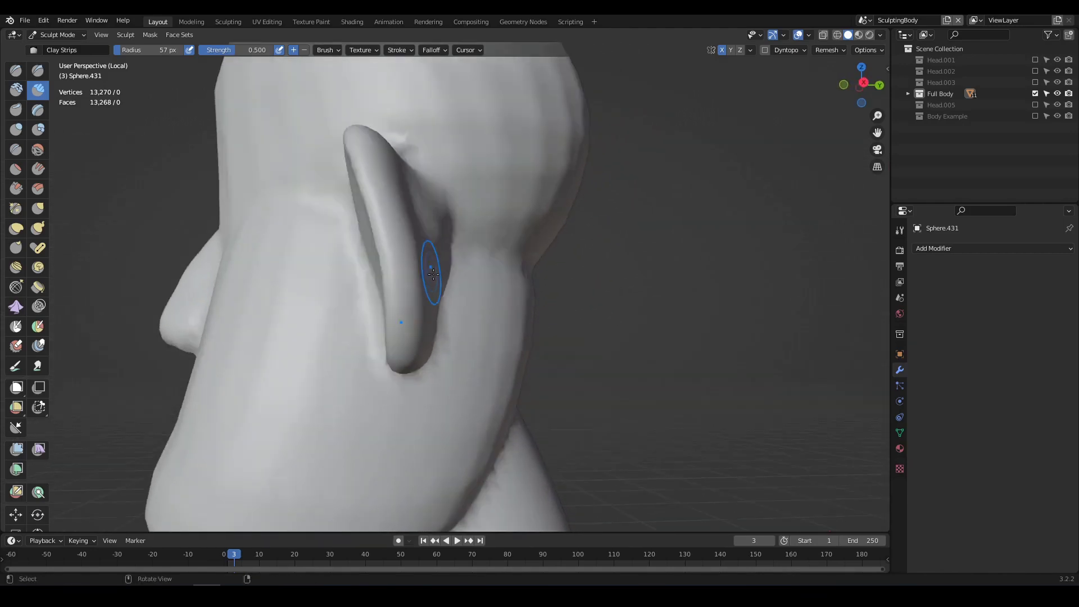
pyautogui.moveTo(433, 274); pyautogui.dragTo(547, 245, button='middle')
pyautogui.scroll(2, 533, 253)
pyautogui.hotkey('shift', 'z')
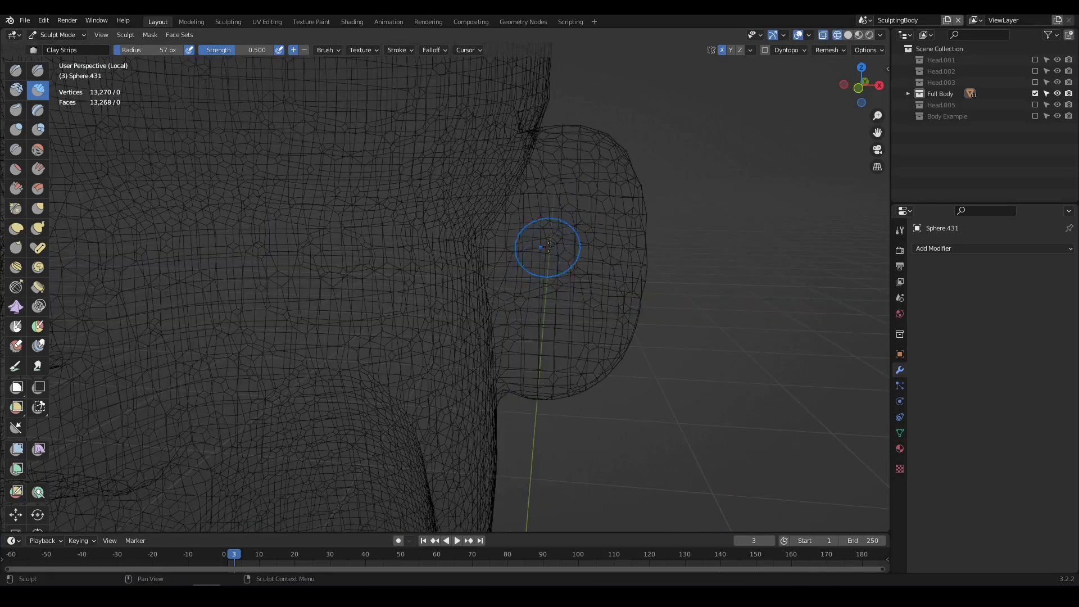
pyautogui.scroll(-5, 547, 245)
pyautogui.moveTo(533, 295)
pyautogui.keyDown('shift'); pyautogui.mouseDown(button='middle')
pyautogui.moveTo(589, 309)
pyautogui.moveTo(453, 325)
pyautogui.moveTo(460, 291)
pyautogui.mouseUp(button='middle'); pyautogui.keyUp('shift')
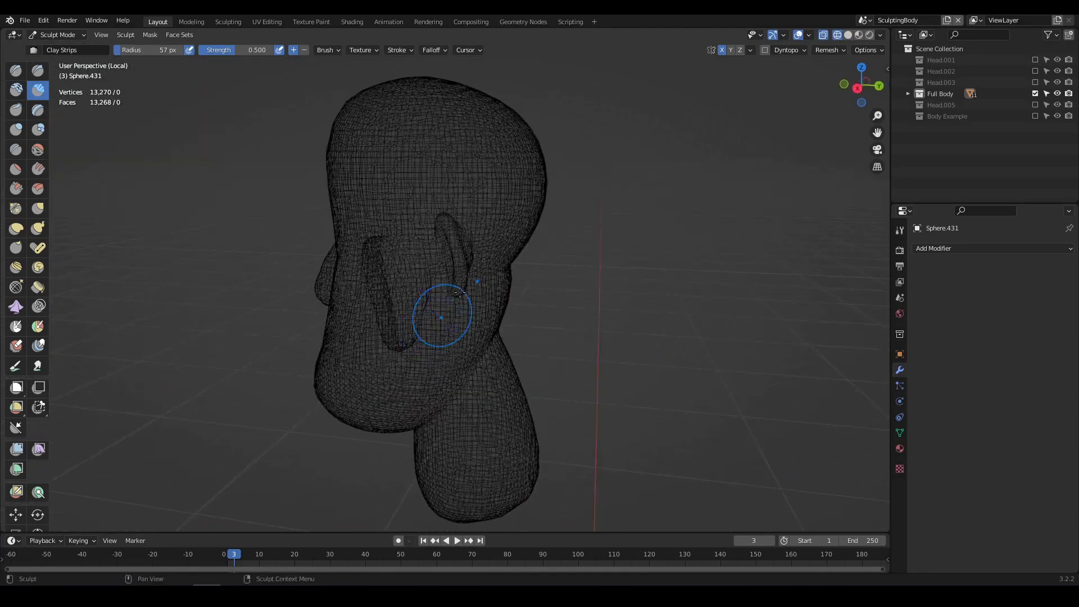
pyautogui.moveTo(537, 169); pyautogui.dragTo(540, 285, button='middle')
pyautogui.scroll(6, 548, 270)
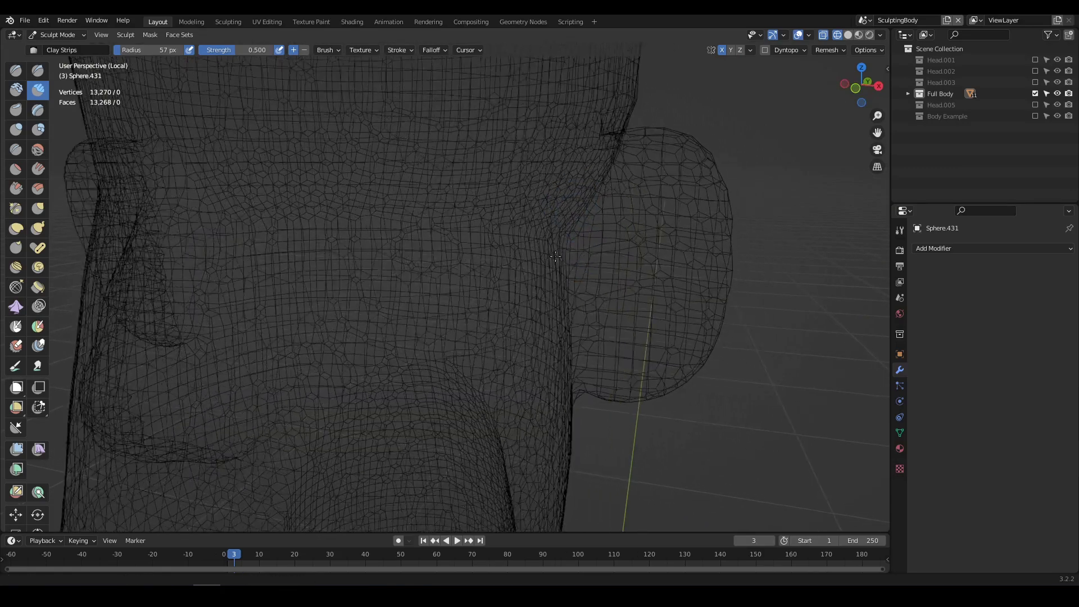
pyautogui.moveTo(602, 272)
pyautogui.mouseDown(button='middle')
pyautogui.moveTo(543, 289)
pyautogui.moveTo(612, 285)
pyautogui.mouseUp(button='middle')
# - Set a finer voxel size and voxel remesh the head to give the ears more detail
pyautogui.press('r')
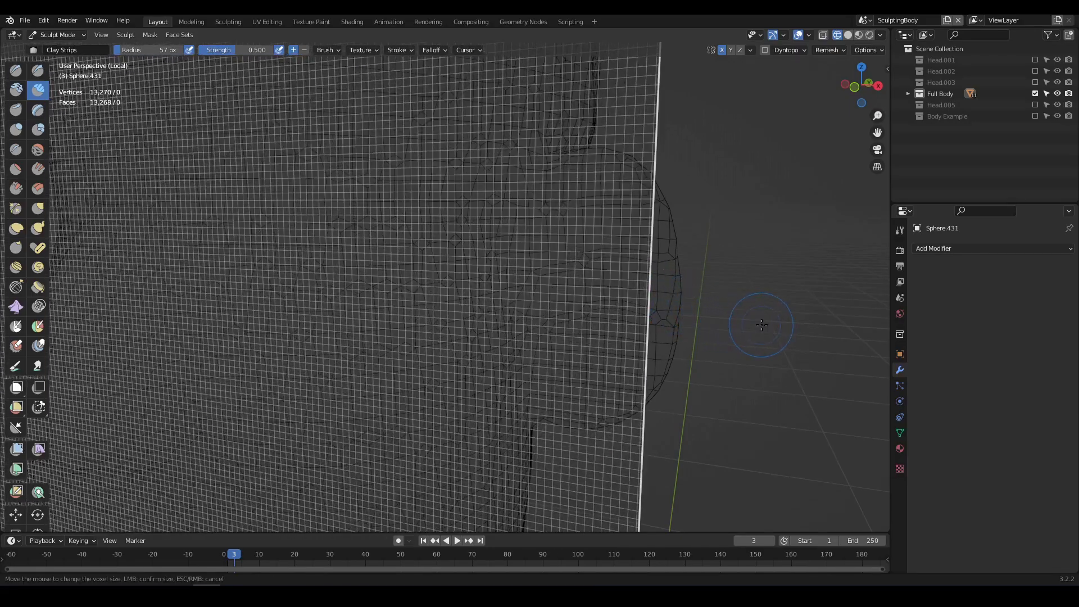
pyautogui.press('Escape')
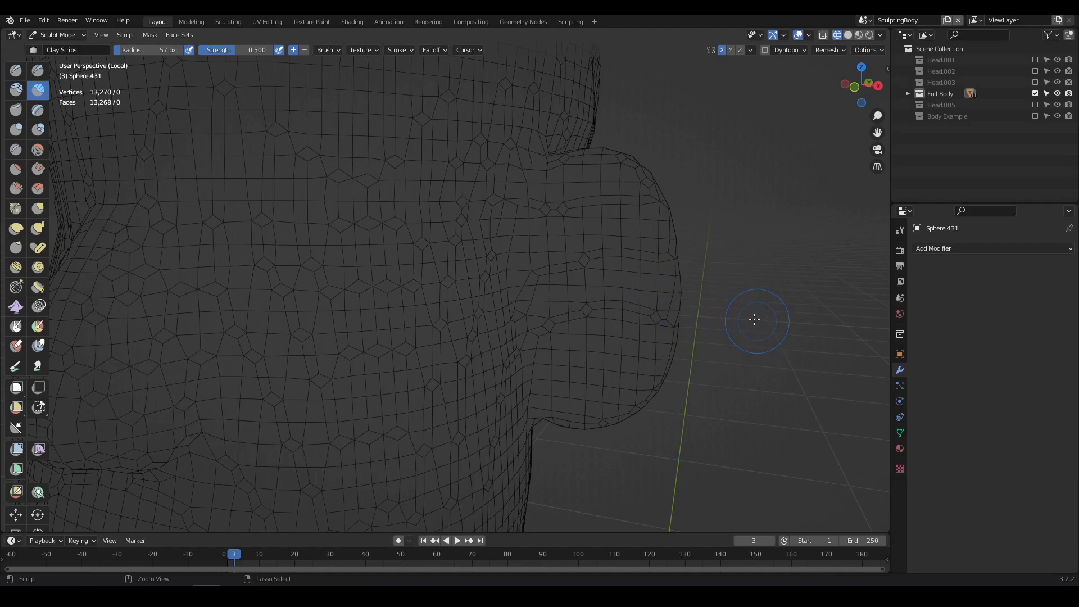
pyautogui.hotkey('ctrl', 'r')
# - Change the solid viewport lighting to MatCap
pyautogui.moveTo(699, 302); pyautogui.dragTo(582, 207, button='middle')
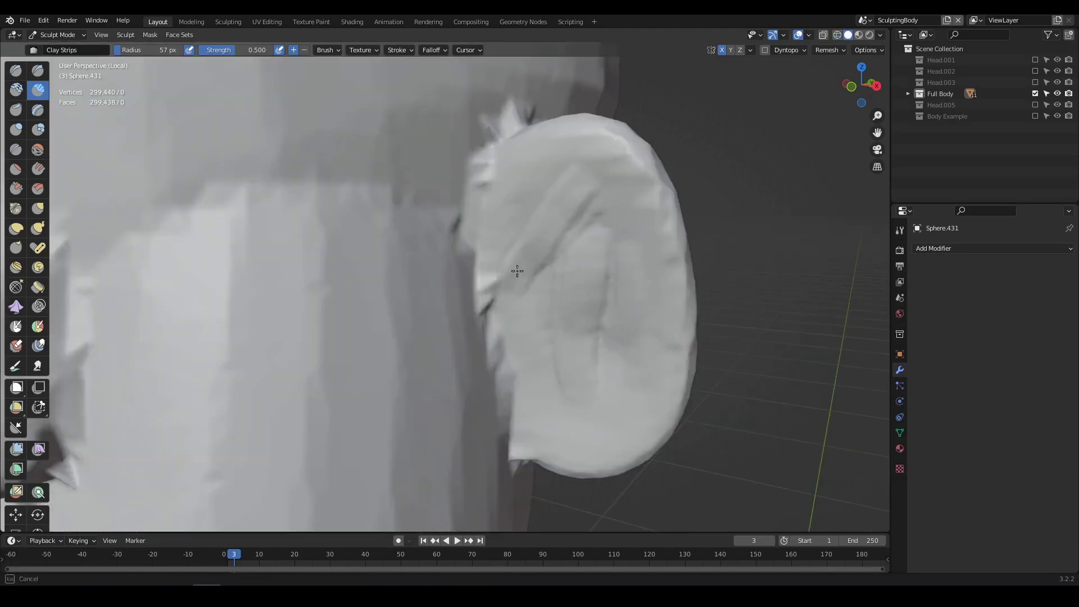
pyautogui.click(881, 36)
pyautogui.click(872, 90)
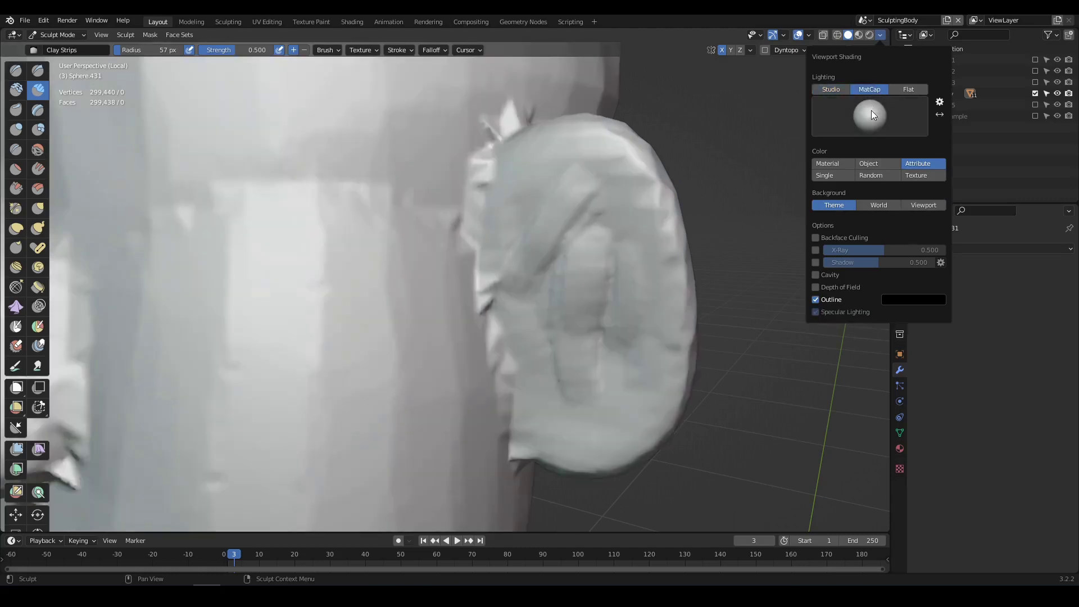
# - Smooth the jagged seam where the ear meets the head and even out the ear's outer rim
pyautogui.moveTo(587, 265)
pyautogui.mouseDown(button='middle')
pyautogui.moveTo(636, 258)
pyautogui.moveTo(598, 253)
pyautogui.mouseUp(button='middle')
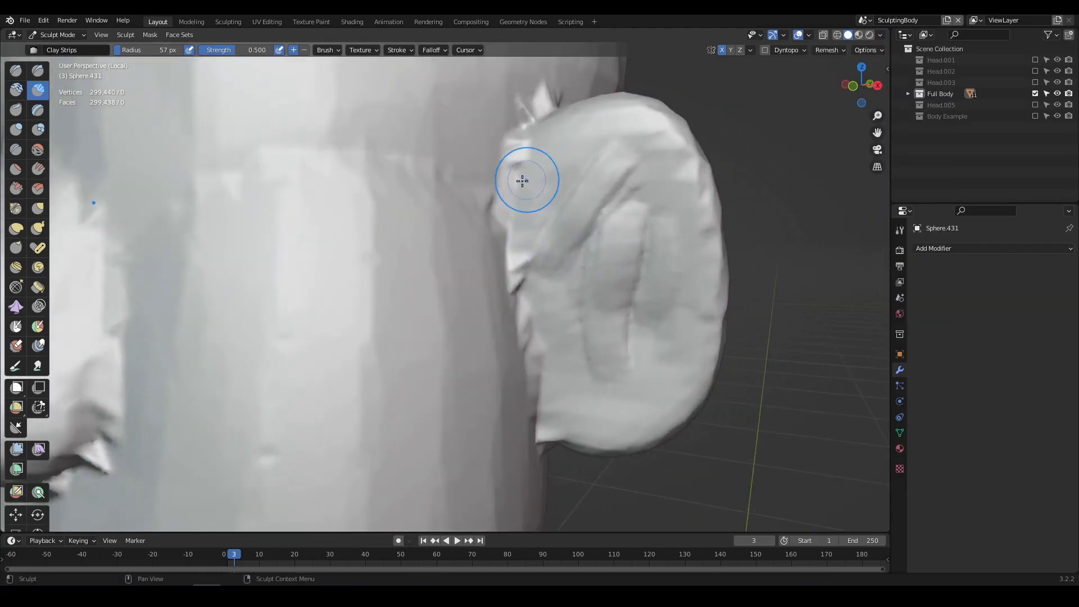
pyautogui.moveTo(508, 251); pyautogui.dragTo(532, 322)
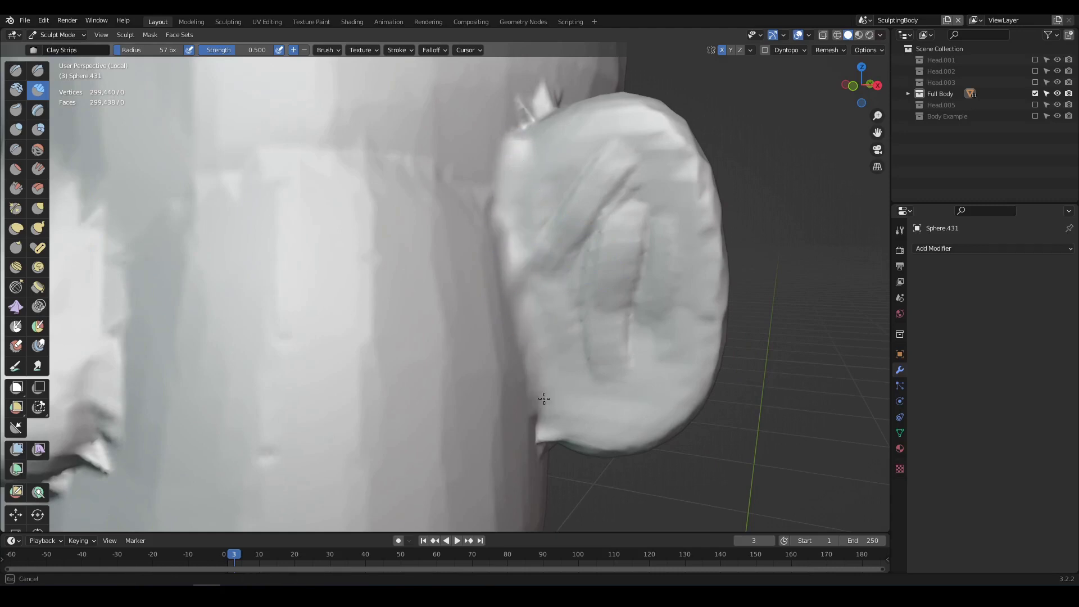
pyautogui.moveTo(550, 236)
pyautogui.mouseDown(button='middle')
pyautogui.moveTo(571, 236)
pyautogui.moveTo(540, 270)
pyautogui.moveTo(505, 268)
pyautogui.mouseUp(button='middle')
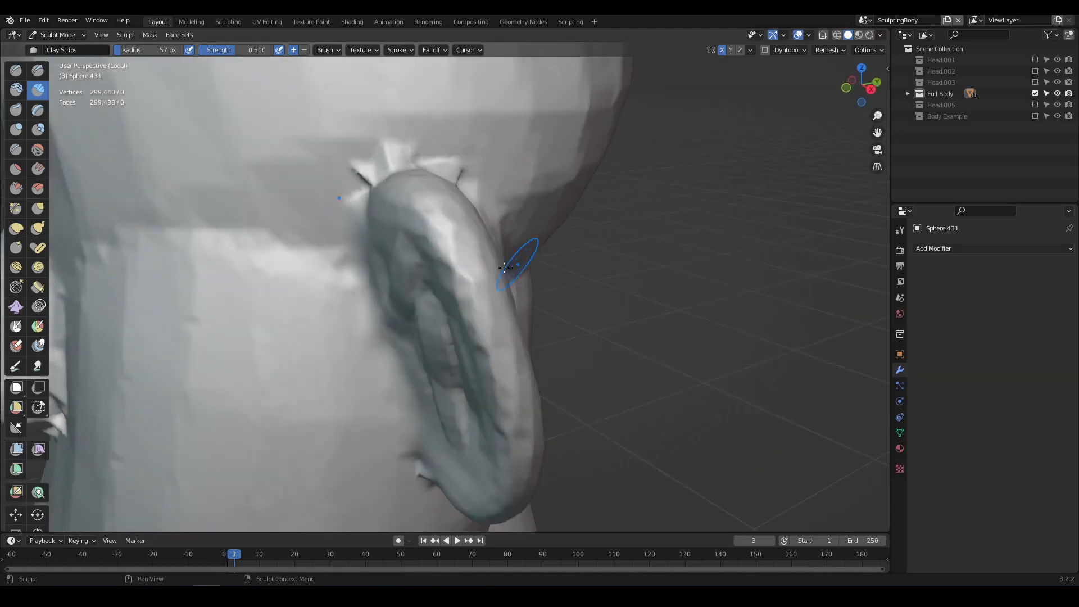
pyautogui.moveTo(459, 241)
pyautogui.mouseDown(button='middle')
pyautogui.moveTo(494, 253)
pyautogui.moveTo(497, 243)
pyautogui.mouseUp(button='middle')
pyautogui.moveTo(475, 219); pyautogui.dragTo(504, 295)
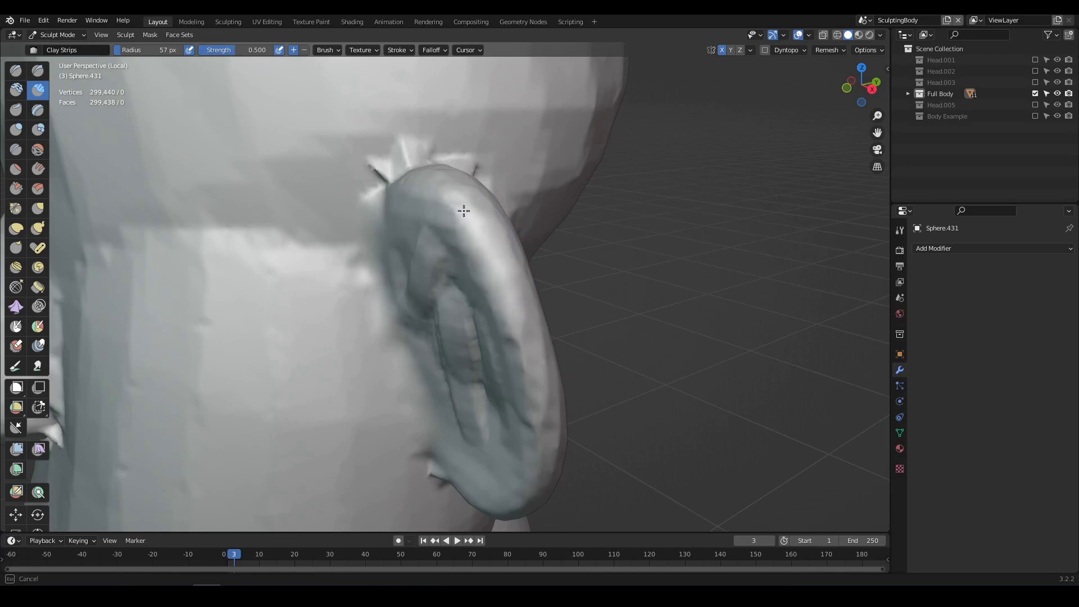
pyautogui.moveTo(451, 210); pyautogui.dragTo(494, 253, button='middle')
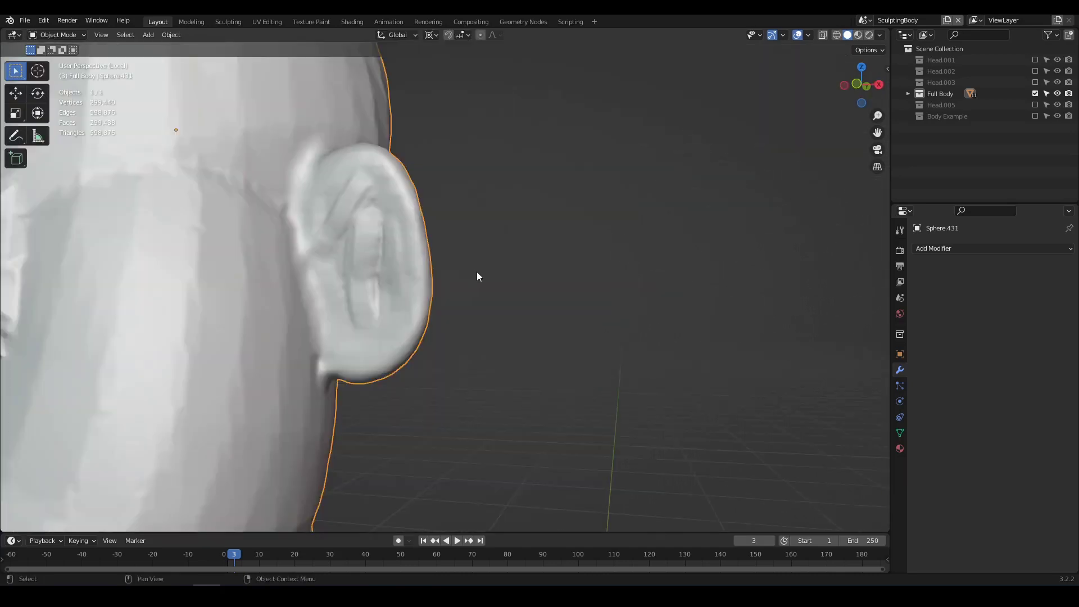
# - Add a blank Grease Pencil object and switch it to Draw Mode
pyautogui.hotkey('shift', 'a')
pyautogui.moveTo(477, 271)
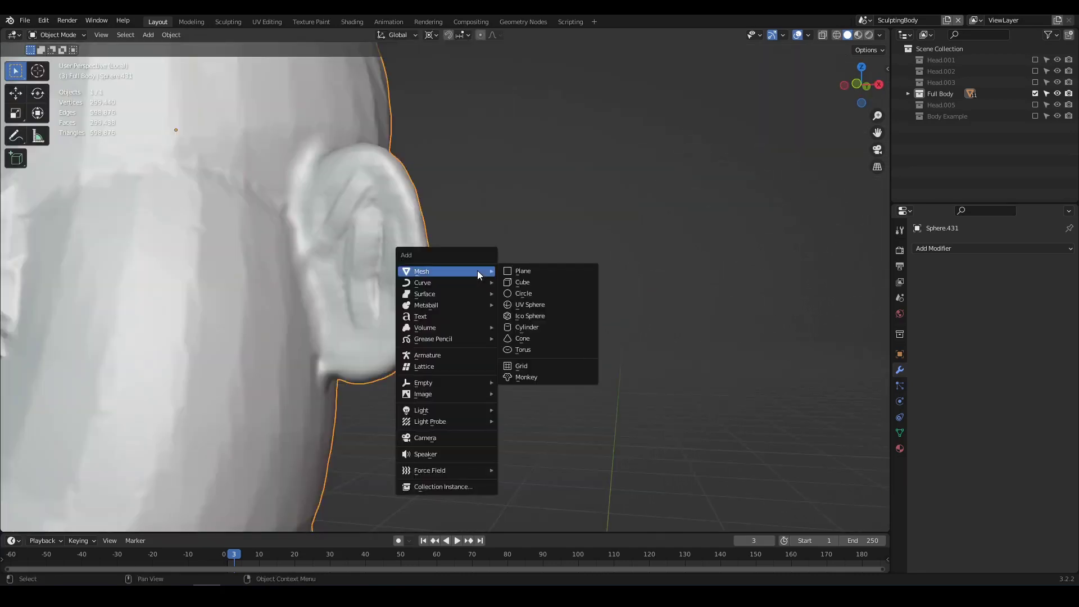
pyautogui.moveTo(463, 339)
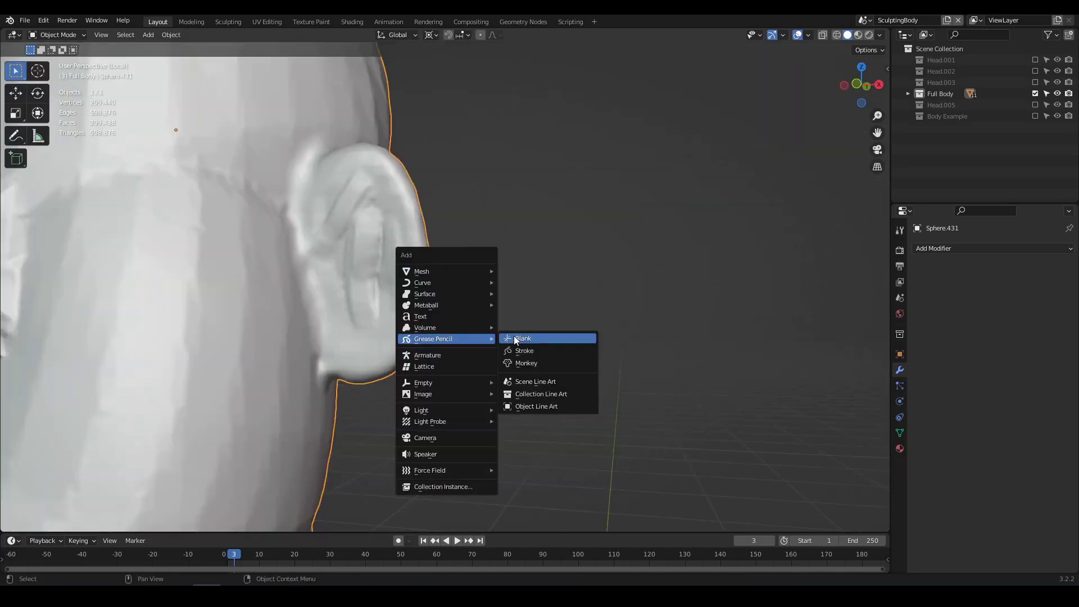
pyautogui.click(530, 339)
pyautogui.hotkey('ctrl', 'Tab')
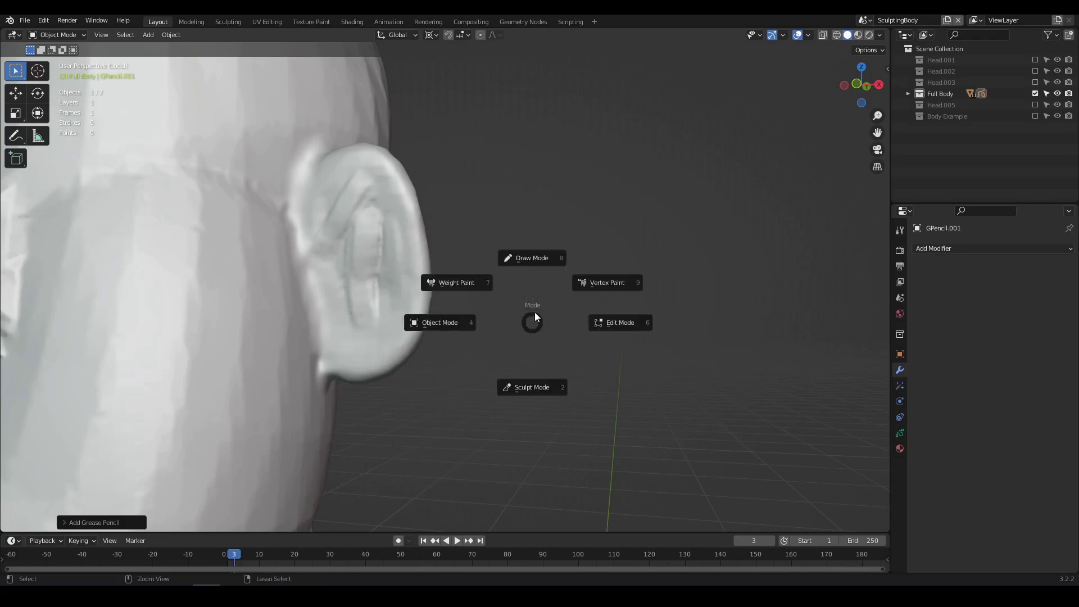
pyautogui.click(528, 257)
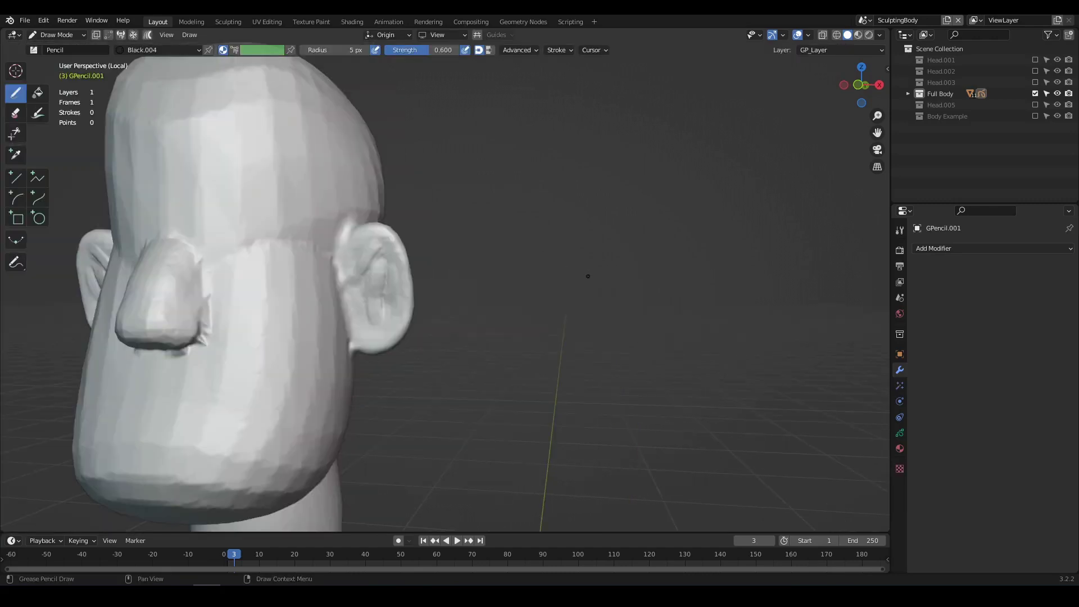
# - Draw a line diagram of an ear beside the head in front view, showing the outer rim, inner folds, tragus and lobe
pyautogui.press('KP_1')
pyautogui.scroll(4, 516, 272)
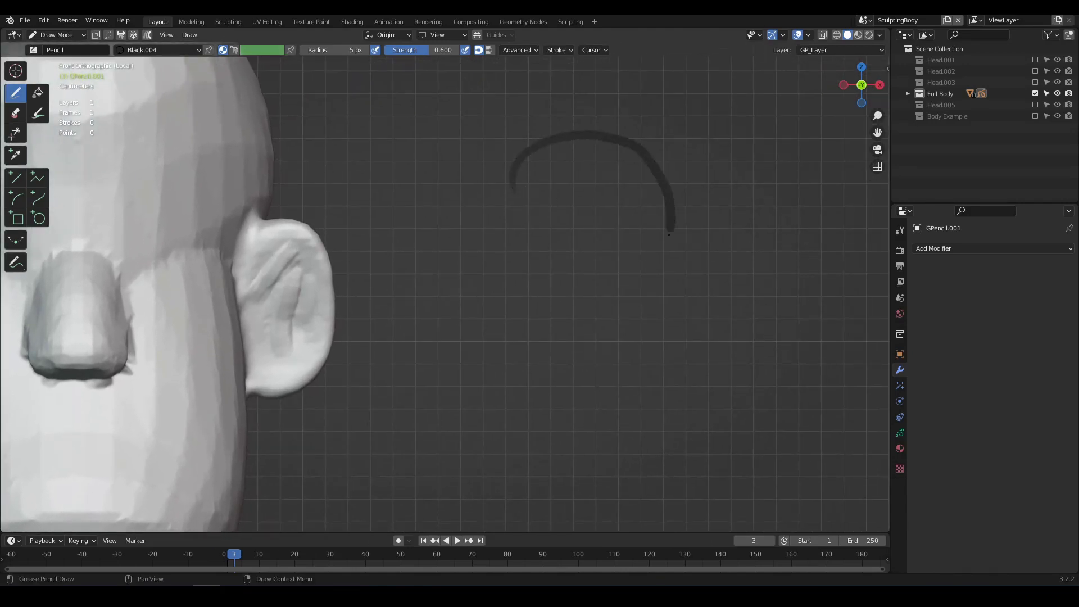
pyautogui.moveTo(539, 341); pyautogui.dragTo(541, 325)
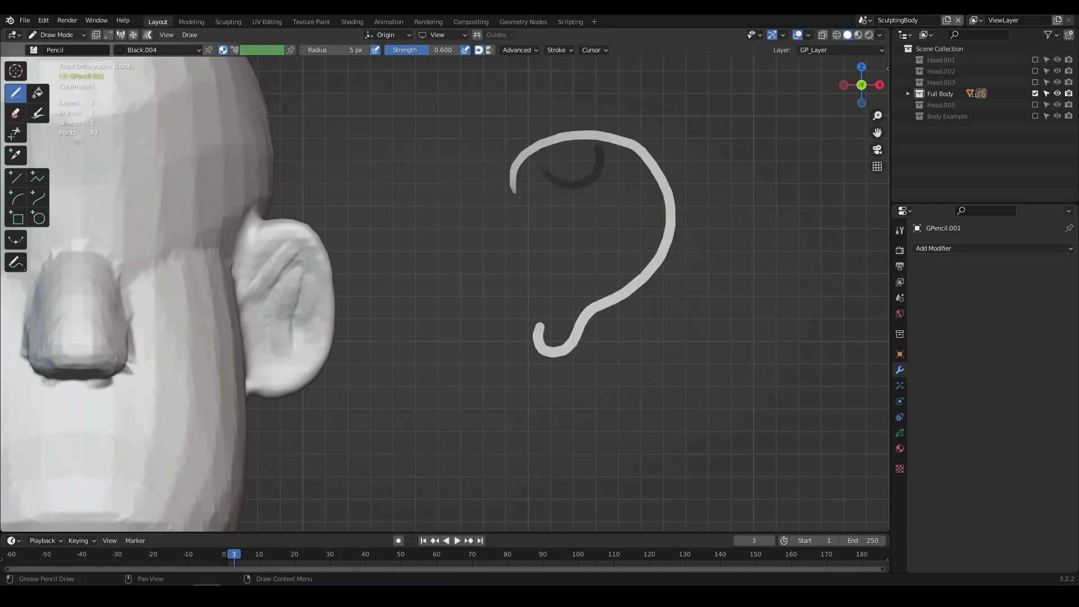
pyautogui.moveTo(575, 293); pyautogui.dragTo(574, 293)
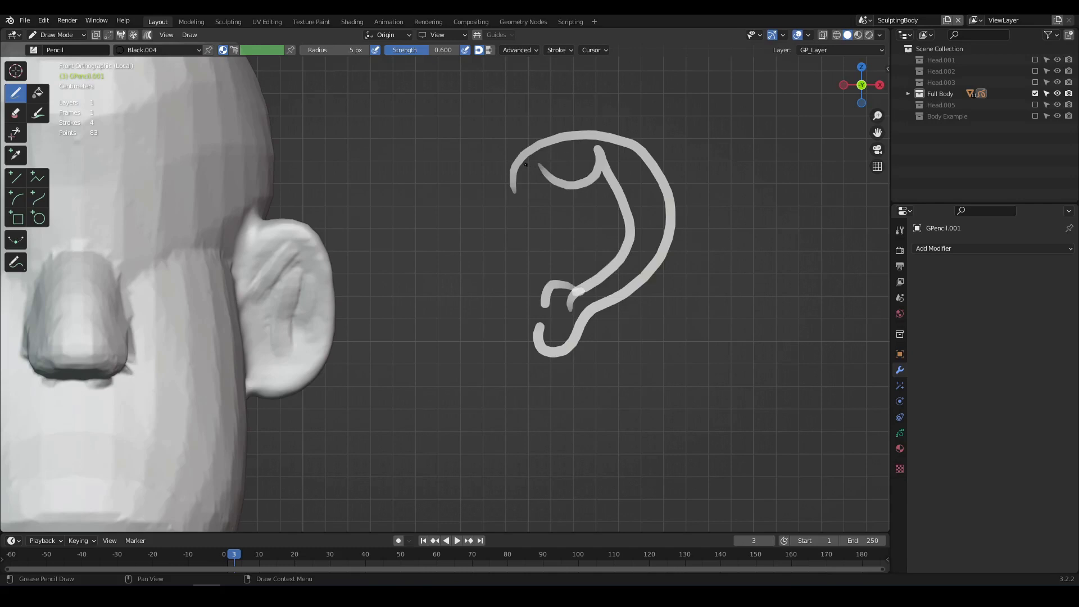
pyautogui.moveTo(592, 274); pyautogui.dragTo(578, 291)
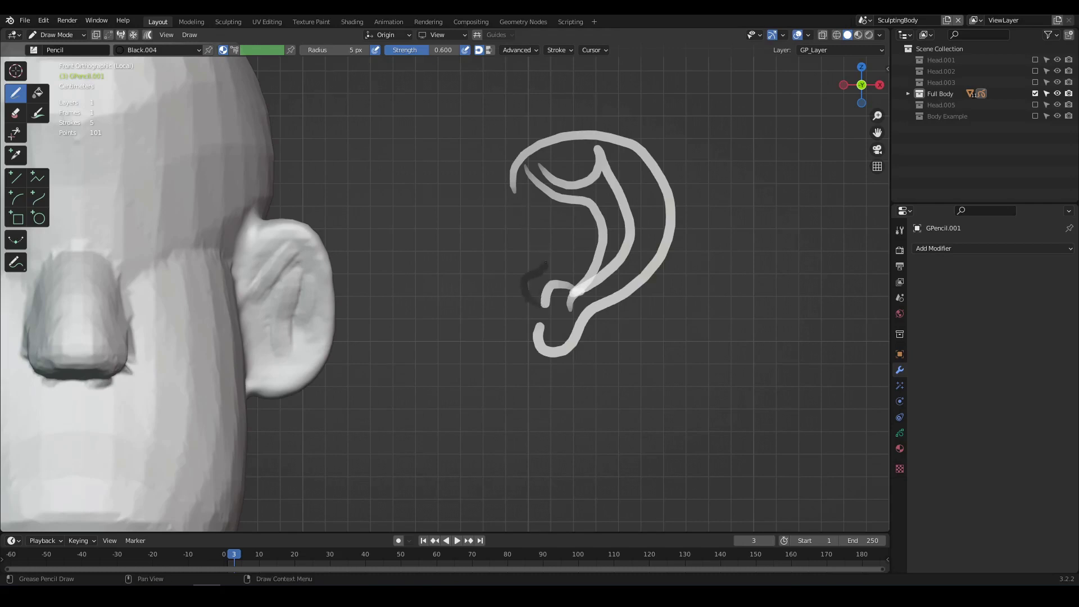
pyautogui.moveTo(520, 238); pyautogui.dragTo(509, 202)
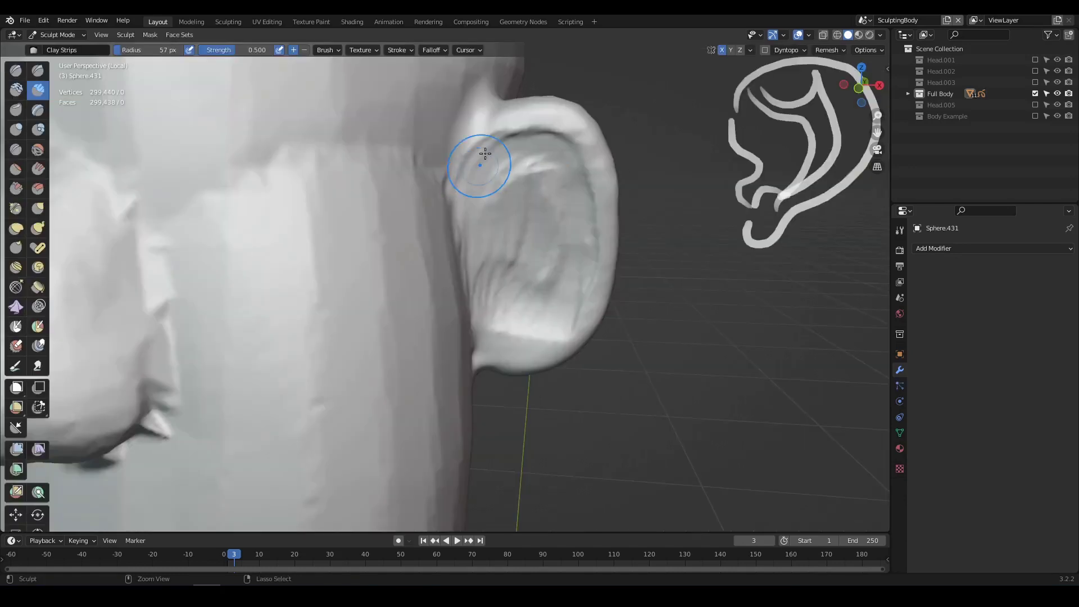
# - Sculpt the hollow inside the head's ear, and taper its lower outline into a lobe using the Grab brush
pyautogui.moveTo(482, 164)
pyautogui.mouseDown()
pyautogui.moveTo(528, 141)
pyautogui.moveTo(560, 149)
pyautogui.moveTo(498, 236)
pyautogui.moveTo(491, 186)
pyautogui.moveTo(520, 265)
pyautogui.mouseUp()
pyautogui.moveTo(574, 284); pyautogui.dragTo(557, 306, button='middle')
pyautogui.press('g')
pyautogui.press('f')
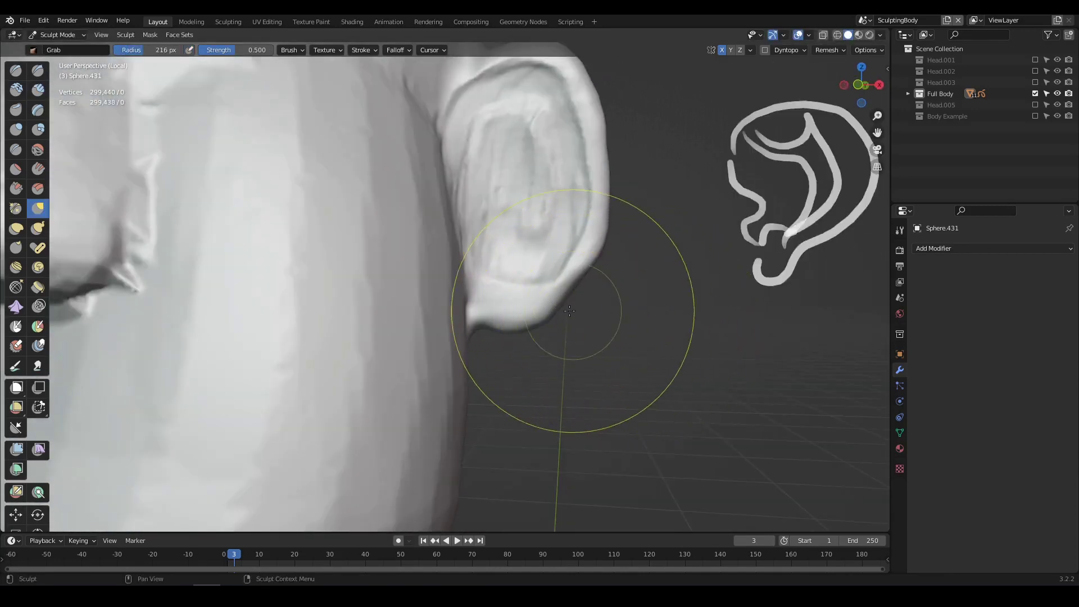
pyautogui.click(542, 305)
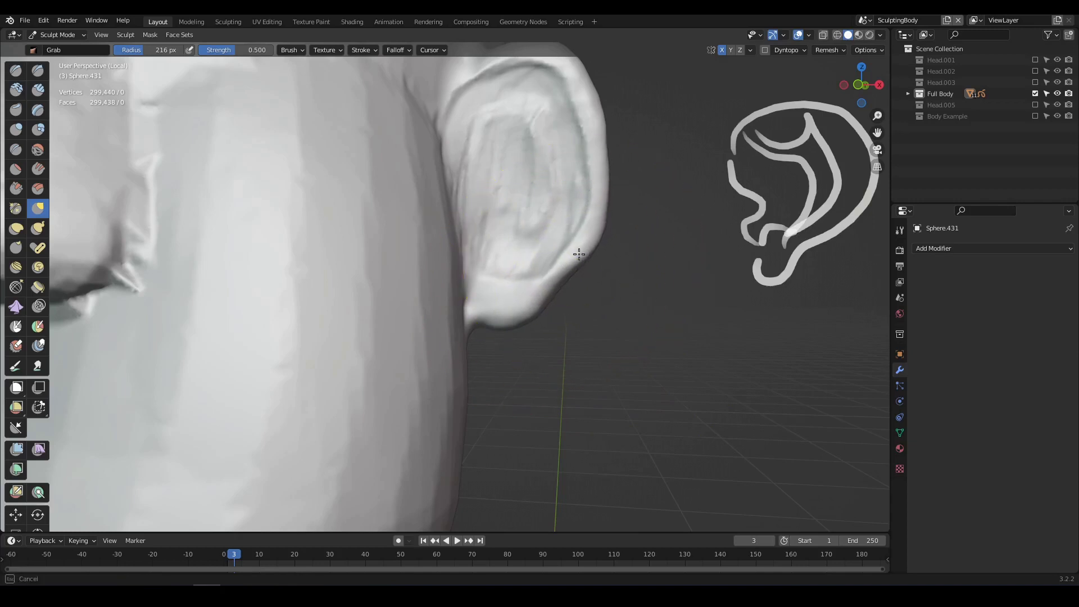
pyautogui.press('f')
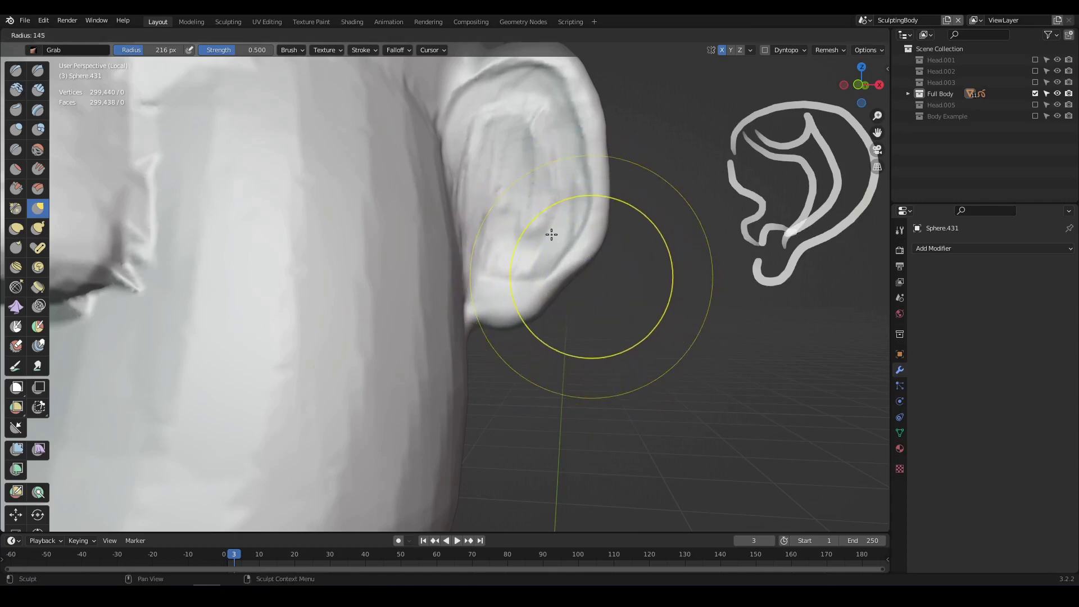
pyautogui.click(578, 271)
pyautogui.moveTo(577, 271)
pyautogui.mouseDown()
pyautogui.moveTo(561, 281)
pyautogui.moveTo(554, 337)
pyautogui.moveTo(518, 316)
pyautogui.moveTo(511, 323)
pyautogui.moveTo(546, 303)
pyautogui.mouseUp()
pyautogui.moveTo(578, 275); pyautogui.dragTo(573, 272)
pyautogui.moveTo(593, 256); pyautogui.dragTo(592, 253)
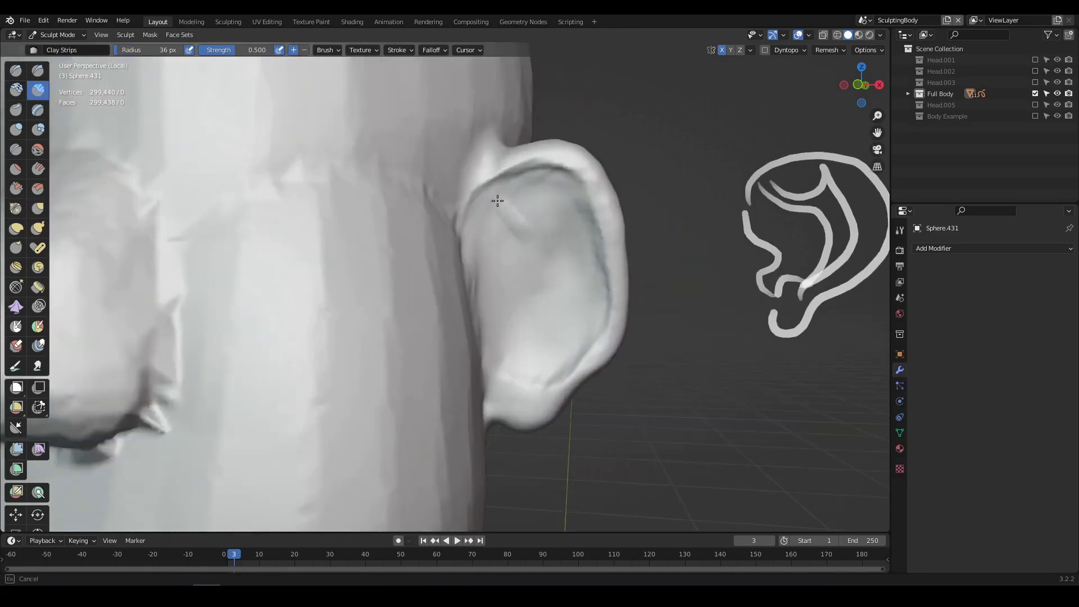
# - Build the forked inner ridge of the ear down to the lobe with Clay Strips at 36 px radius, following the drawn diagram
pyautogui.moveTo(494, 201)
pyautogui.mouseDown()
pyautogui.moveTo(527, 224)
pyautogui.moveTo(517, 205)
pyautogui.moveTo(556, 214)
pyautogui.moveTo(564, 229)
pyautogui.mouseUp()
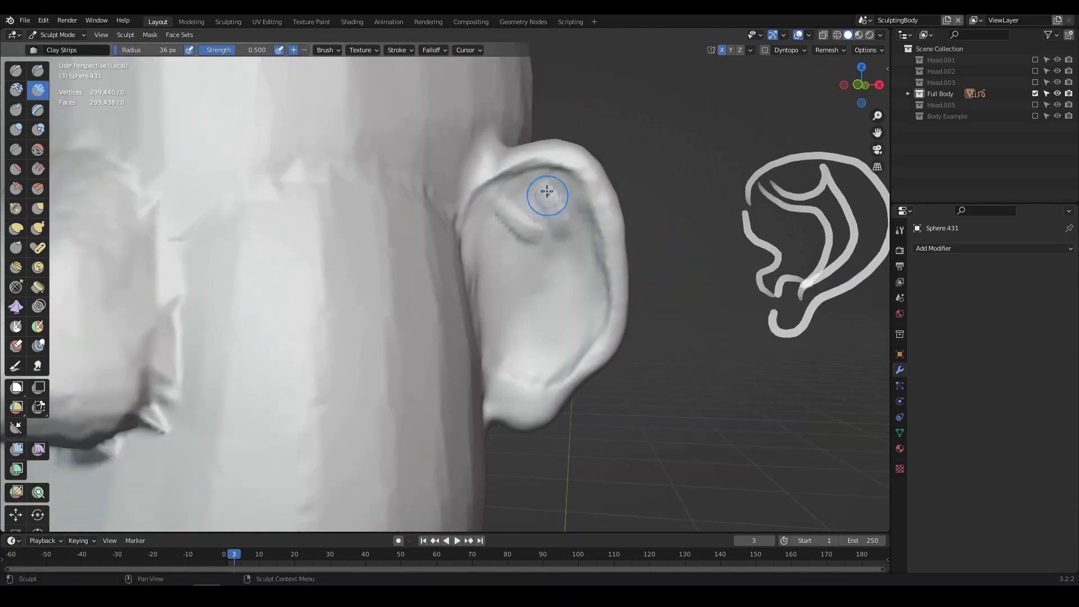
pyautogui.moveTo(547, 194)
pyautogui.mouseDown()
pyautogui.moveTo(585, 291)
pyautogui.moveTo(574, 335)
pyautogui.mouseUp()
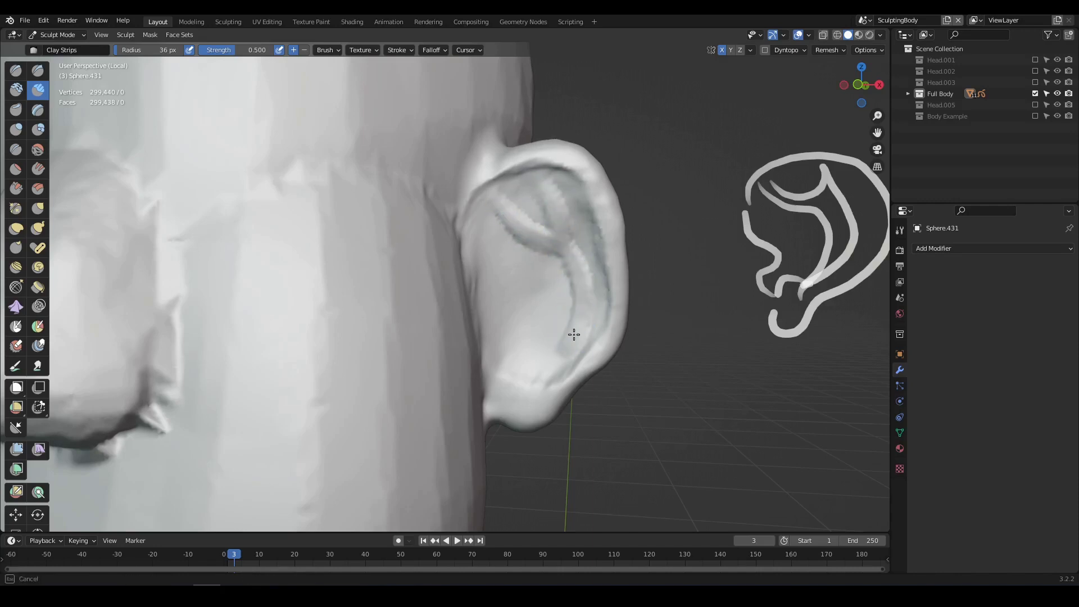
pyautogui.moveTo(523, 382)
pyautogui.mouseDown()
pyautogui.moveTo(556, 360)
pyautogui.moveTo(520, 389)
pyautogui.moveTo(521, 361)
pyautogui.moveTo(568, 336)
pyautogui.mouseUp()
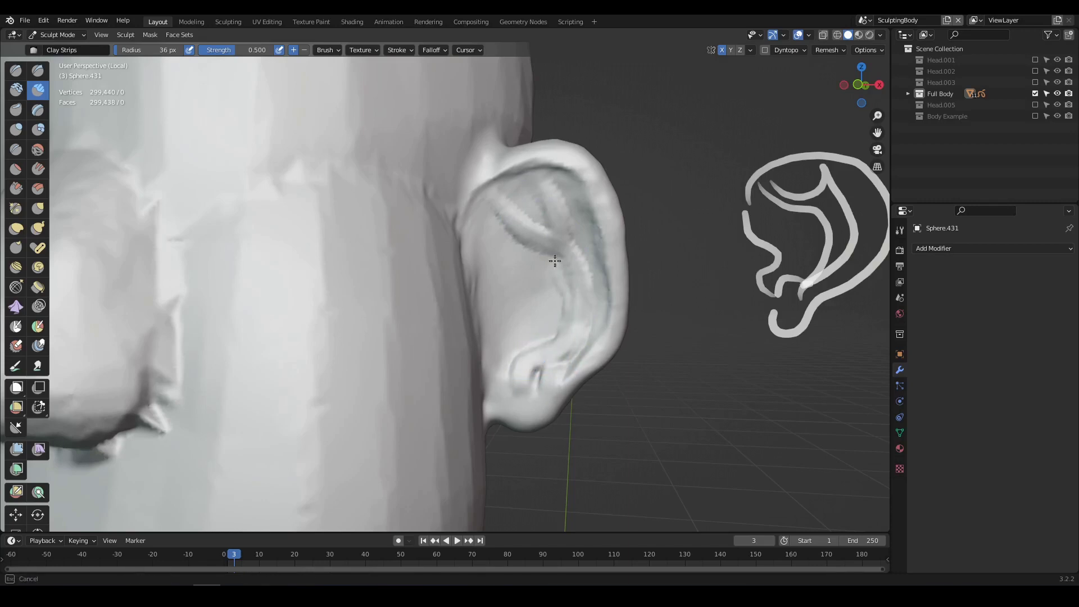
pyautogui.moveTo(555, 261); pyautogui.dragTo(571, 316)
pyautogui.moveTo(526, 243)
pyautogui.mouseDown()
pyautogui.moveTo(513, 231)
pyautogui.moveTo(552, 241)
pyautogui.moveTo(559, 221)
pyautogui.moveTo(581, 275)
pyautogui.moveTo(562, 223)
pyautogui.moveTo(578, 270)
pyautogui.moveTo(564, 330)
pyautogui.moveTo(574, 316)
pyautogui.mouseUp()
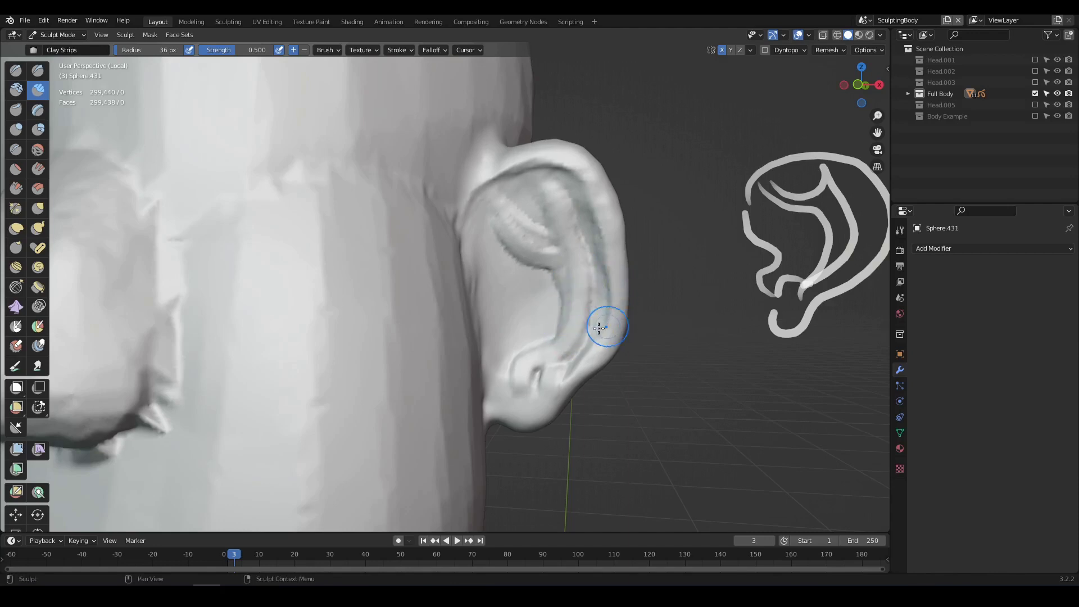
# - Add the tragus at the ear's front edge and define the inner folds and rim groove with the Clay Strips brush
pyautogui.moveTo(596, 328)
pyautogui.mouseDown(button='middle')
pyautogui.moveTo(566, 335)
pyautogui.moveTo(590, 333)
pyautogui.mouseUp(button='middle')
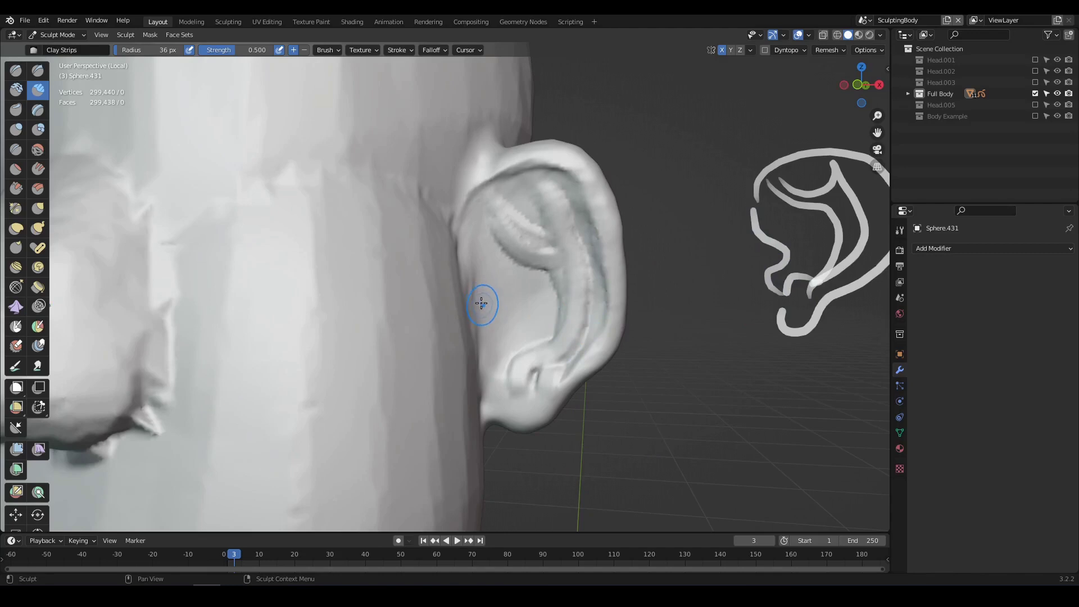
pyautogui.moveTo(481, 294)
pyautogui.mouseDown()
pyautogui.moveTo(489, 321)
pyautogui.moveTo(482, 282)
pyautogui.moveTo(504, 387)
pyautogui.moveTo(520, 414)
pyautogui.moveTo(568, 281)
pyautogui.moveTo(520, 216)
pyautogui.mouseUp()
pyautogui.moveTo(508, 174); pyautogui.dragTo(614, 332)
pyautogui.scroll(2, 579, 315)
pyautogui.moveTo(595, 282); pyautogui.dragTo(550, 282, button='middle')
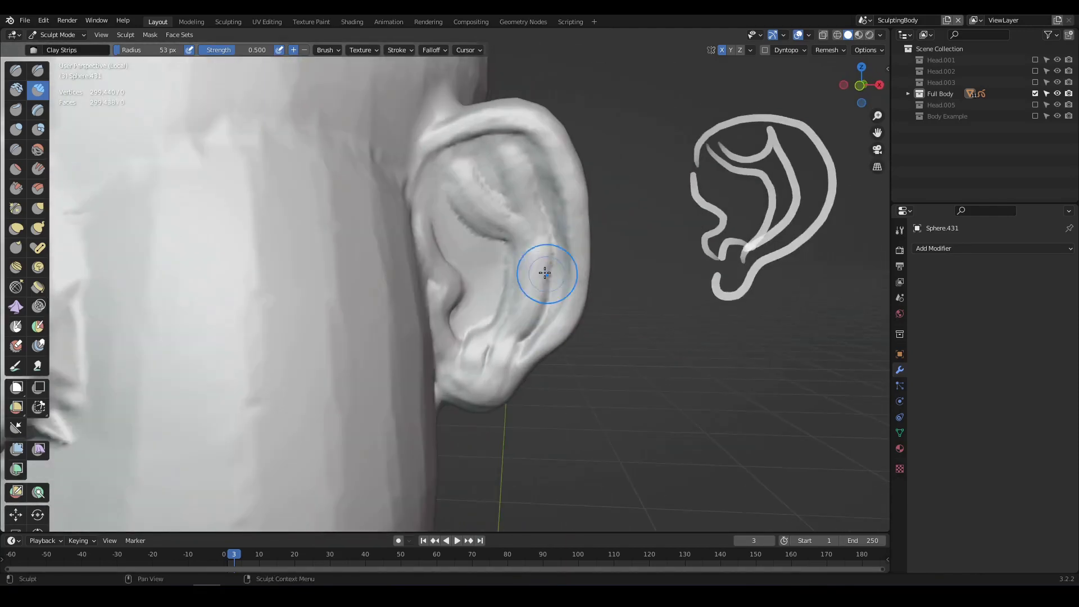
pyautogui.moveTo(542, 272)
pyautogui.mouseDown()
pyautogui.moveTo(513, 313)
pyautogui.moveTo(490, 217)
pyautogui.moveTo(534, 287)
pyautogui.mouseUp()
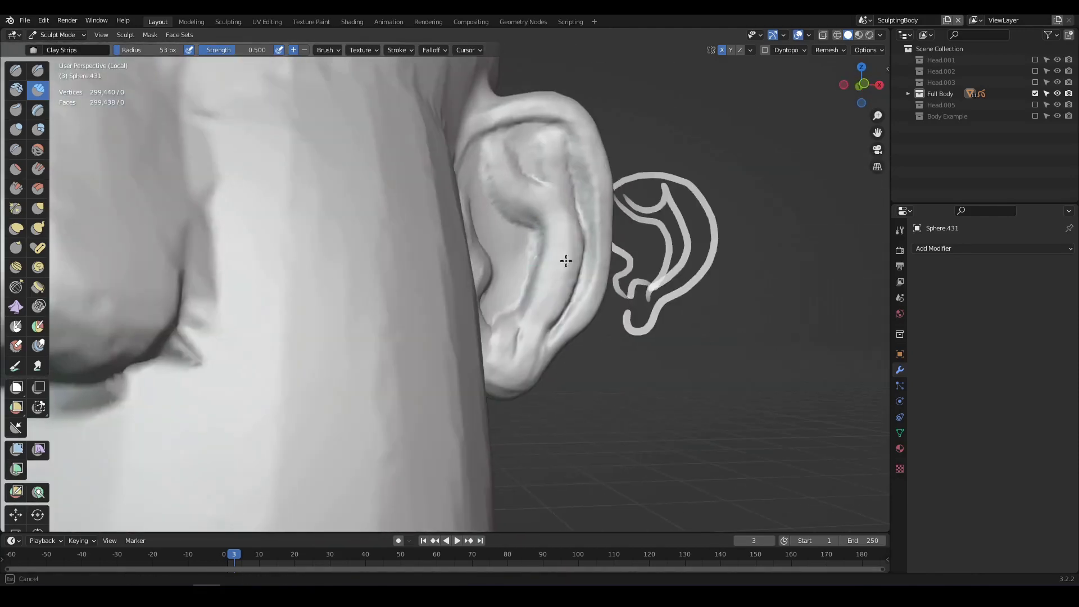
pyautogui.moveTo(566, 258); pyautogui.dragTo(545, 272)
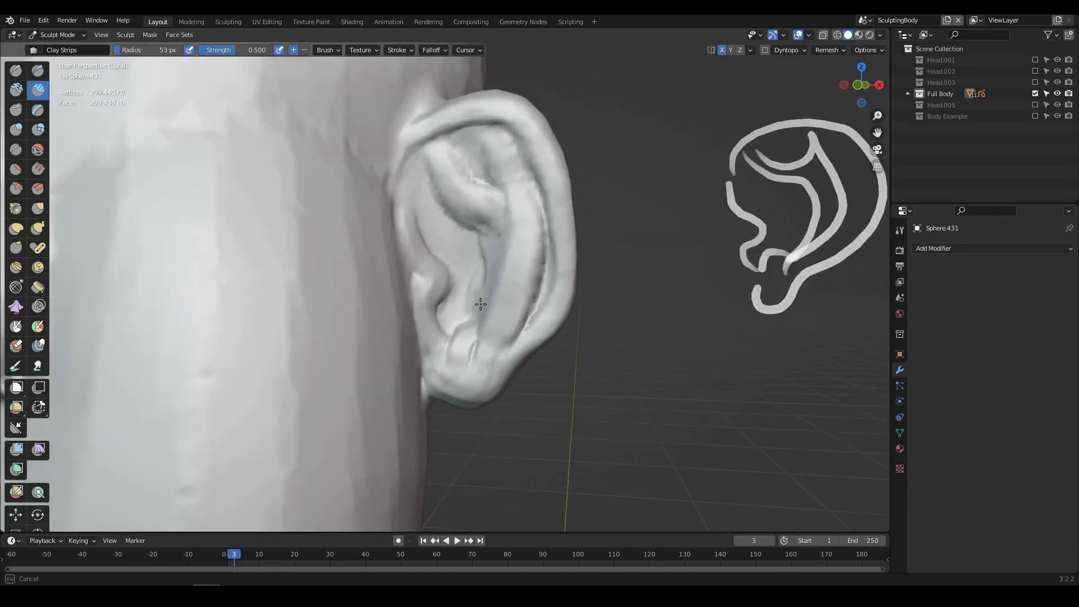
pyautogui.moveTo(481, 304)
pyautogui.mouseDown()
pyautogui.moveTo(518, 251)
pyautogui.moveTo(479, 325)
pyautogui.mouseUp()
# - Refine the tragus and the notch beneath it using Clay Strips at 53 px radius
pyautogui.moveTo(511, 268)
pyautogui.mouseDown(button='middle')
pyautogui.moveTo(398, 331)
pyautogui.moveTo(388, 290)
pyautogui.mouseUp(button='middle')
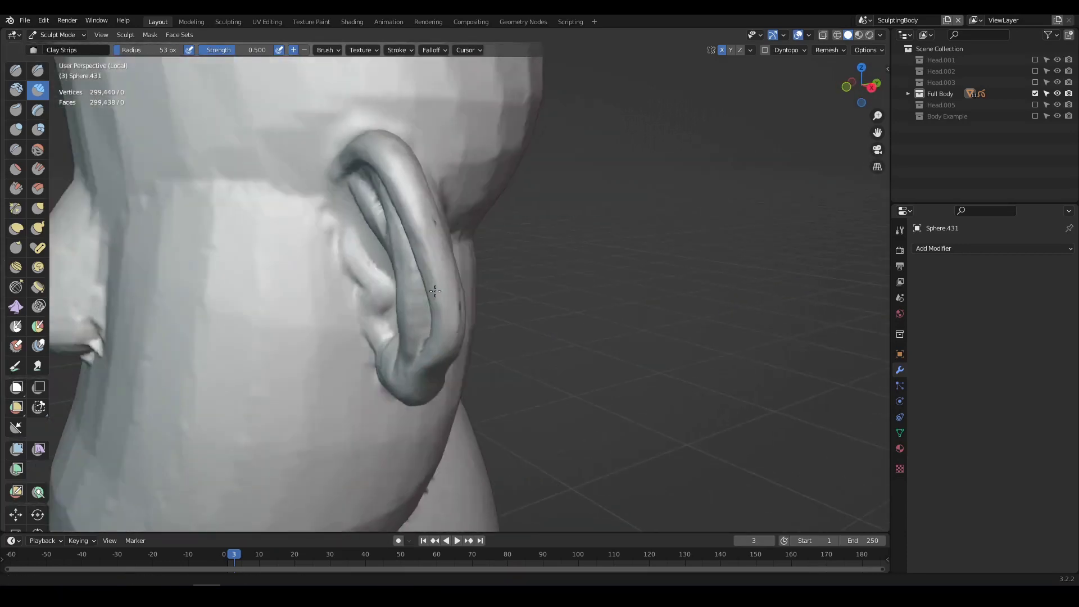
pyautogui.moveTo(436, 291); pyautogui.dragTo(451, 252, button='middle')
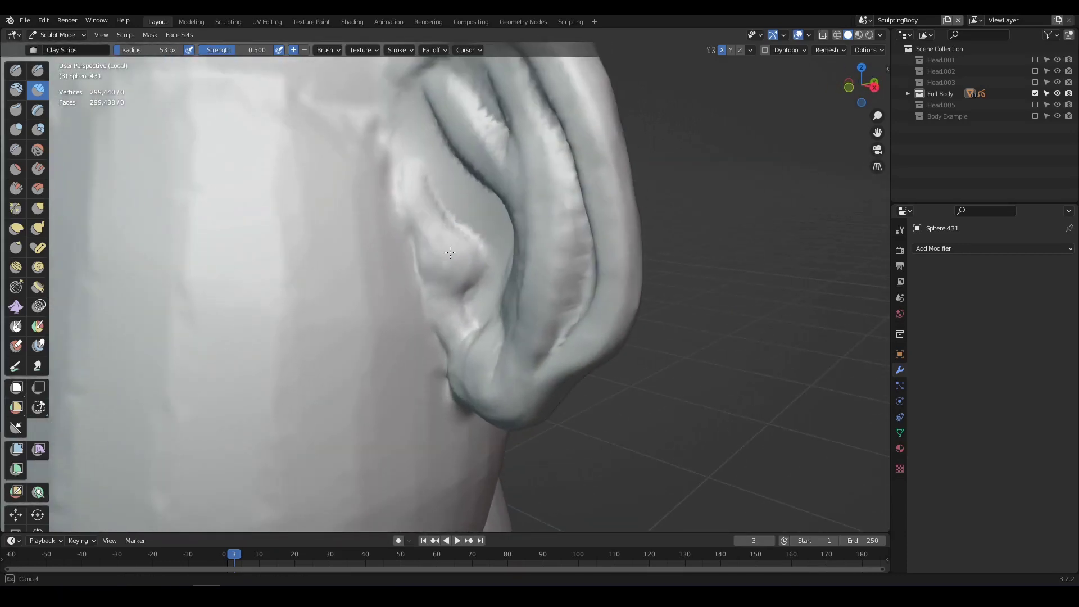
pyautogui.moveTo(439, 301); pyautogui.dragTo(462, 287)
pyautogui.moveTo(463, 288)
pyautogui.mouseDown(button='middle')
pyautogui.moveTo(466, 315)
pyautogui.moveTo(518, 272)
pyautogui.moveTo(450, 292)
pyautogui.mouseUp(button='middle')
pyautogui.moveTo(450, 292); pyautogui.dragTo(434, 275)
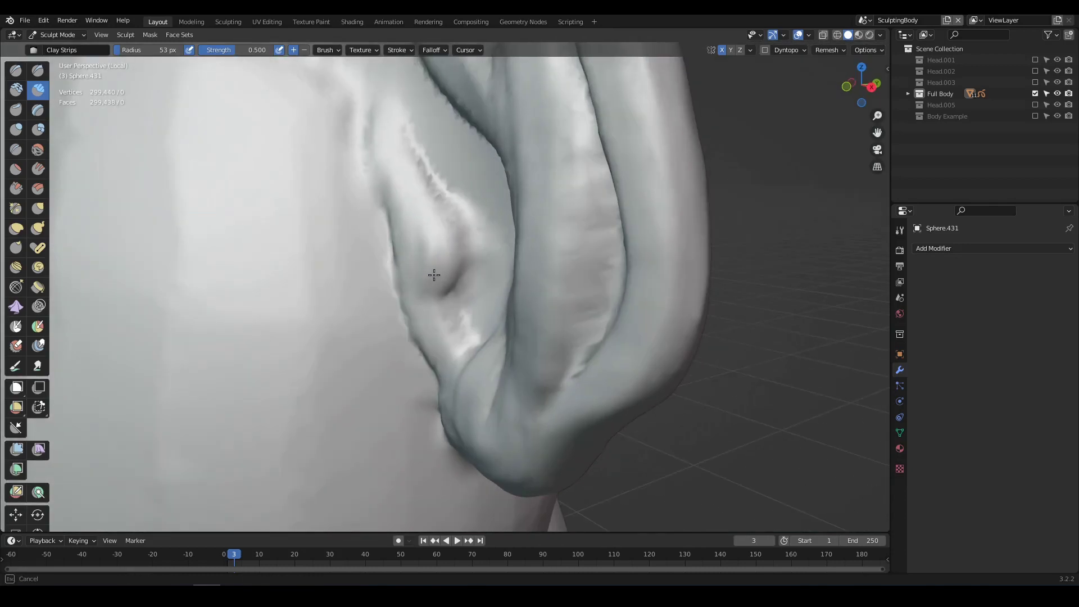
pyautogui.moveTo(482, 239); pyautogui.dragTo(474, 244, button='middle')
pyautogui.moveTo(479, 342); pyautogui.dragTo(481, 110, button='middle')
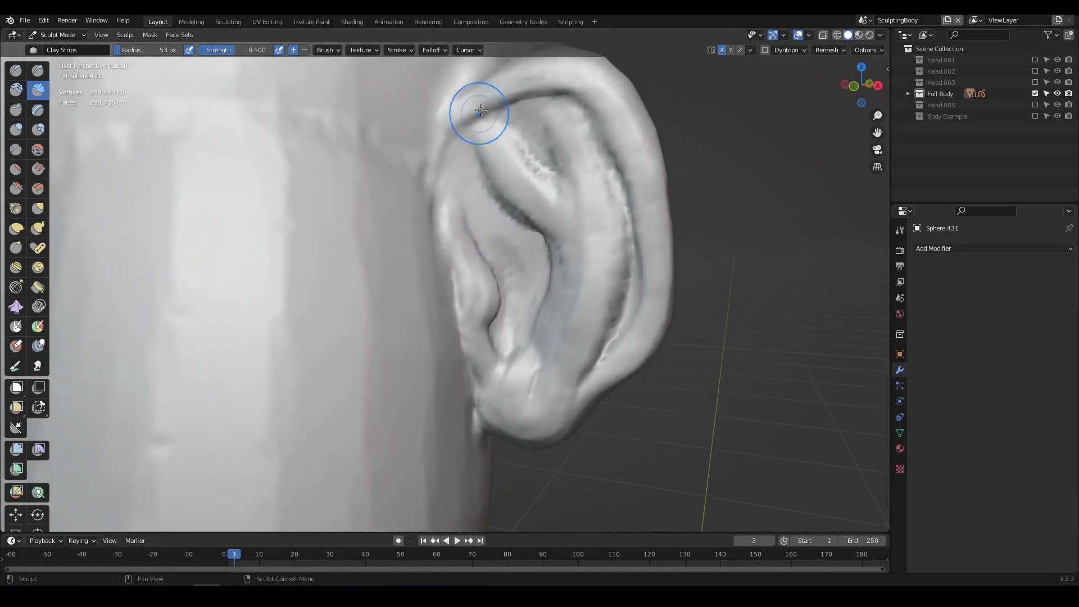
# - Set the Clay Strips radius to 54 px and refine the area above the earlobe and the upper inner fold
pyautogui.moveTo(461, 146)
pyautogui.mouseDown(button='middle')
pyautogui.moveTo(504, 218)
pyautogui.moveTo(521, 202)
pyautogui.mouseUp(button='middle')
pyautogui.keyDown('shift'); pyautogui.moveTo(556, 345); pyautogui.dragTo(532, 234, button='middle'); pyautogui.keyUp('shift')
pyautogui.press('f')
pyautogui.click(544, 241)
pyautogui.moveTo(516, 316); pyautogui.dragTo(530, 283, button='middle')
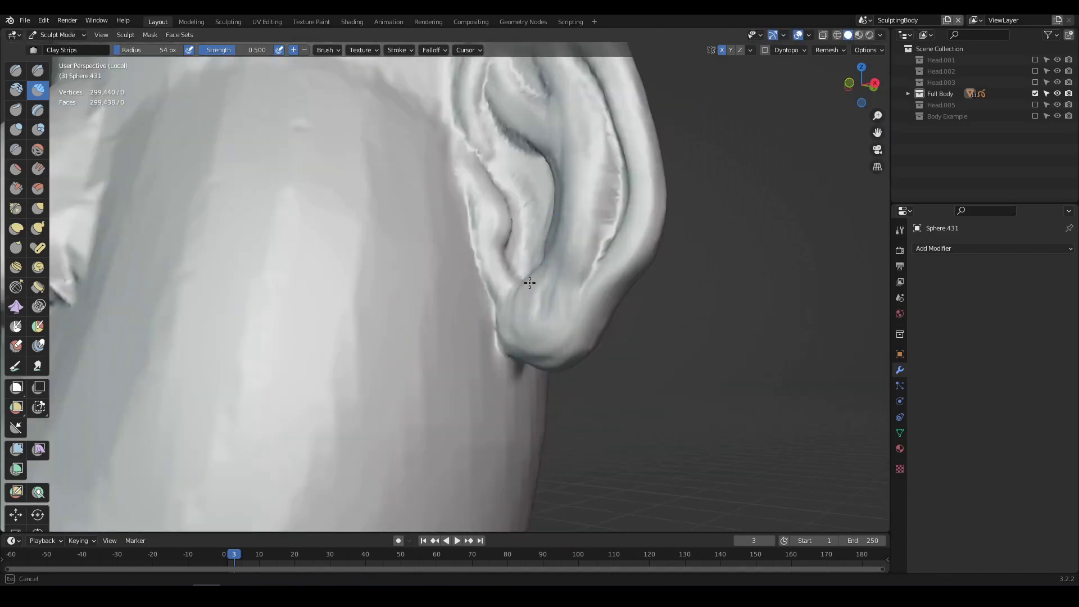
pyautogui.moveTo(530, 283); pyautogui.dragTo(541, 308)
pyautogui.scroll(-3, 562, 292)
pyautogui.moveTo(568, 292)
pyautogui.mouseDown(button='middle')
pyautogui.moveTo(615, 267)
pyautogui.moveTo(585, 349)
pyautogui.moveTo(595, 297)
pyautogui.moveTo(511, 314)
pyautogui.moveTo(560, 256)
pyautogui.mouseUp(button='middle')
pyautogui.moveTo(548, 147); pyautogui.dragTo(585, 185)
# - Sculpt the back surface of the ear behind its rim with the Clay Strips brush
pyautogui.moveTo(494, 191); pyautogui.dragTo(354, 242, button='middle')
pyautogui.moveTo(360, 293)
pyautogui.mouseDown(button='middle')
pyautogui.moveTo(451, 258)
pyautogui.moveTo(419, 281)
pyautogui.mouseUp(button='middle')
pyautogui.moveTo(420, 185); pyautogui.dragTo(429, 211)
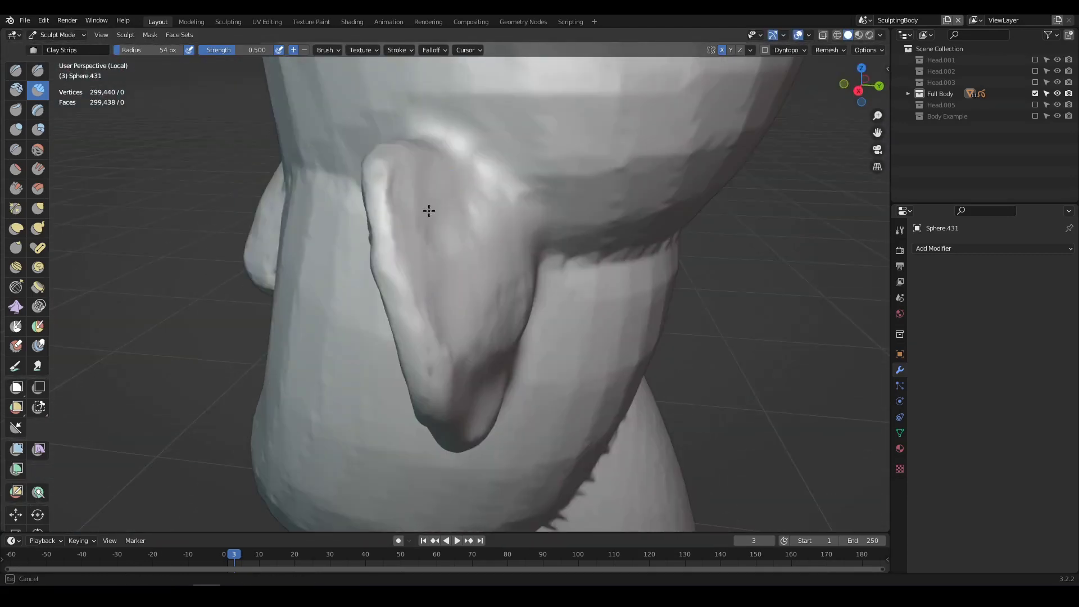
pyautogui.moveTo(429, 211)
pyautogui.mouseDown(button='middle')
pyautogui.moveTo(429, 308)
pyautogui.moveTo(414, 339)
pyautogui.moveTo(456, 281)
pyautogui.moveTo(447, 172)
pyautogui.mouseUp(button='middle')
pyautogui.moveTo(446, 357)
pyautogui.mouseDown(button='middle')
pyautogui.moveTo(450, 151)
pyautogui.moveTo(534, 236)
pyautogui.moveTo(465, 255)
pyautogui.moveTo(383, 197)
pyautogui.moveTo(525, 328)
pyautogui.moveTo(526, 281)
pyautogui.moveTo(554, 270)
pyautogui.mouseUp(button='middle')
# - Adjust the ear's shape with the Grab brush, and smooth its inner folds and outer rim
pyautogui.click(38, 208)
pyautogui.moveTo(559, 275); pyautogui.dragTo(571, 281)
pyautogui.moveTo(570, 281)
pyautogui.mouseDown(button='middle')
pyautogui.moveTo(539, 224)
pyautogui.moveTo(551, 253)
pyautogui.mouseUp(button='middle')
pyautogui.click(38, 90)
pyautogui.keyDown('shift'); pyautogui.moveTo(514, 232); pyautogui.dragTo(684, 191); pyautogui.keyUp('shift')
pyautogui.moveTo(680, 194); pyautogui.dragTo(675, 219, button='middle')
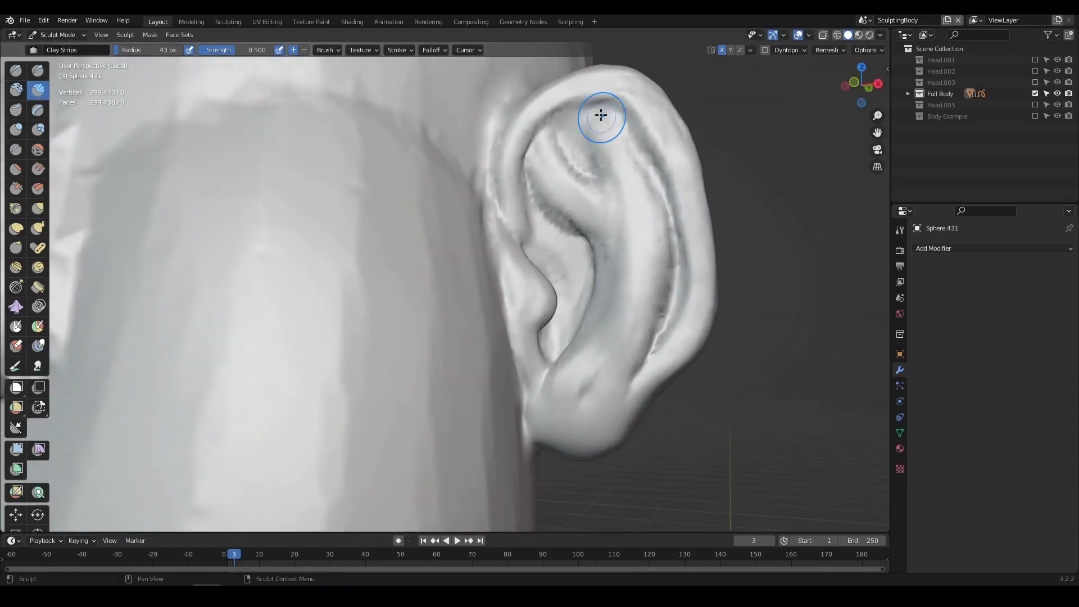
# - Carve a sharp groove along the inside of the ear's rim with Draw Sharp in subtract mode at 19 px radius
pyautogui.hotkey('shift', 'x')
pyautogui.moveTo(548, 116); pyautogui.dragTo(614, 106)
pyautogui.moveTo(675, 290)
pyautogui.mouseDown(button='middle')
pyautogui.moveTo(707, 246)
pyautogui.moveTo(691, 246)
pyautogui.mouseUp(button='middle')
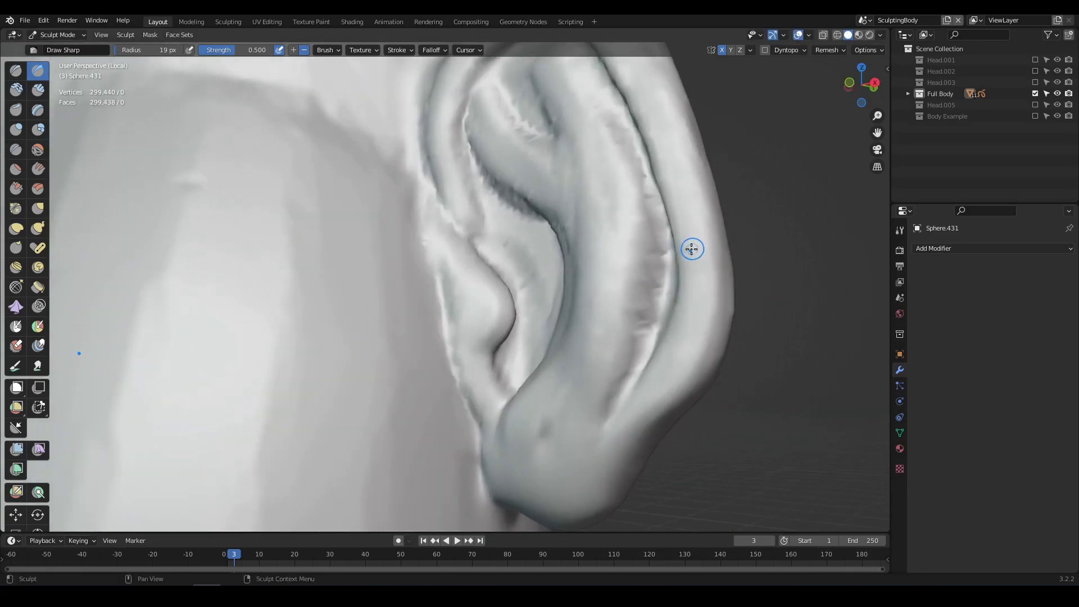
# - Inspect the stretched mesh on the ear's inner folds in wireframe shading
pyautogui.press('z')
pyautogui.click(618, 248)
pyautogui.moveTo(615, 255); pyautogui.dragTo(535, 331, button='middle')
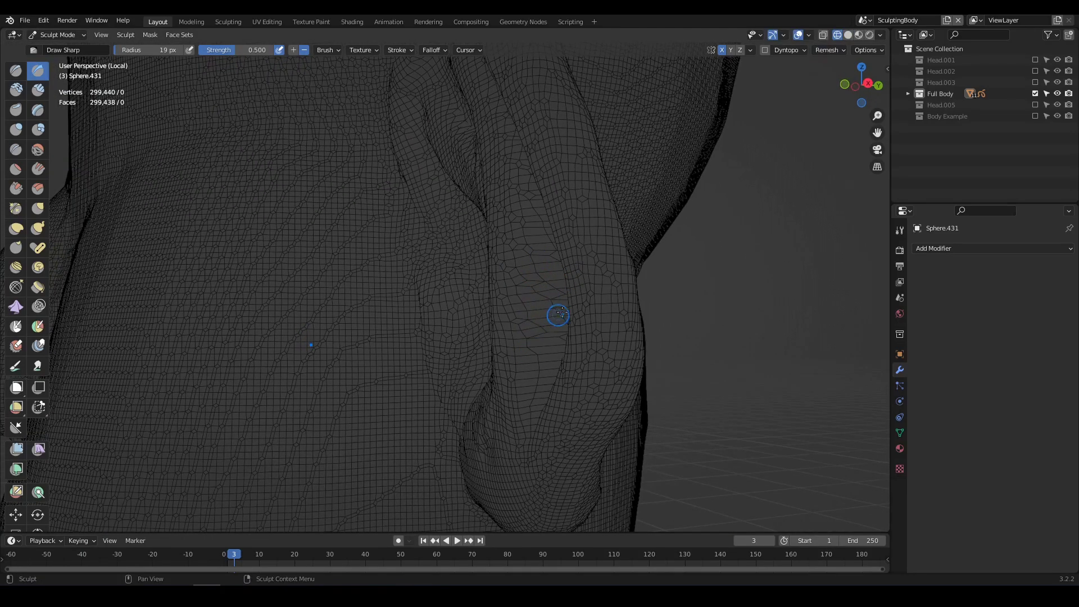
# - Remesh the head to even out the stretched faces on the ear, and return the viewport to solid shading
pyautogui.scroll(5, 562, 314)
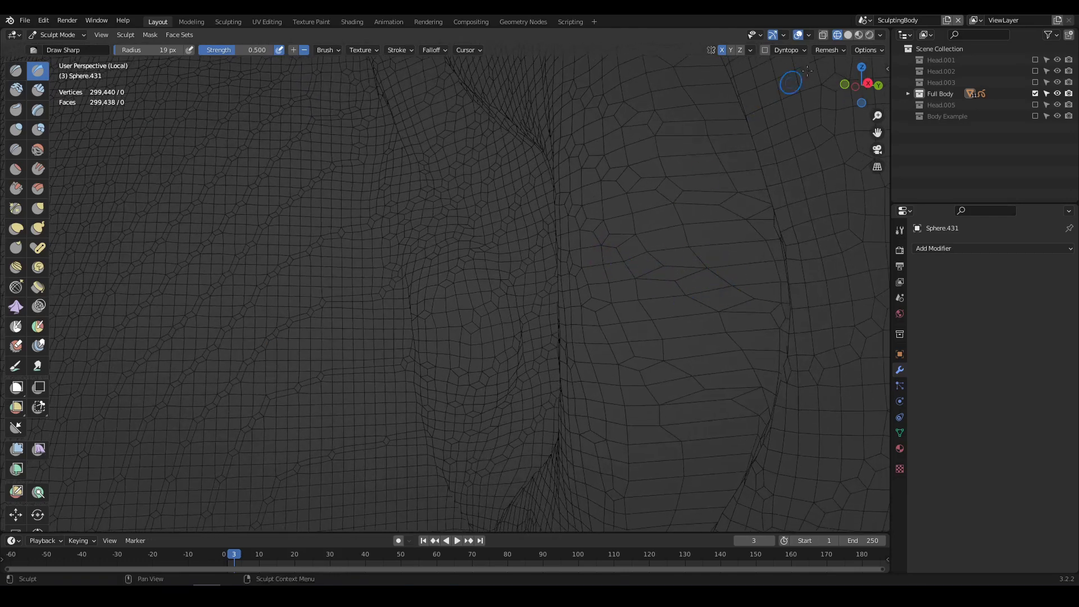
pyautogui.click(827, 50)
pyautogui.click(817, 160)
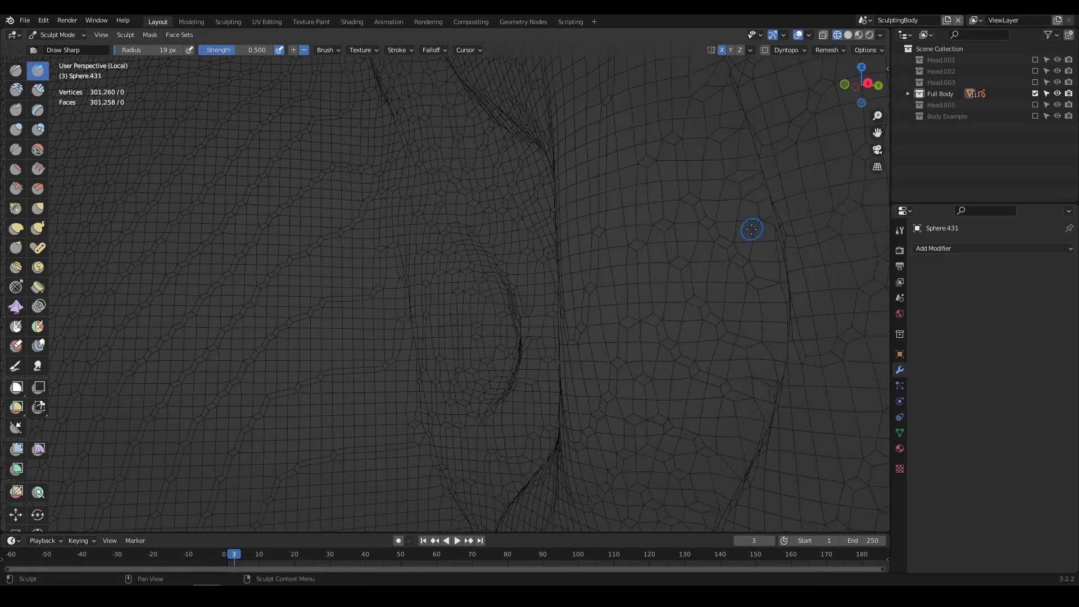
pyautogui.scroll(-10, 706, 288)
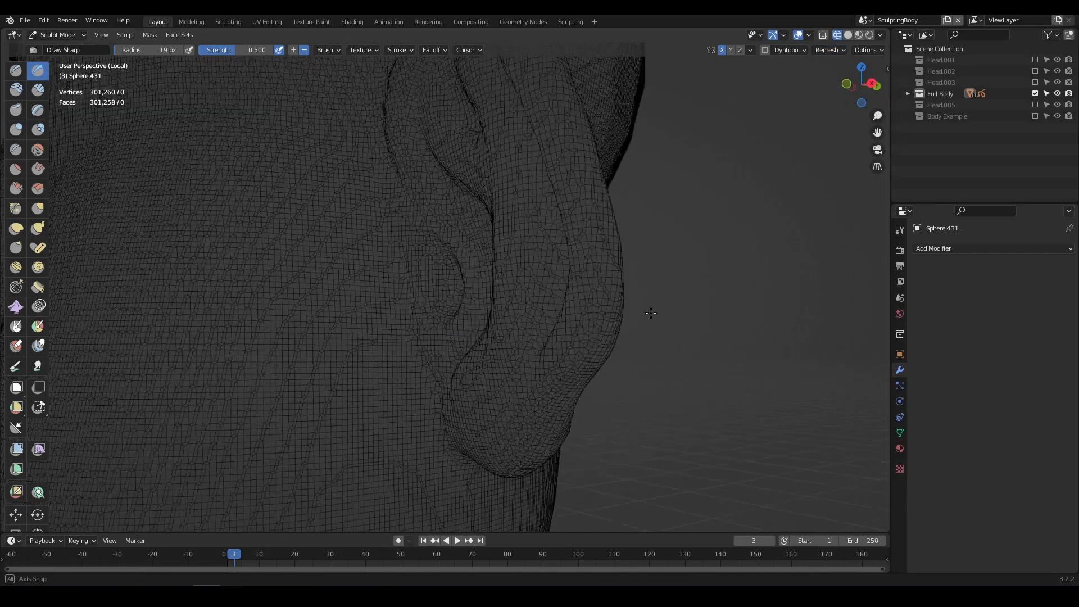
pyautogui.press('z')
pyautogui.click(738, 302)
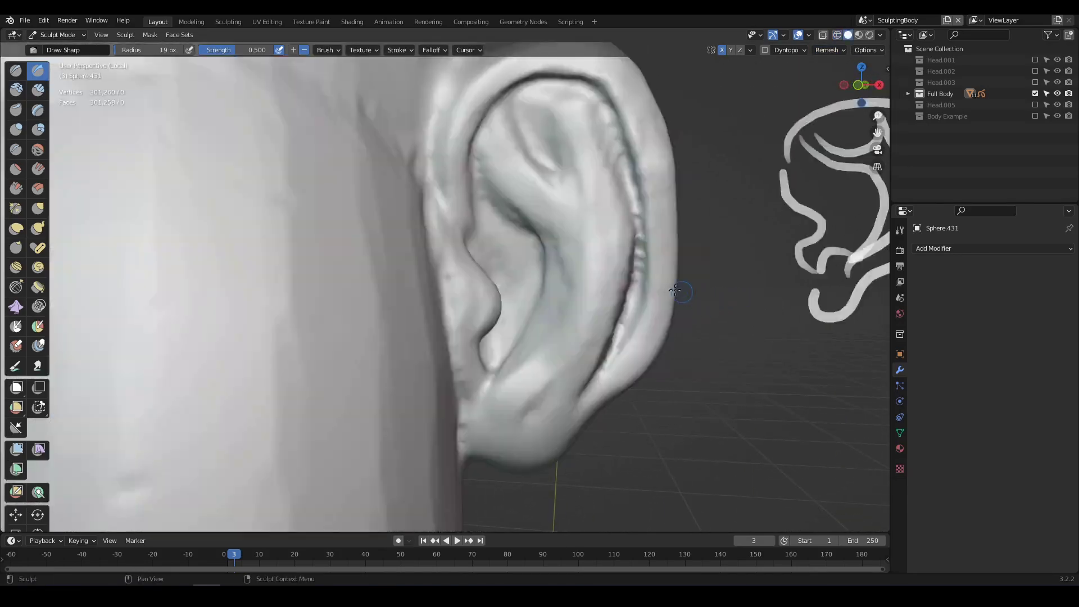
# - Recut the groove along the inside of the ear's rim, from the lobe up to the top, with Draw Sharp
pyautogui.moveTo(679, 291); pyautogui.dragTo(549, 289, button='middle')
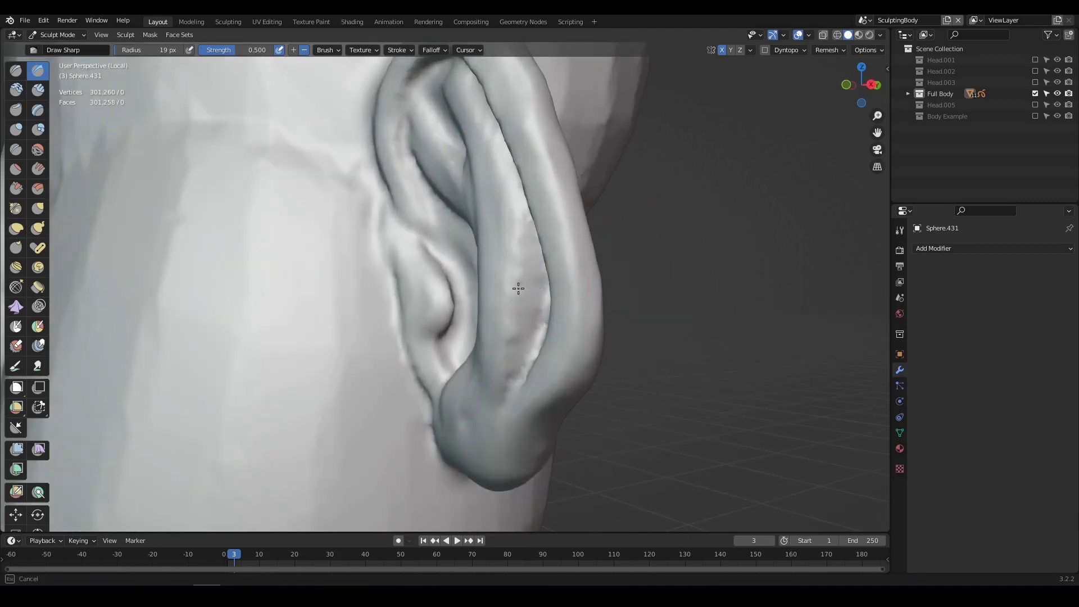
pyautogui.moveTo(505, 381); pyautogui.dragTo(510, 347)
pyautogui.moveTo(514, 344); pyautogui.dragTo(622, 332, button='middle')
pyautogui.moveTo(620, 335)
pyautogui.mouseDown()
pyautogui.moveTo(633, 233)
pyautogui.moveTo(612, 137)
pyautogui.mouseUp()
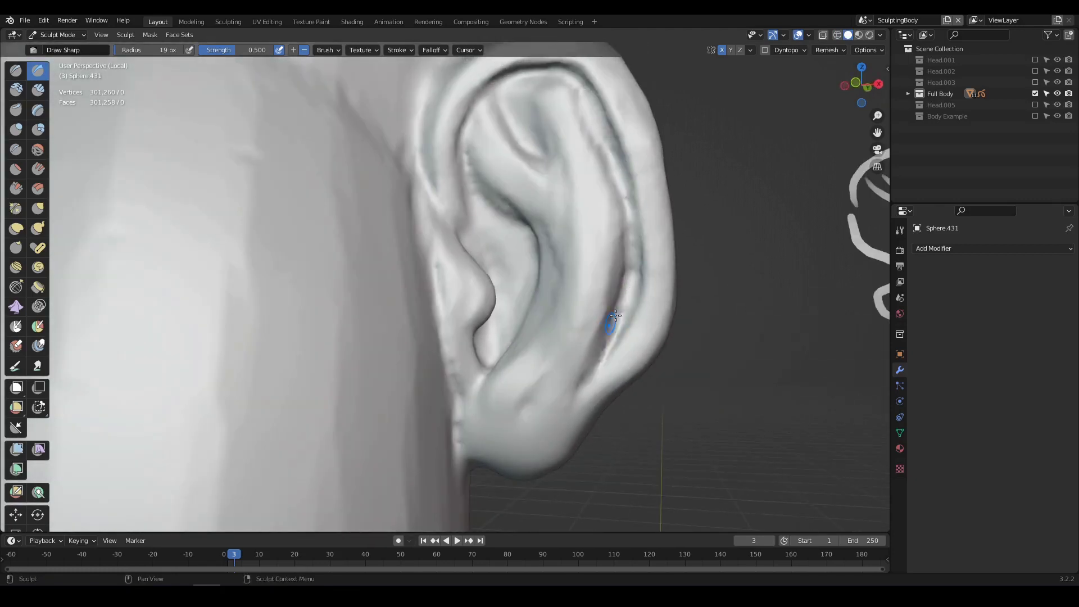
pyautogui.moveTo(585, 386)
pyautogui.mouseDown()
pyautogui.moveTo(639, 214)
pyautogui.moveTo(603, 128)
pyautogui.mouseUp()
pyautogui.moveTo(556, 228)
pyautogui.mouseDown(button='middle')
pyautogui.moveTo(583, 262)
pyautogui.moveTo(568, 242)
pyautogui.moveTo(567, 251)
pyautogui.mouseUp(button='middle')
pyautogui.scroll(3, 573, 247)
pyautogui.moveTo(529, 198); pyautogui.dragTo(478, 247)
pyautogui.moveTo(579, 170); pyautogui.dragTo(628, 187)
pyautogui.moveTo(641, 292); pyautogui.dragTo(623, 246, button='middle')
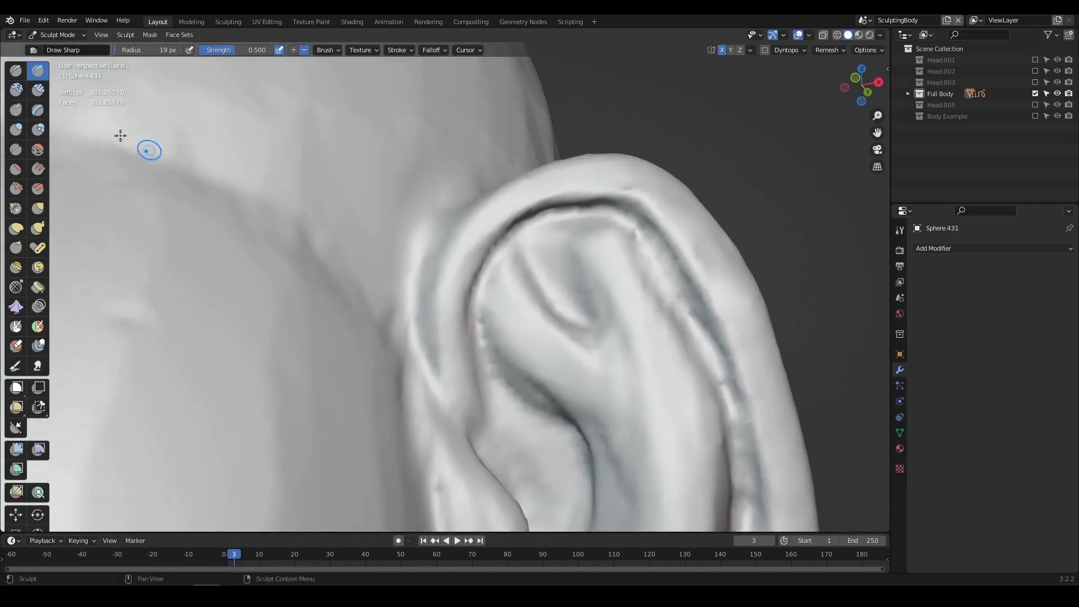
# - Sculpt the inner surface just beneath the ear's upper rim with the Clay Strips brush at 42 px radius
pyautogui.click(38, 90)
pyautogui.moveTo(554, 216); pyautogui.dragTo(581, 224)
pyautogui.moveTo(593, 233)
pyautogui.mouseDown(button='middle')
pyautogui.moveTo(582, 250)
pyautogui.moveTo(589, 262)
pyautogui.mouseUp(button='middle')
pyautogui.press('f')
pyautogui.click(610, 262)
pyautogui.moveTo(576, 224); pyautogui.dragTo(571, 223)
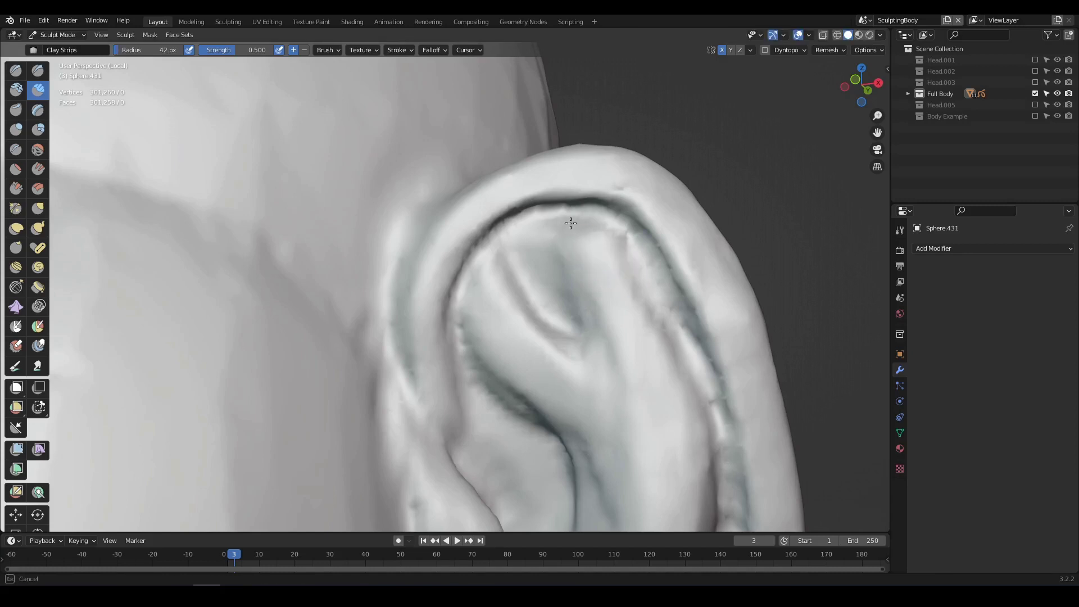
pyautogui.moveTo(557, 206); pyautogui.dragTo(453, 265, button='middle')
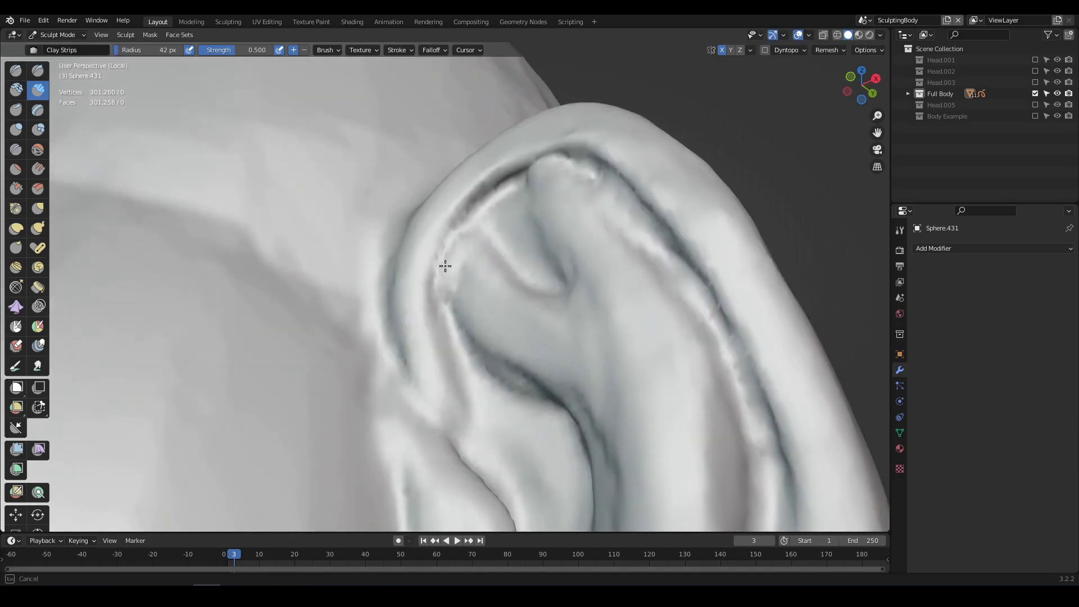
pyautogui.moveTo(579, 178); pyautogui.dragTo(619, 191, button='middle')
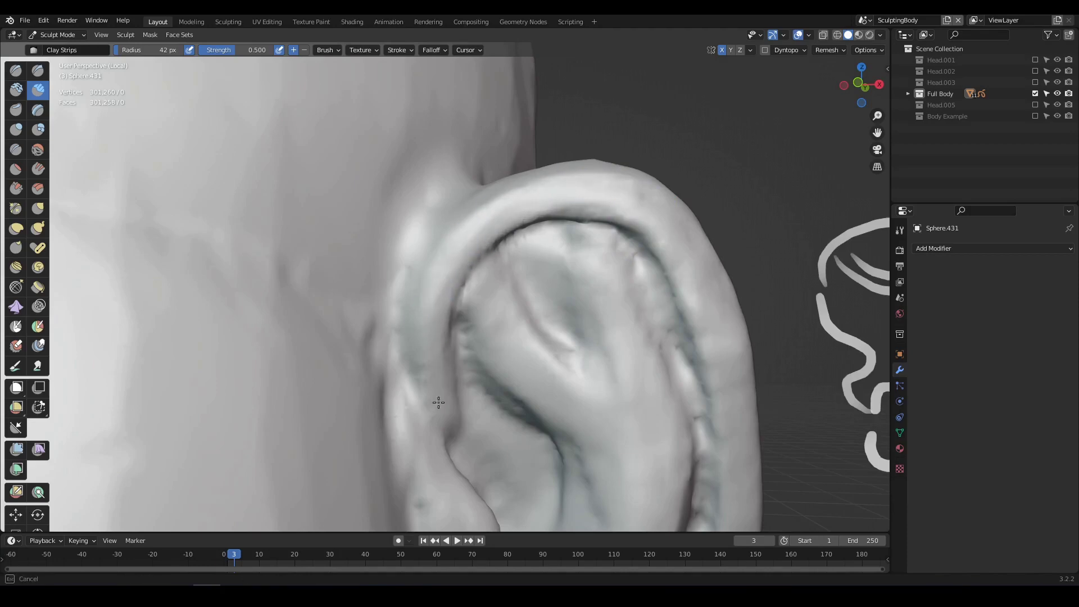
# - Refine the folds and hollow in the upper part of the ear with more short Clay Strips strokes
pyautogui.moveTo(441, 401)
pyautogui.mouseDown(button='middle')
pyautogui.moveTo(487, 289)
pyautogui.moveTo(566, 294)
pyautogui.moveTo(521, 184)
pyautogui.moveTo(551, 212)
pyautogui.moveTo(562, 258)
pyautogui.mouseUp(button='middle')
pyautogui.scroll(3, 528, 194)
pyautogui.moveTo(563, 199); pyautogui.dragTo(523, 201)
pyautogui.moveTo(557, 253); pyautogui.dragTo(548, 183, button='middle')
pyautogui.moveTo(577, 174); pyautogui.dragTo(600, 187)
pyautogui.moveTo(581, 176); pyautogui.dragTo(524, 166)
pyautogui.moveTo(524, 169)
pyautogui.mouseDown(button='middle')
pyautogui.moveTo(477, 258)
pyautogui.moveTo(585, 338)
pyautogui.moveTo(366, 326)
pyautogui.moveTo(574, 292)
pyautogui.moveTo(566, 308)
pyautogui.moveTo(484, 281)
pyautogui.mouseUp(button='middle')
pyautogui.scroll(-4, 588, 356)
pyautogui.scroll(4, 573, 292)
pyautogui.moveTo(483, 291)
pyautogui.mouseDown()
pyautogui.moveTo(477, 247)
pyautogui.moveTo(509, 276)
pyautogui.mouseUp()
pyautogui.moveTo(509, 275)
pyautogui.mouseDown(button='middle')
pyautogui.moveTo(538, 308)
pyautogui.moveTo(511, 276)
pyautogui.mouseUp(button='middle')
pyautogui.keyDown('ctrl'); pyautogui.moveTo(511, 275); pyautogui.dragTo(523, 394, button='middle'); pyautogui.keyUp('ctrl')
# - Sketch a side-angle nose diagram below the ear diagram in front view with the Grease Pencil, showing brow, bridge planes, tip and nostril
pyautogui.press('KP_1')
pyautogui.scroll(-2, 519, 382)
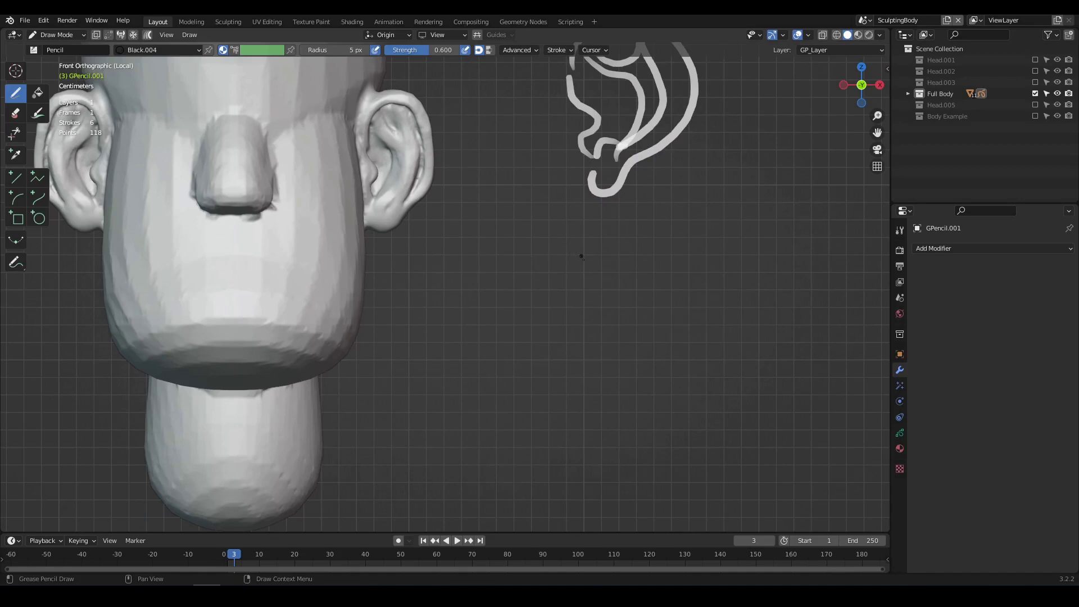
pyautogui.moveTo(578, 260); pyautogui.dragTo(579, 259)
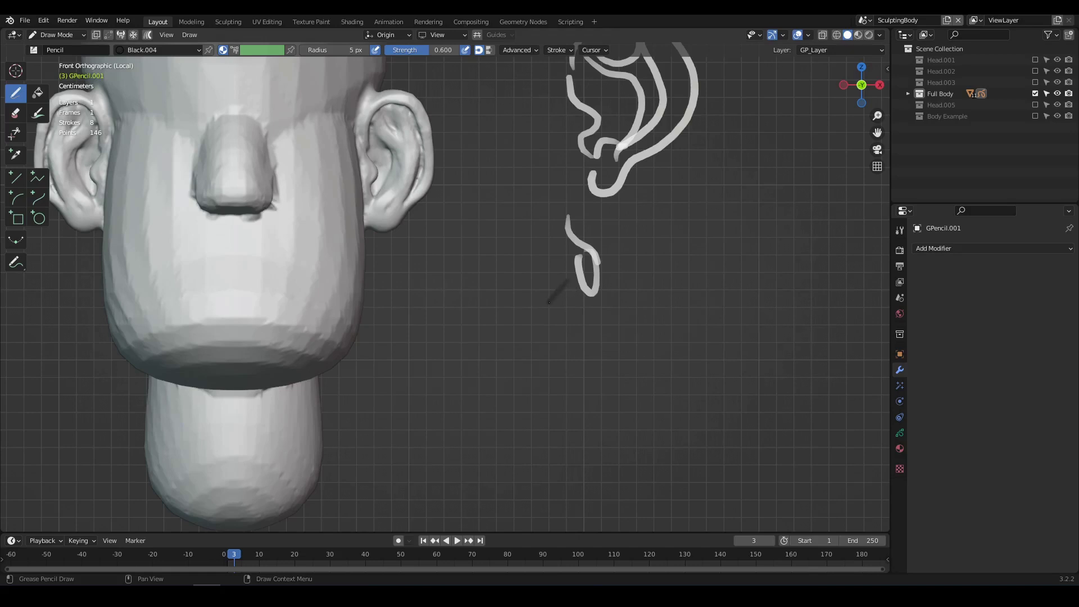
pyautogui.moveTo(569, 344); pyautogui.dragTo(571, 346)
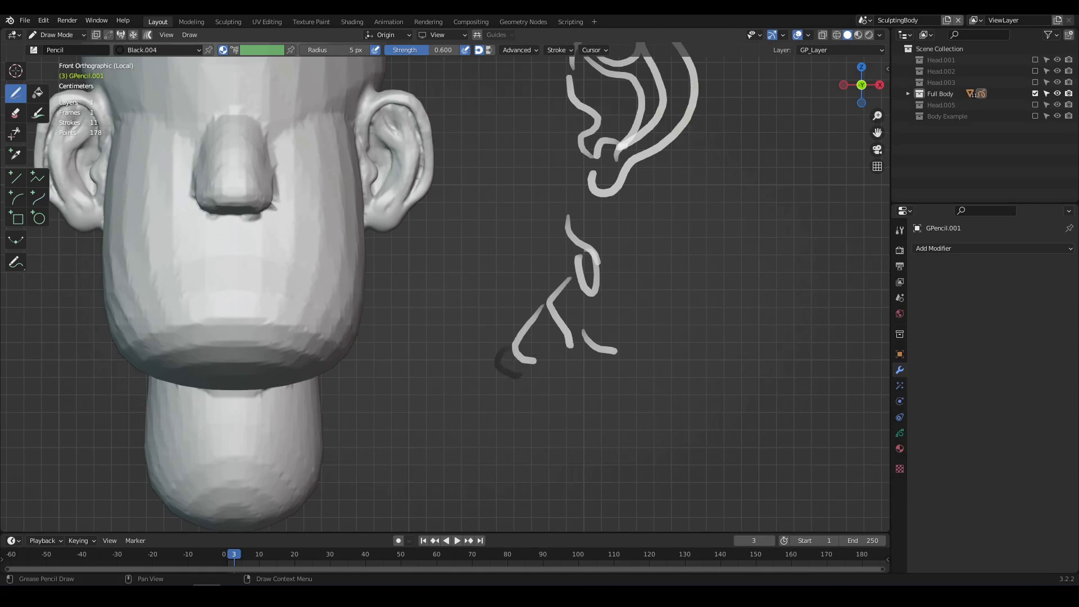
pyautogui.moveTo(508, 359); pyautogui.dragTo(557, 384)
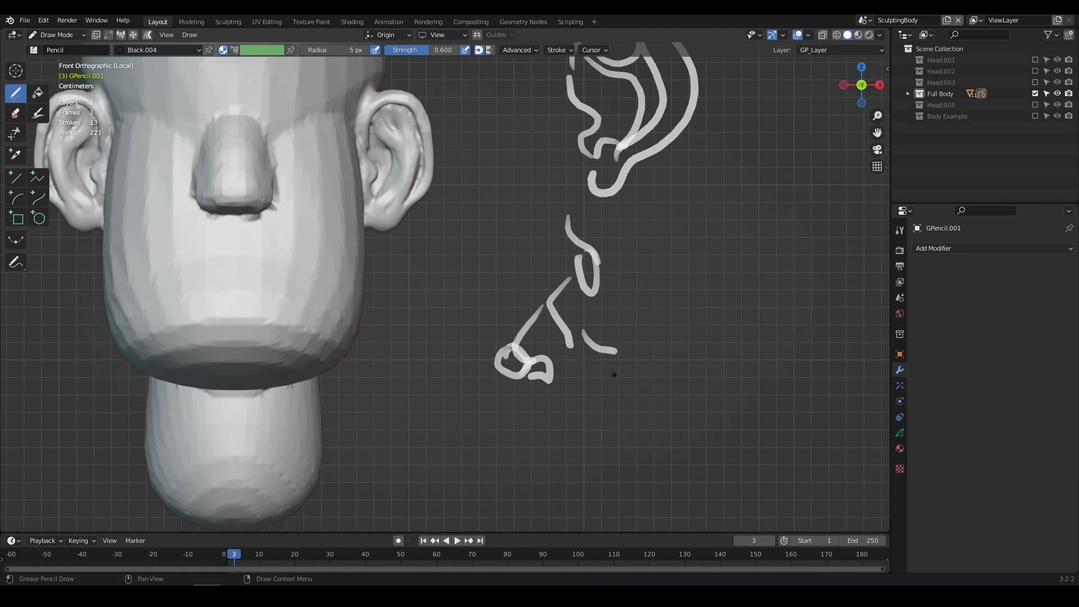
# - Sketch a front-view nose diagram beside the first one, with two bridge lines, a central tip and both nostril wings
pyautogui.moveTo(627, 341)
pyautogui.keyDown('shift'); pyautogui.mouseDown(button='middle')
pyautogui.moveTo(499, 333)
pyautogui.moveTo(527, 292)
pyautogui.mouseUp(button='middle'); pyautogui.keyUp('shift')
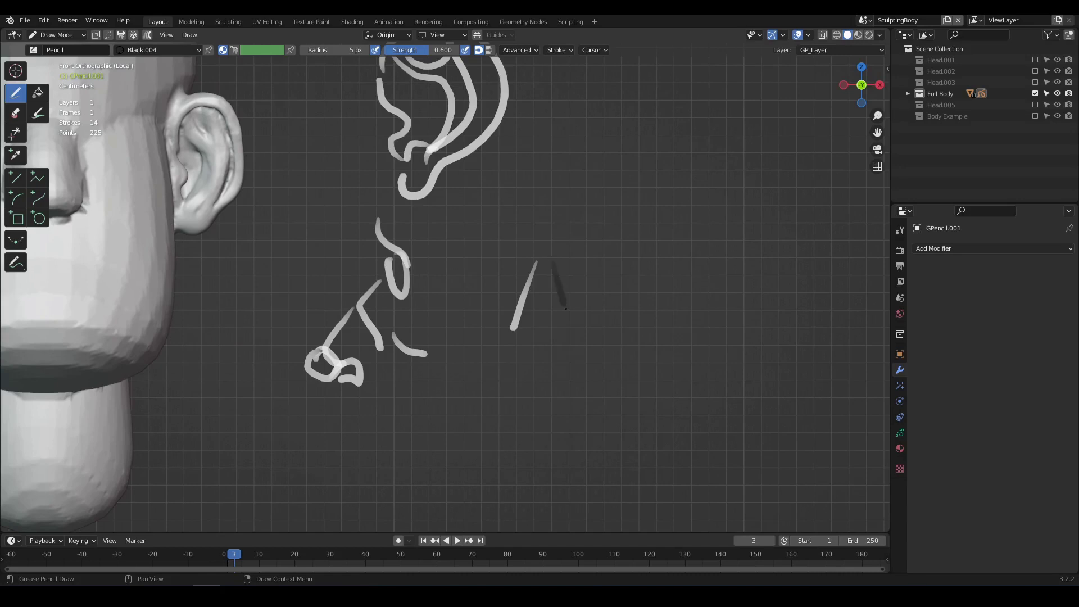
pyautogui.moveTo(567, 308); pyautogui.dragTo(574, 329)
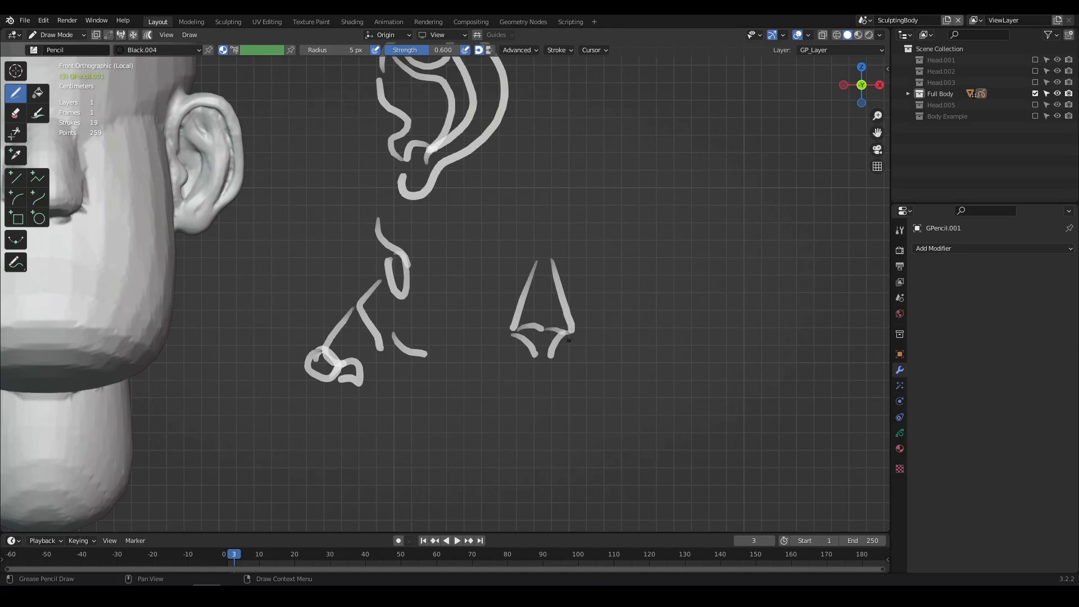
pyautogui.moveTo(579, 352); pyautogui.dragTo(520, 356)
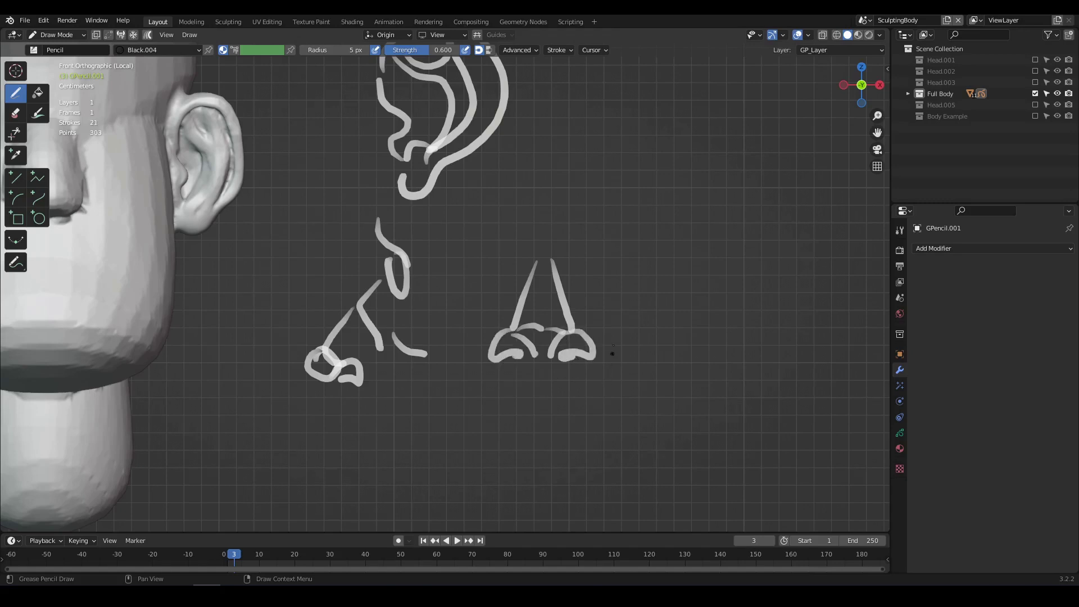
# - Add four short marks around the side-angle nose diagram, pointing at its bridge, tip and underside
pyautogui.moveTo(610, 307)
pyautogui.keyDown('shift'); pyautogui.mouseDown(button='middle')
pyautogui.moveTo(627, 325)
pyautogui.moveTo(700, 327)
pyautogui.mouseUp(button='middle'); pyautogui.keyUp('shift')
pyautogui.moveTo(437, 273); pyautogui.dragTo(445, 295)
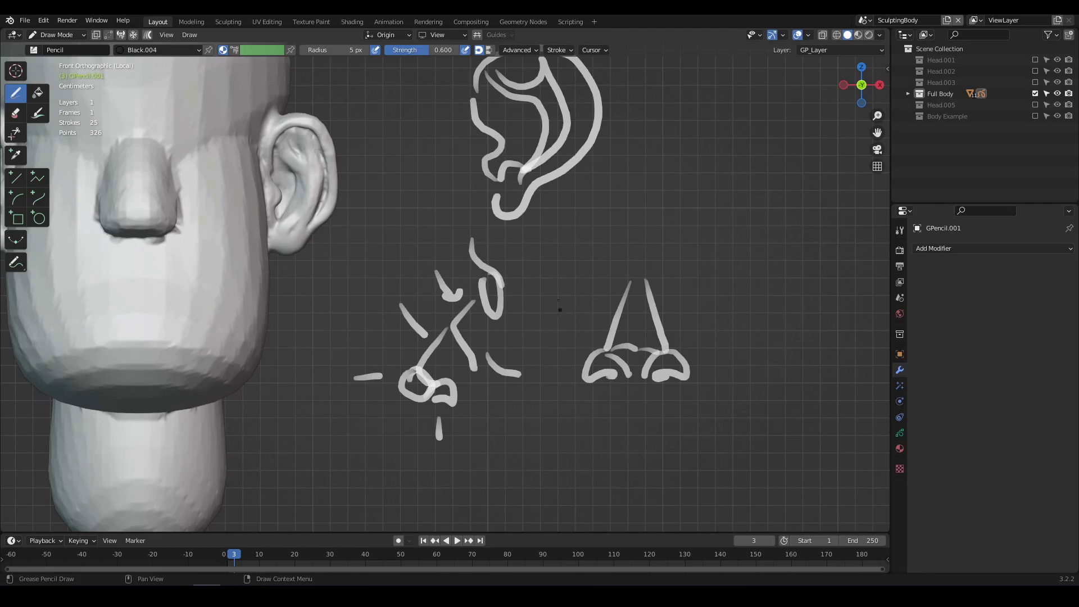
pyautogui.keyDown('shift'); pyautogui.moveTo(560, 310); pyautogui.dragTo(626, 345, button='middle'); pyautogui.keyUp('shift')
# - Return to sculpting the head and shape the sides of the nose bridge with Clay Strips
pyautogui.hotkey('ctrl', 'Tab')
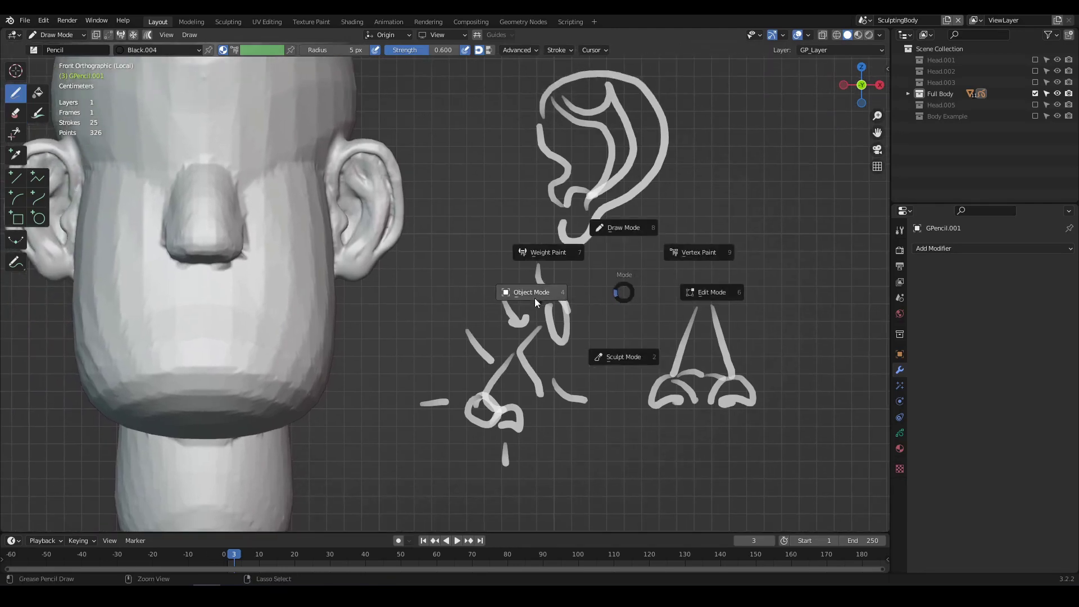
pyautogui.click(534, 298)
pyautogui.click(299, 300)
pyautogui.hotkey('ctrl', 'Tab')
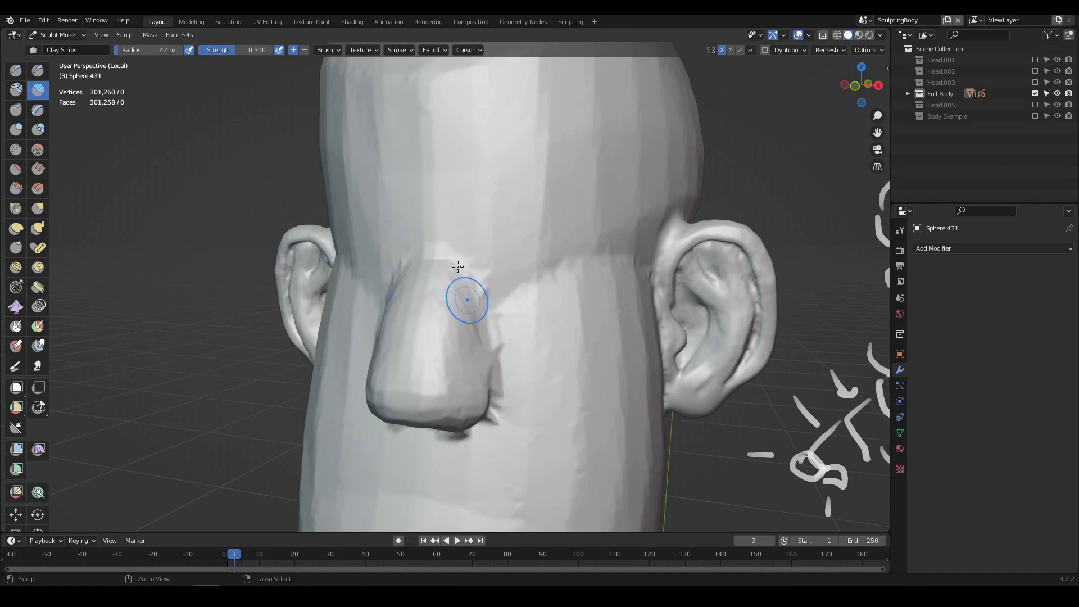
pyautogui.moveTo(457, 266)
pyautogui.mouseDown()
pyautogui.moveTo(464, 328)
pyautogui.moveTo(482, 360)
pyautogui.mouseUp()
pyautogui.moveTo(472, 288); pyautogui.dragTo(485, 365)
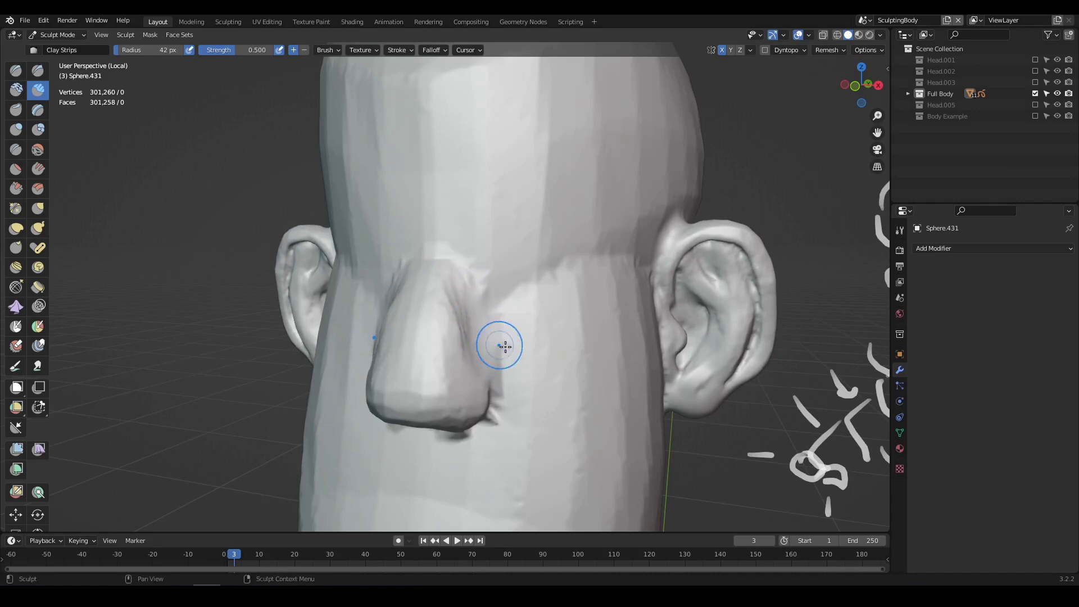
pyautogui.moveTo(500, 346)
pyautogui.keyDown('shift'); pyautogui.mouseDown(button='middle')
pyautogui.moveTo(588, 315)
pyautogui.moveTo(504, 326)
pyautogui.mouseUp(button='middle'); pyautogui.keyUp('shift')
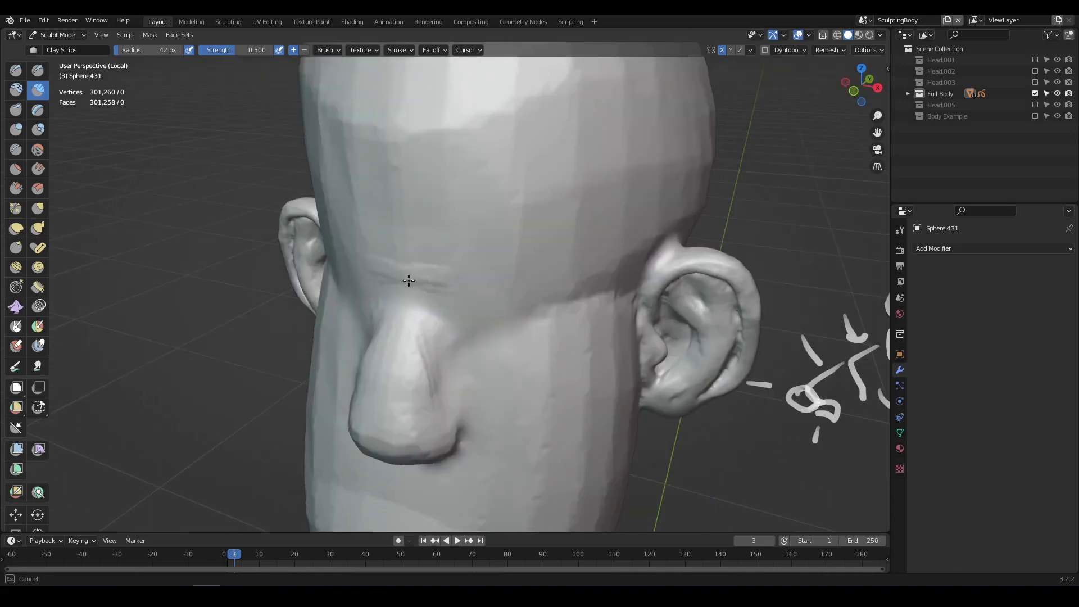
# - Build a brow ridge across the forehead with Clay Strips and blend the nose bridge up into it
pyautogui.moveTo(409, 280)
pyautogui.mouseDown()
pyautogui.moveTo(390, 267)
pyautogui.moveTo(393, 282)
pyautogui.moveTo(423, 280)
pyautogui.moveTo(386, 299)
pyautogui.moveTo(393, 305)
pyautogui.mouseUp()
pyautogui.moveTo(447, 313)
pyautogui.mouseDown(button='middle')
pyautogui.moveTo(489, 284)
pyautogui.moveTo(487, 270)
pyautogui.mouseUp(button='middle')
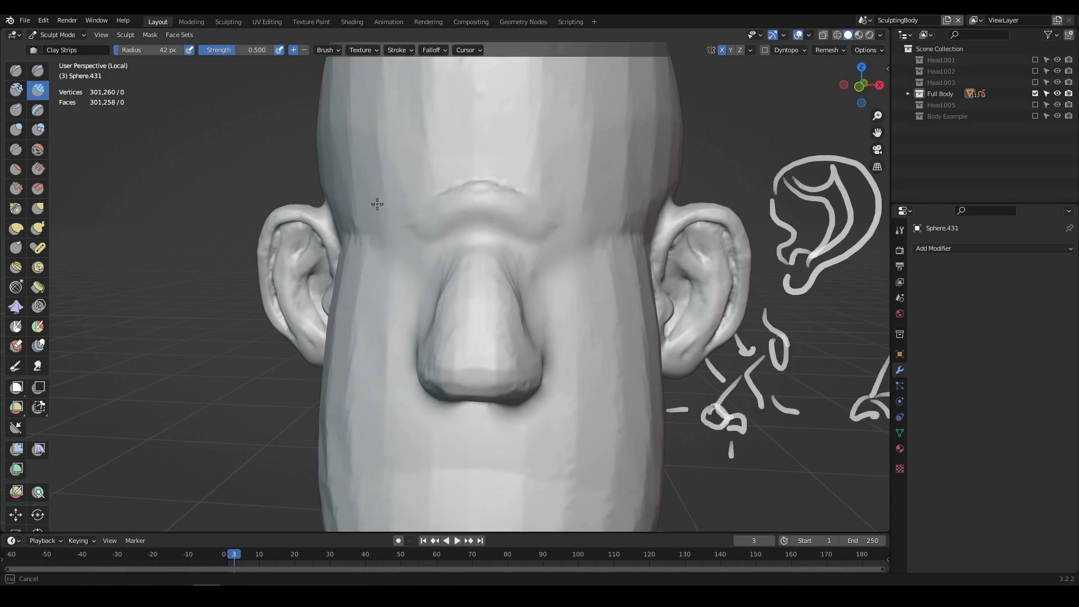
pyautogui.moveTo(432, 212)
pyautogui.mouseDown()
pyautogui.moveTo(378, 200)
pyautogui.moveTo(562, 210)
pyautogui.moveTo(415, 205)
pyautogui.moveTo(482, 223)
pyautogui.mouseUp()
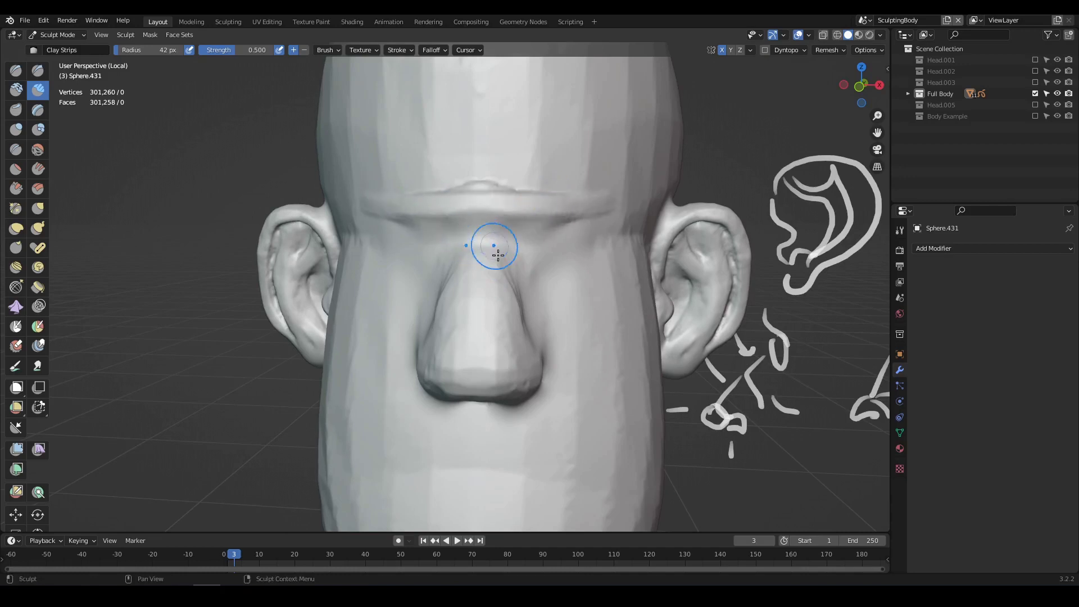
pyautogui.moveTo(496, 265)
pyautogui.mouseDown(button='middle')
pyautogui.moveTo(361, 282)
pyautogui.moveTo(470, 294)
pyautogui.mouseUp(button='middle')
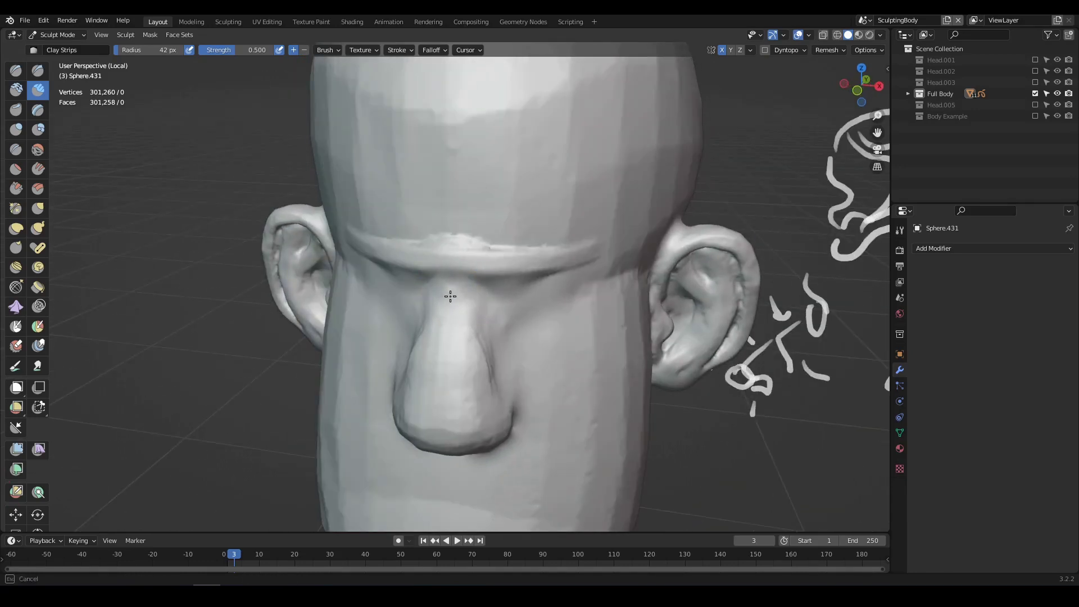
pyautogui.moveTo(448, 296)
pyautogui.mouseDown(button='middle')
pyautogui.moveTo(615, 294)
pyautogui.moveTo(522, 311)
pyautogui.moveTo(497, 304)
pyautogui.mouseUp(button='middle')
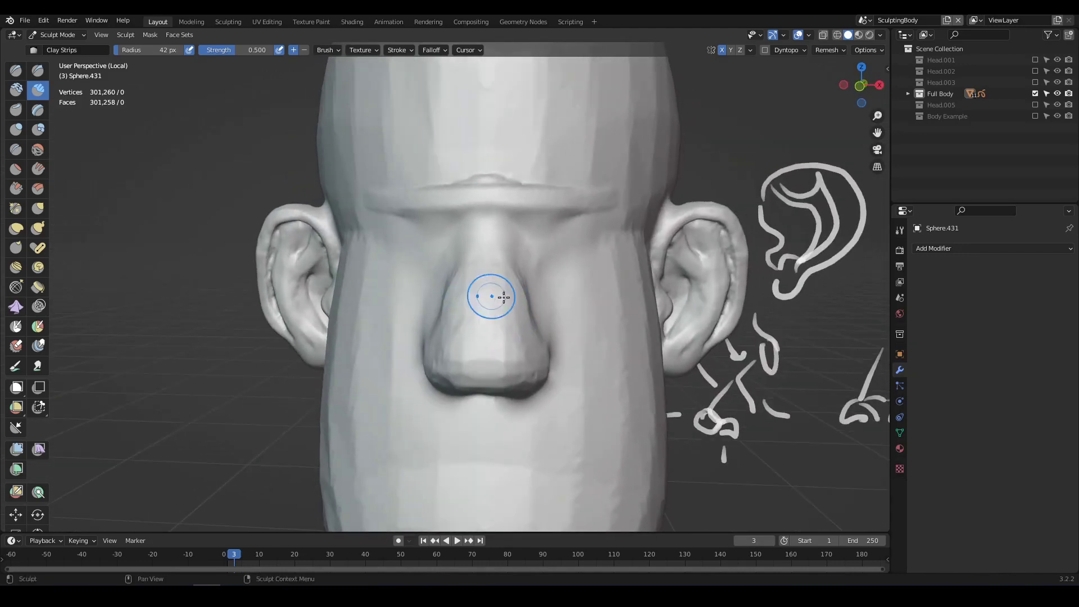
# - Carve a thin crease across the middle of the nose bridge with Draw Sharp at 14 px radius
pyautogui.click(38, 70)
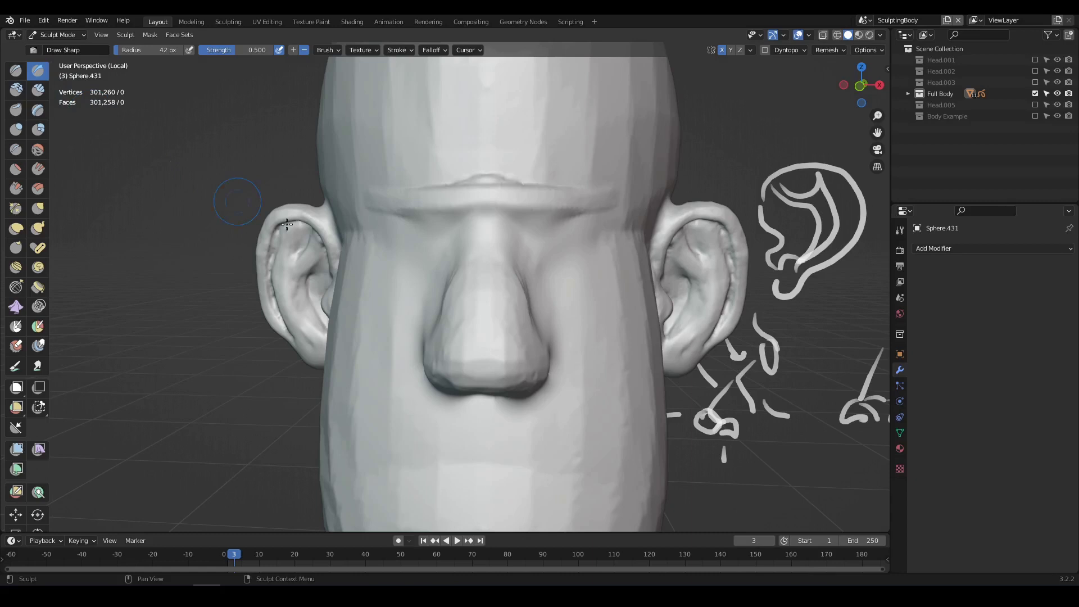
pyautogui.press('f')
pyautogui.click(474, 302)
pyautogui.moveTo(453, 301); pyautogui.dragTo(523, 299)
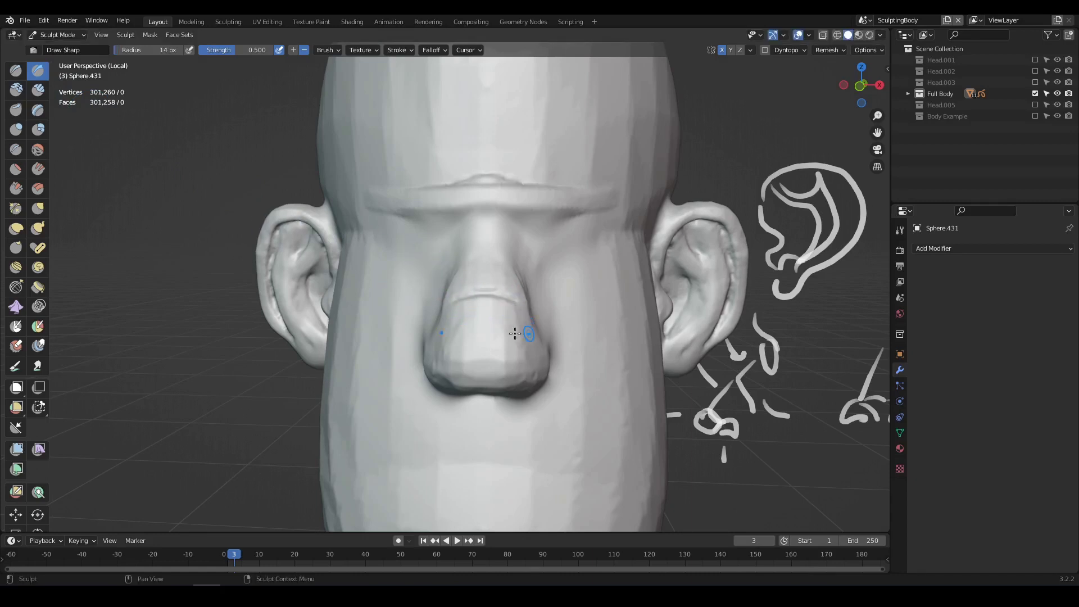
pyautogui.moveTo(515, 333); pyautogui.dragTo(739, 361, button='middle')
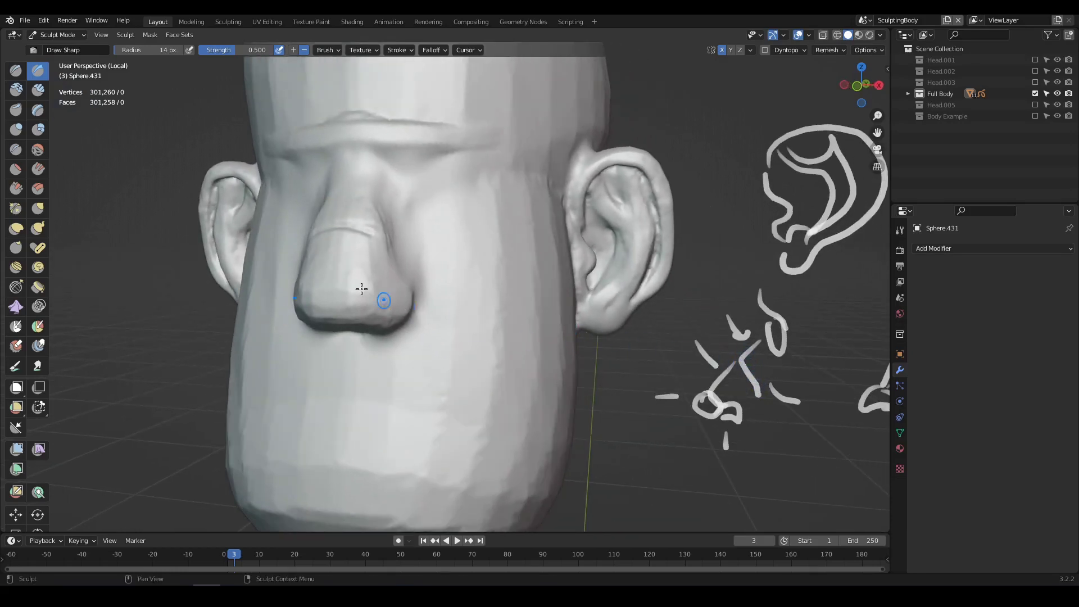
pyautogui.moveTo(361, 289)
pyautogui.mouseDown(button='middle')
pyautogui.moveTo(309, 303)
pyautogui.moveTo(508, 298)
pyautogui.mouseUp(button='middle')
# - Reshape the nose profile with the Grab brush at 65 px radius, pulling its tip forward
pyautogui.click(38, 90)
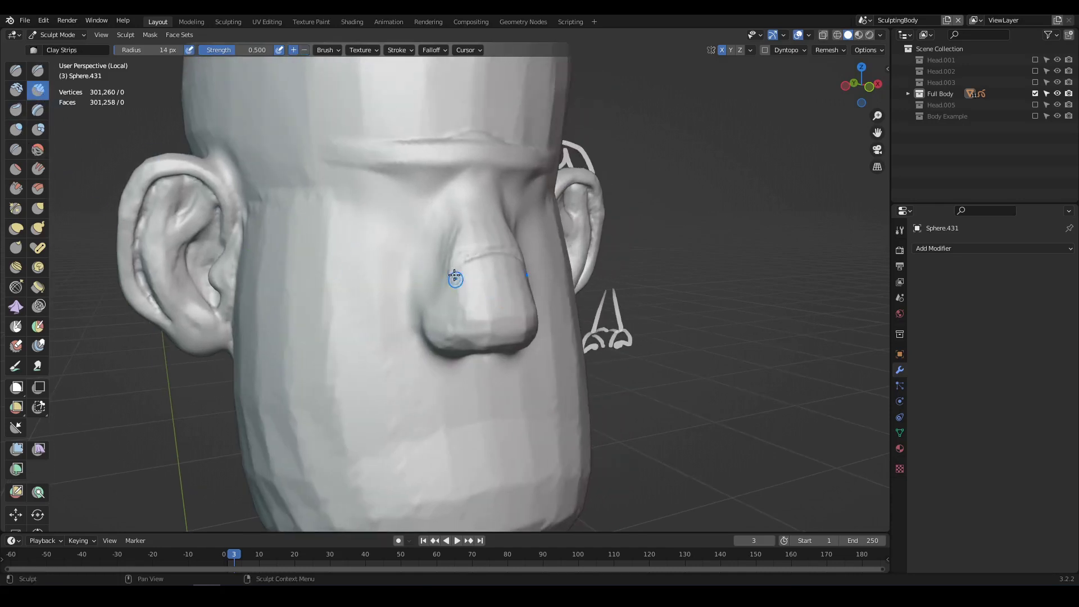
pyautogui.press('g')
pyautogui.moveTo(498, 284); pyautogui.dragTo(330, 302, button='middle')
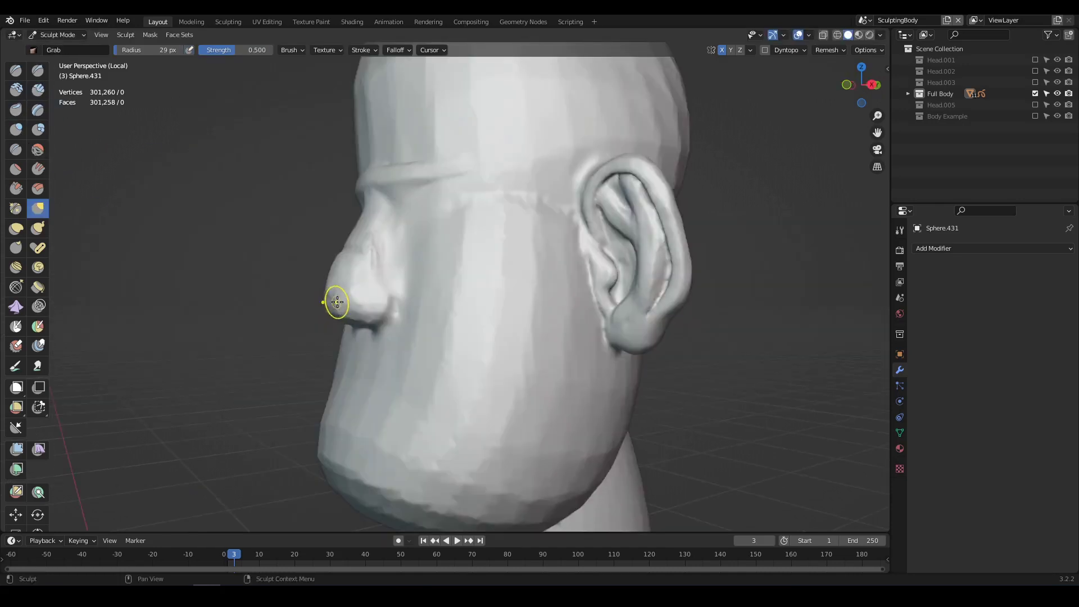
pyautogui.press('f')
pyautogui.click(326, 303)
pyautogui.moveTo(319, 303); pyautogui.dragTo(309, 299, button='middle')
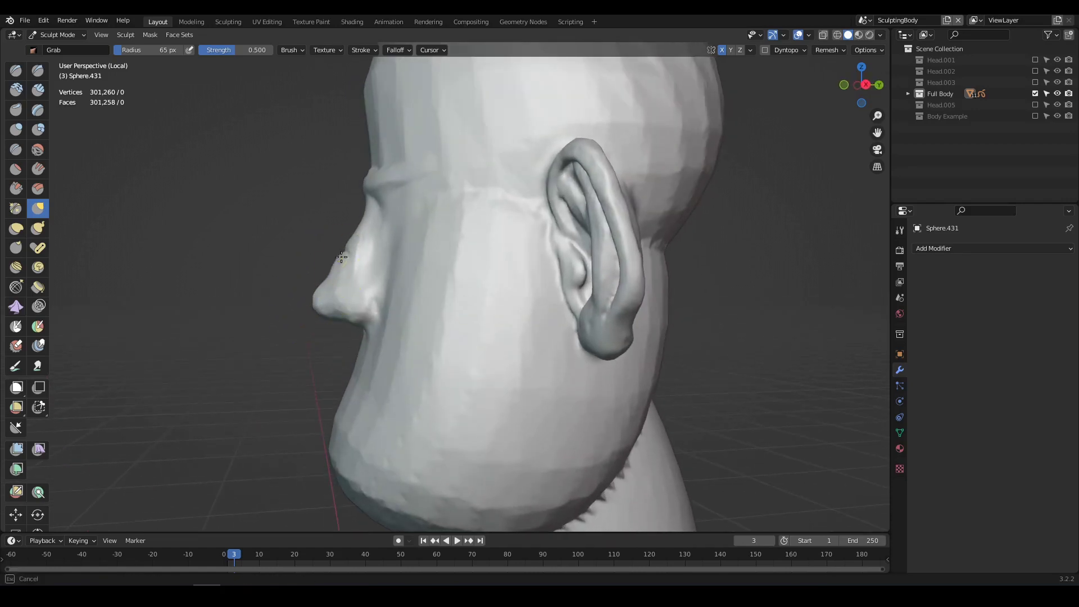
pyautogui.moveTo(345, 256)
pyautogui.mouseDown(button='middle')
pyautogui.moveTo(425, 291)
pyautogui.moveTo(472, 287)
pyautogui.mouseUp(button='middle')
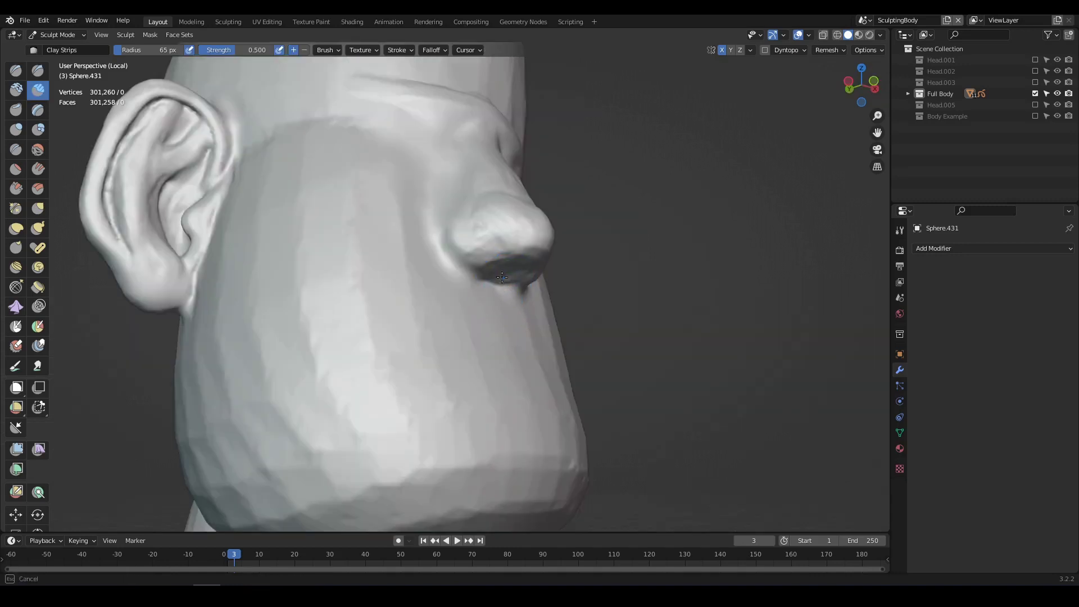
# - Build up the underside of the nose and the septum base with Clay Strips at 65 px radius
pyautogui.moveTo(503, 284); pyautogui.dragTo(513, 275)
pyautogui.moveTo(511, 309)
pyautogui.mouseDown(button='middle')
pyautogui.moveTo(405, 337)
pyautogui.moveTo(366, 263)
pyautogui.mouseUp(button='middle')
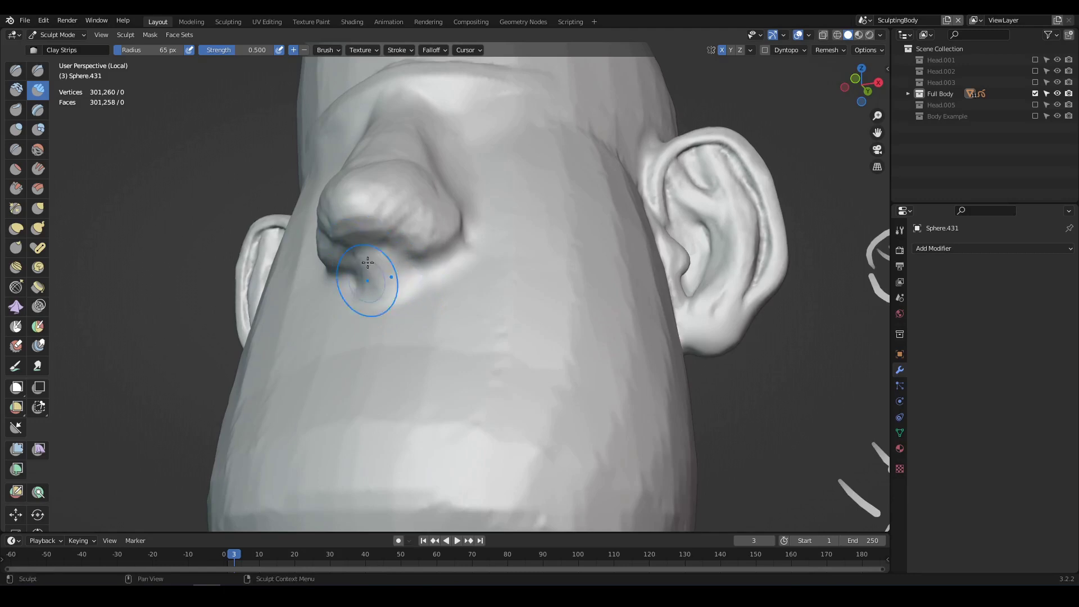
pyautogui.moveTo(381, 261); pyautogui.dragTo(378, 276)
pyautogui.moveTo(388, 282)
pyautogui.mouseDown(button='middle')
pyautogui.moveTo(366, 337)
pyautogui.moveTo(345, 332)
pyautogui.mouseUp(button='middle')
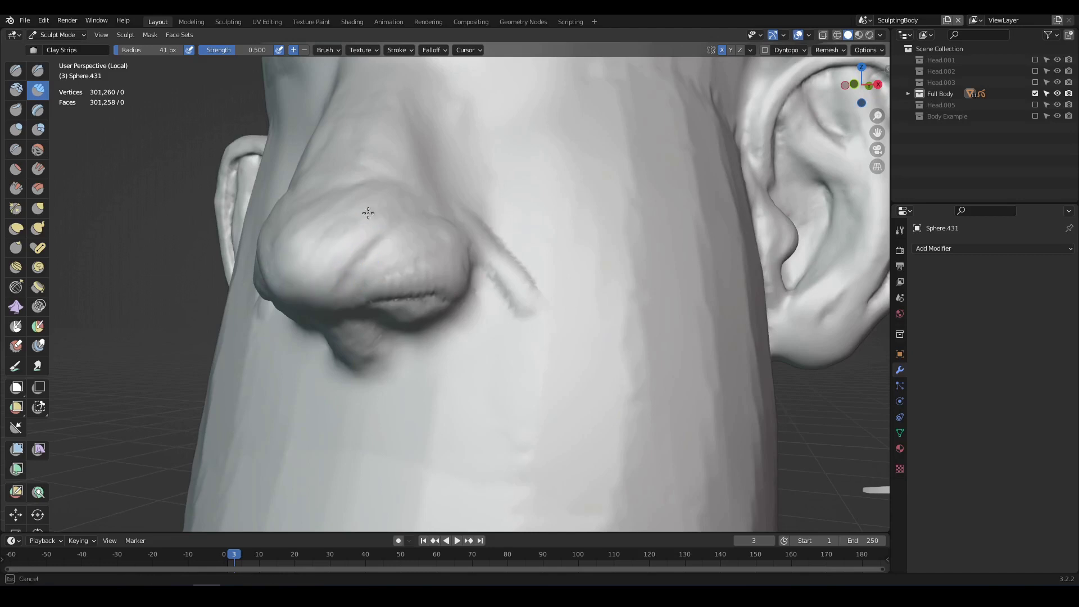
# - Shape the nostril wings, the sides of the nose and the folds beside them with Clay Strips at 41 px radius
pyautogui.moveTo(330, 237); pyautogui.dragTo(310, 329, button='middle')
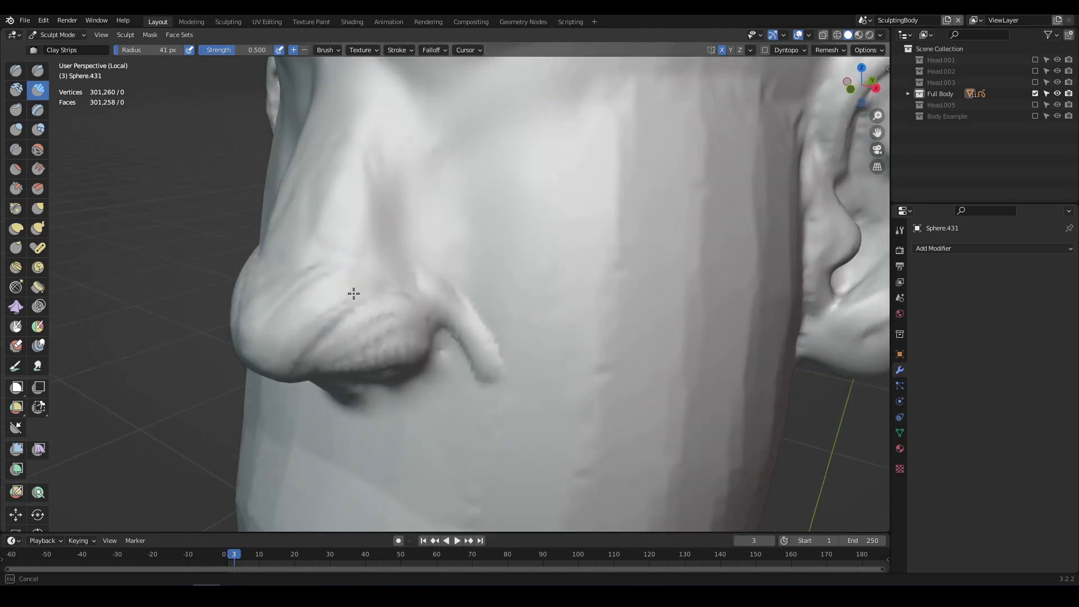
pyautogui.moveTo(357, 304)
pyautogui.mouseDown(button='middle')
pyautogui.moveTo(429, 236)
pyautogui.moveTo(392, 260)
pyautogui.mouseUp(button='middle')
pyautogui.moveTo(452, 241); pyautogui.dragTo(396, 253, button='middle')
pyautogui.moveTo(379, 196); pyautogui.dragTo(400, 261)
pyautogui.moveTo(386, 174)
pyautogui.mouseDown()
pyautogui.moveTo(399, 235)
pyautogui.moveTo(386, 181)
pyautogui.mouseUp()
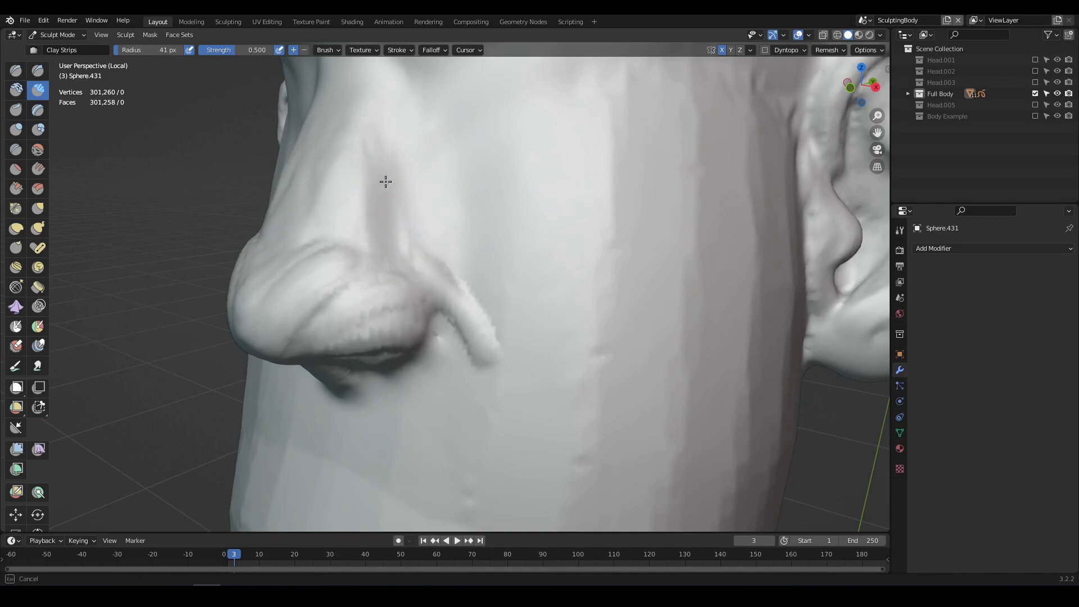
pyautogui.moveTo(410, 243)
pyautogui.mouseDown(button='middle')
pyautogui.moveTo(436, 224)
pyautogui.moveTo(393, 241)
pyautogui.mouseUp(button='middle')
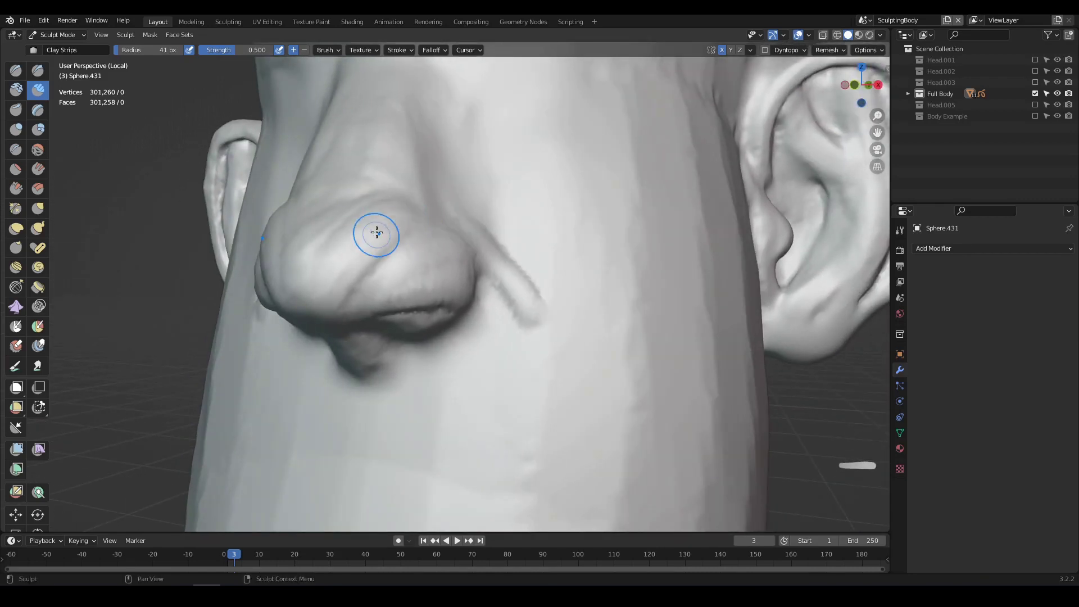
# - Carve the nostrils into the underside of the nose with Clay Strips and deepen them with Draw Sharp at 41 px radius
pyautogui.moveTo(407, 205)
pyautogui.mouseDown(button='middle')
pyautogui.moveTo(404, 263)
pyautogui.moveTo(362, 289)
pyautogui.mouseUp(button='middle')
pyautogui.moveTo(444, 315); pyautogui.dragTo(457, 211, button='middle')
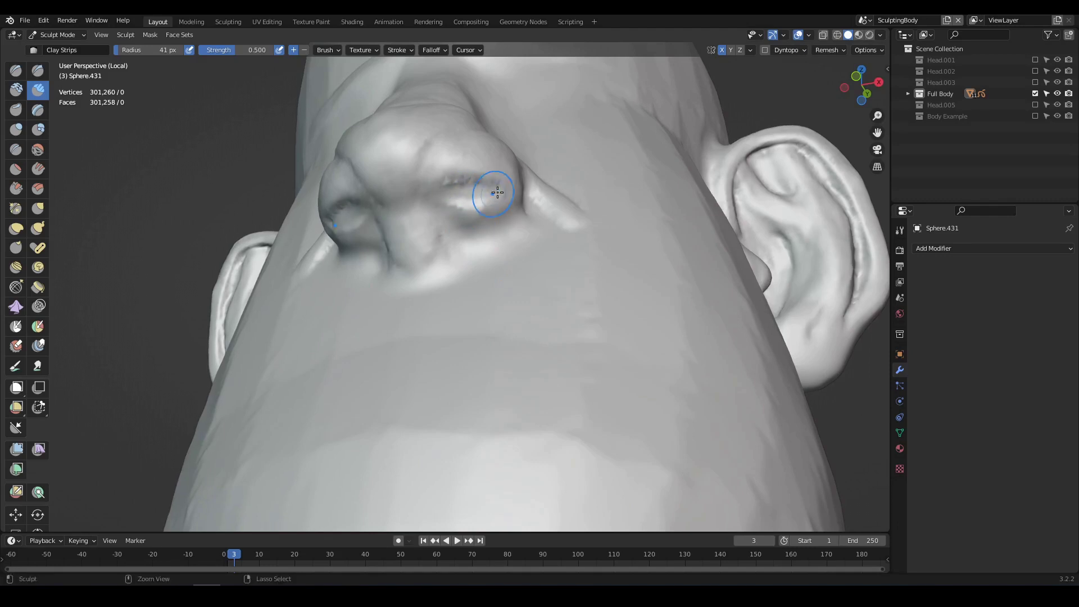
pyautogui.moveTo(478, 194)
pyautogui.mouseDown()
pyautogui.moveTo(451, 193)
pyautogui.moveTo(476, 199)
pyautogui.moveTo(511, 180)
pyautogui.moveTo(472, 167)
pyautogui.mouseUp()
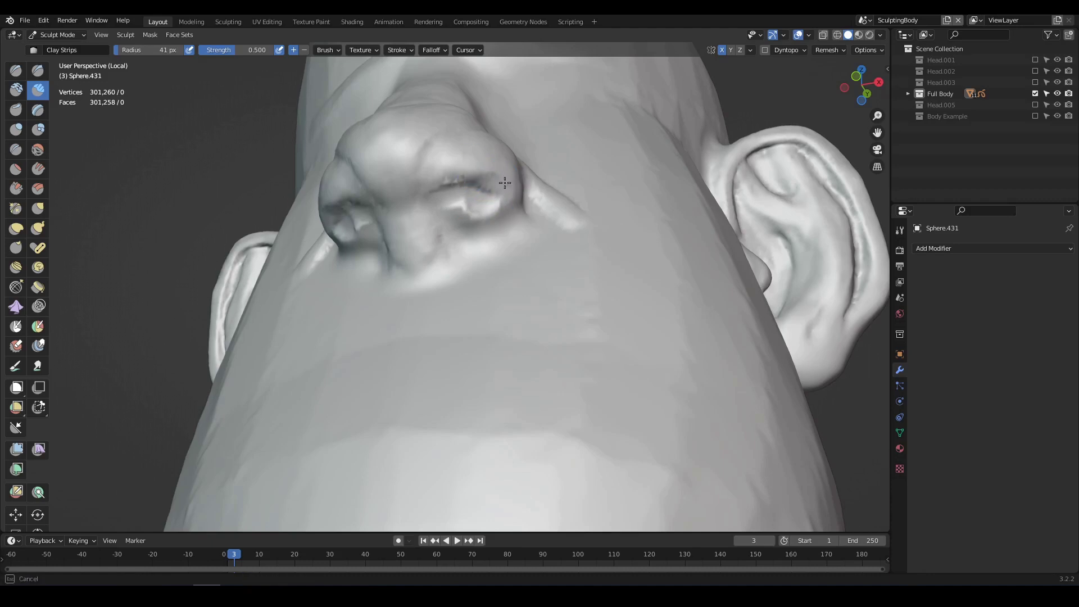
pyautogui.keyDown('ctrl'); pyautogui.moveTo(473, 168); pyautogui.dragTo(491, 178); pyautogui.keyUp('ctrl')
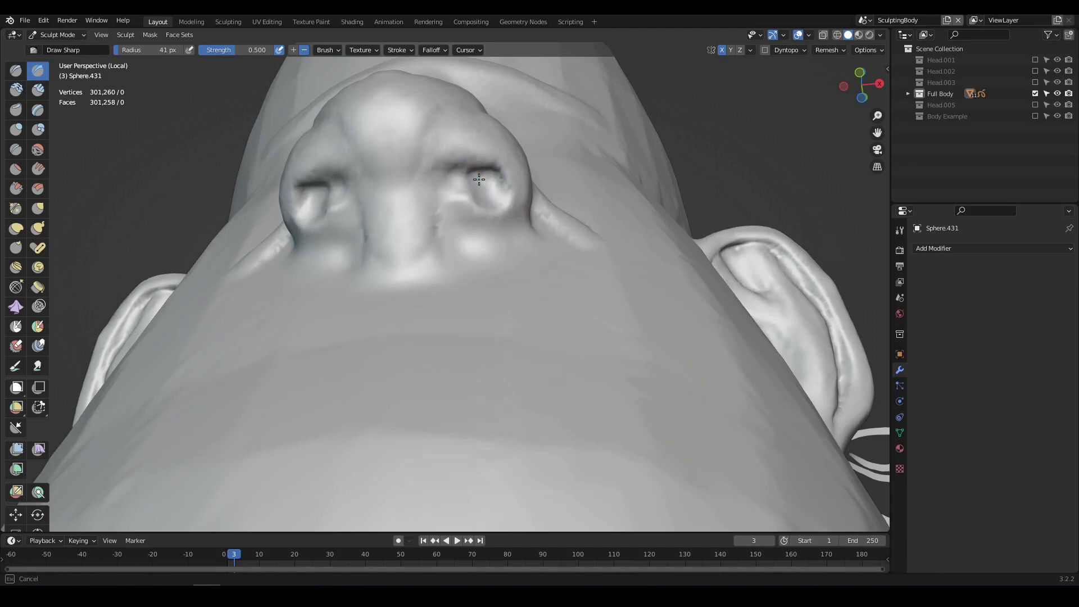
pyautogui.moveTo(494, 187); pyautogui.dragTo(497, 192)
pyautogui.moveTo(495, 181); pyautogui.dragTo(497, 192)
pyautogui.moveTo(497, 194)
pyautogui.mouseDown(button='middle')
pyautogui.moveTo(412, 288)
pyautogui.moveTo(417, 297)
pyautogui.mouseUp(button='middle')
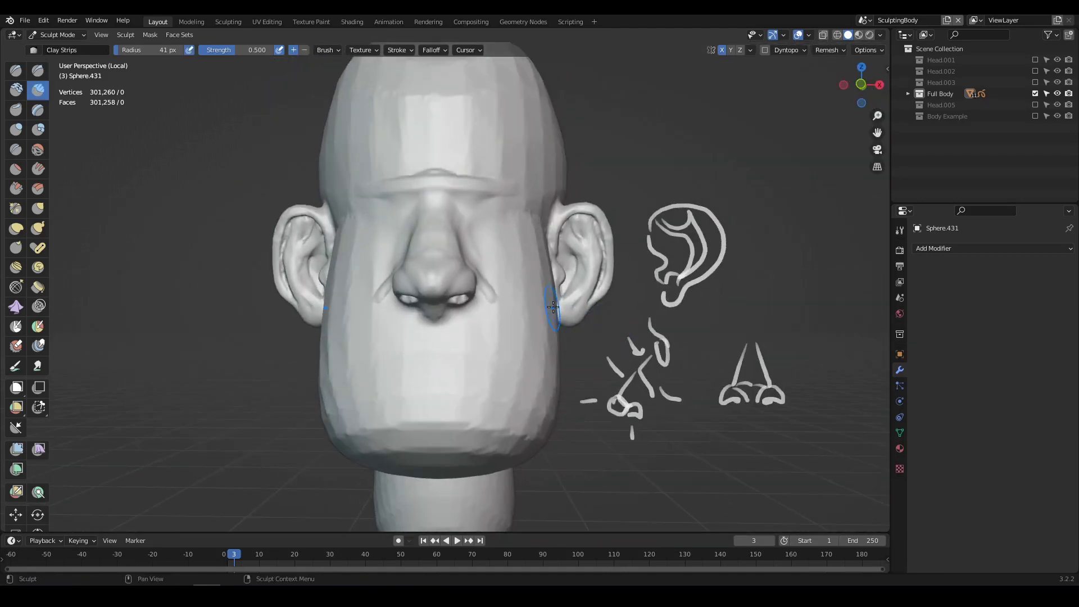
# - Adjust the ears' shape and their fit to the head with the Grab brush at 140 px radius
pyautogui.moveTo(560, 294); pyautogui.dragTo(579, 285, button='middle')
pyautogui.press('g')
pyautogui.moveTo(539, 219); pyautogui.dragTo(541, 221)
pyautogui.moveTo(520, 325); pyautogui.dragTo(510, 320)
pyautogui.moveTo(551, 260); pyautogui.dragTo(478, 288, button='middle')
pyautogui.moveTo(499, 264); pyautogui.dragTo(504, 265)
pyautogui.moveTo(534, 258)
pyautogui.mouseDown(button='middle')
pyautogui.moveTo(590, 326)
pyautogui.moveTo(542, 248)
pyautogui.mouseUp(button='middle')
pyautogui.moveTo(534, 284); pyautogui.dragTo(567, 209, button='middle')
pyautogui.scroll(-2, 562, 212)
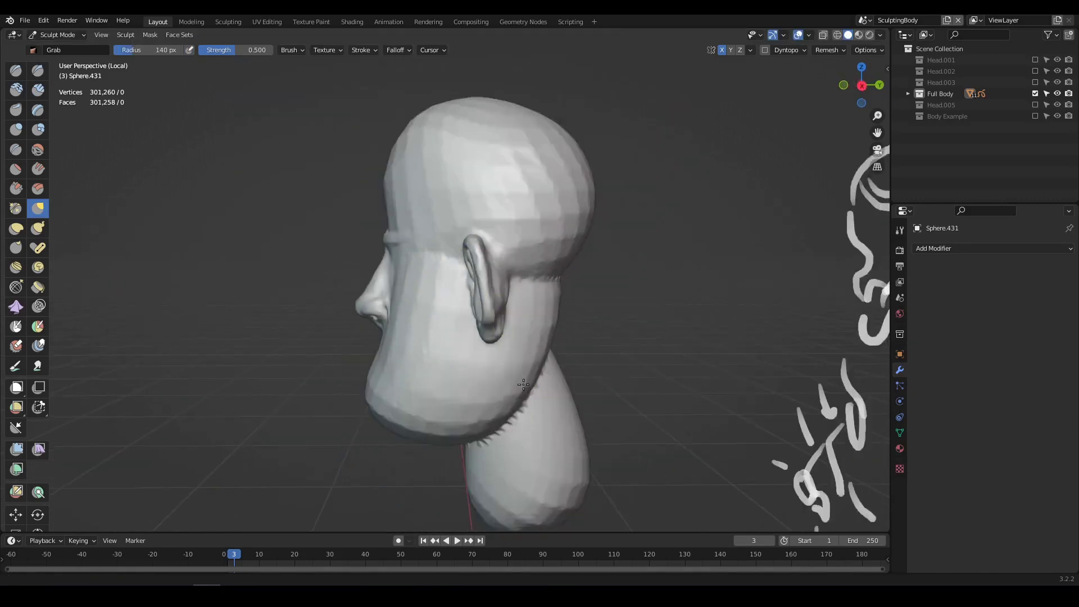
pyautogui.moveTo(471, 256); pyautogui.dragTo(475, 244, button='middle')
pyautogui.moveTo(477, 244); pyautogui.dragTo(477, 242)
# - Refine the outer contour and tilt of the ears with smaller Grab strokes, ending at 94 px radius
pyautogui.moveTo(480, 340)
pyautogui.mouseDown(button='middle')
pyautogui.moveTo(596, 337)
pyautogui.moveTo(531, 312)
pyautogui.moveTo(539, 262)
pyautogui.moveTo(495, 344)
pyautogui.moveTo(506, 358)
pyautogui.moveTo(475, 361)
pyautogui.moveTo(506, 264)
pyautogui.moveTo(458, 259)
pyautogui.moveTo(447, 301)
pyautogui.mouseUp(button='middle')
pyautogui.scroll(2, 596, 337)
pyautogui.press('f')
pyautogui.click(506, 295)
pyautogui.press('f')
pyautogui.scroll(3, 464, 272)
pyautogui.scroll(2, 465, 272)
pyautogui.press('f')
pyautogui.click(435, 306)
pyautogui.moveTo(438, 308); pyautogui.dragTo(434, 310)
pyautogui.moveTo(433, 310)
pyautogui.mouseDown(button='middle')
pyautogui.moveTo(444, 270)
pyautogui.moveTo(486, 276)
pyautogui.moveTo(485, 286)
pyautogui.moveTo(458, 270)
pyautogui.moveTo(478, 247)
pyautogui.mouseUp(button='middle')
pyautogui.scroll(-3, 479, 212)
pyautogui.moveTo(484, 270); pyautogui.dragTo(480, 271)
pyautogui.moveTo(483, 237); pyautogui.dragTo(452, 350, button='middle')
pyautogui.scroll(3, 452, 349)
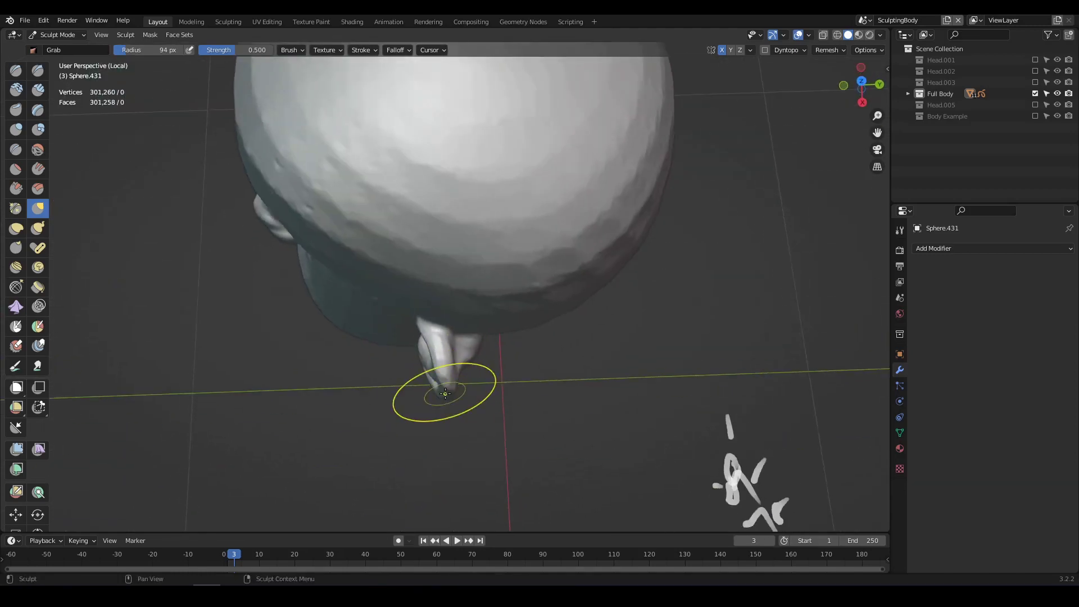
pyautogui.moveTo(443, 395)
pyautogui.mouseDown(button='middle')
pyautogui.moveTo(550, 268)
pyautogui.moveTo(530, 253)
pyautogui.moveTo(509, 304)
pyautogui.mouseUp(button='middle')
# - Cover the ears front and back with a face set using Draw Face Sets at 35 px radius, and isolate them
pyautogui.click(38, 326)
pyautogui.scroll(3, 504, 256)
pyautogui.moveTo(504, 248)
pyautogui.mouseDown(button='middle')
pyautogui.moveTo(482, 263)
pyautogui.moveTo(551, 276)
pyautogui.mouseUp(button='middle')
pyautogui.hotkey('shift', 'w')
pyautogui.click(509, 284)
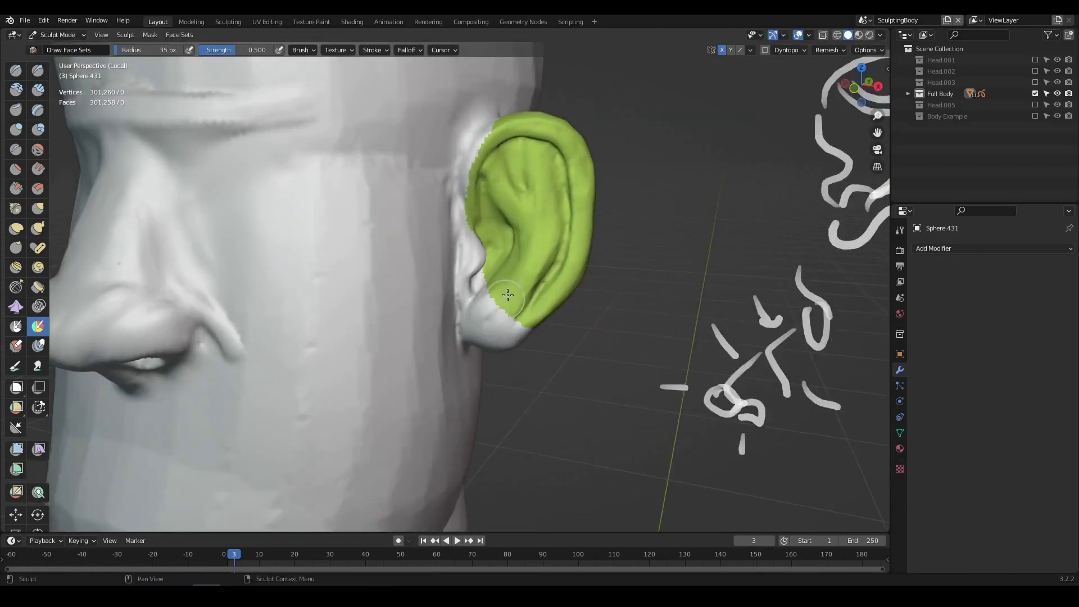
pyautogui.moveTo(528, 316); pyautogui.dragTo(467, 208, button='middle')
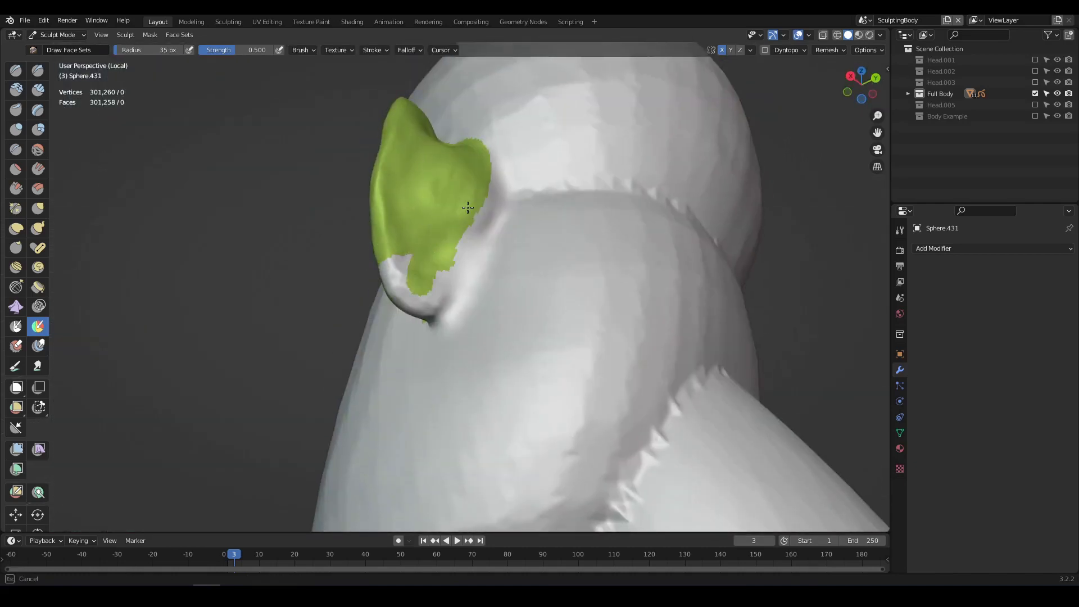
pyautogui.moveTo(457, 271); pyautogui.dragTo(443, 289)
pyautogui.moveTo(444, 289)
pyautogui.mouseDown(button='middle')
pyautogui.moveTo(473, 248)
pyautogui.moveTo(477, 277)
pyautogui.moveTo(426, 290)
pyautogui.moveTo(489, 248)
pyautogui.moveTo(506, 270)
pyautogui.moveTo(576, 306)
pyautogui.moveTo(501, 338)
pyautogui.mouseUp(button='middle')
pyautogui.press('h')
# - Rotate the isolated ears in top view about a pivot set on the ear, and unhide the rest of the head
pyautogui.moveTo(506, 284); pyautogui.dragTo(436, 324, button='middle')
pyautogui.scroll(-2, 42, 472)
pyautogui.click(40, 478)
pyautogui.keyDown('shift'); pyautogui.rightClick(472, 307); pyautogui.keyUp('shift')
pyautogui.press('KP_7')
pyautogui.moveTo(516, 378); pyautogui.dragTo(525, 370)
pyautogui.moveTo(527, 369); pyautogui.dragTo(484, 292, button='middle')
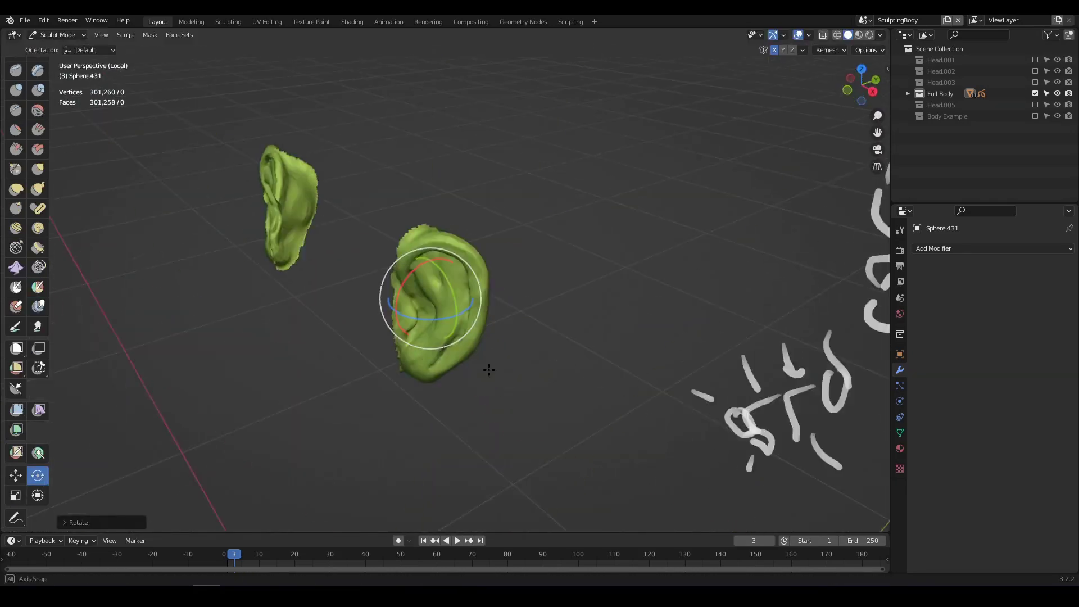
pyautogui.press('h')
pyautogui.moveTo(494, 388)
pyautogui.mouseDown(button='middle')
pyautogui.moveTo(509, 407)
pyautogui.moveTo(518, 389)
pyautogui.mouseUp(button='middle')
# - Return to the Grease Pencil diagrams in front view and sketch a wedge-shaped nose with nostril wings and a mouth line below
pyautogui.click(16, 70)
pyautogui.moveTo(410, 316); pyautogui.dragTo(492, 306, button='middle')
pyautogui.scroll(-2, 495, 315)
pyautogui.moveTo(503, 374)
pyautogui.mouseDown(button='middle')
pyautogui.moveTo(383, 390)
pyautogui.moveTo(520, 392)
pyautogui.moveTo(484, 361)
pyautogui.mouseUp(button='middle')
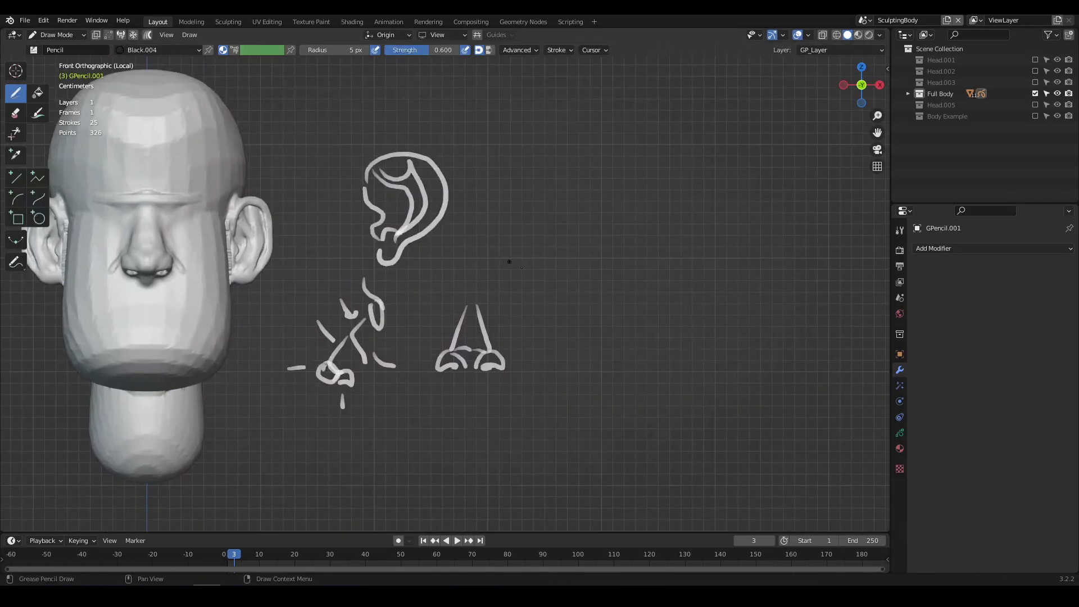
pyautogui.moveTo(510, 288)
pyautogui.keyDown('shift'); pyautogui.mouseDown(button='middle')
pyautogui.moveTo(478, 277)
pyautogui.moveTo(501, 266)
pyautogui.moveTo(459, 302)
pyautogui.mouseUp(button='middle'); pyautogui.keyUp('shift')
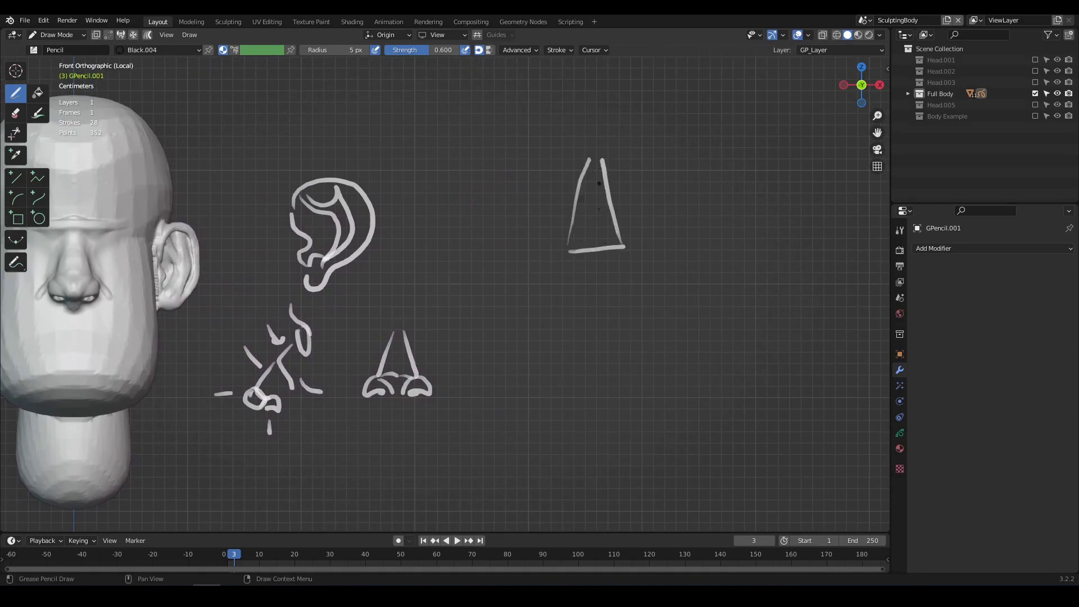
pyautogui.keyDown('shift'); pyautogui.moveTo(553, 310); pyautogui.dragTo(562, 268, button='middle'); pyautogui.keyUp('shift')
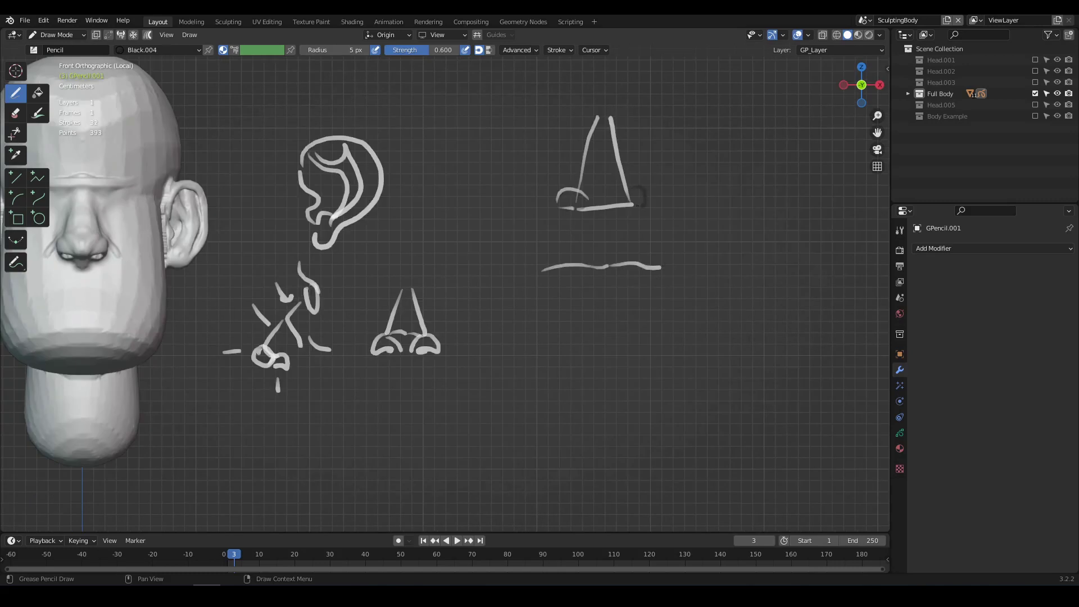
# - Add the curved muzzle sides, upper and lower lips, round chin and slanted jaw lines to the front-view mouth diagram
pyautogui.moveTo(533, 225); pyautogui.dragTo(520, 295)
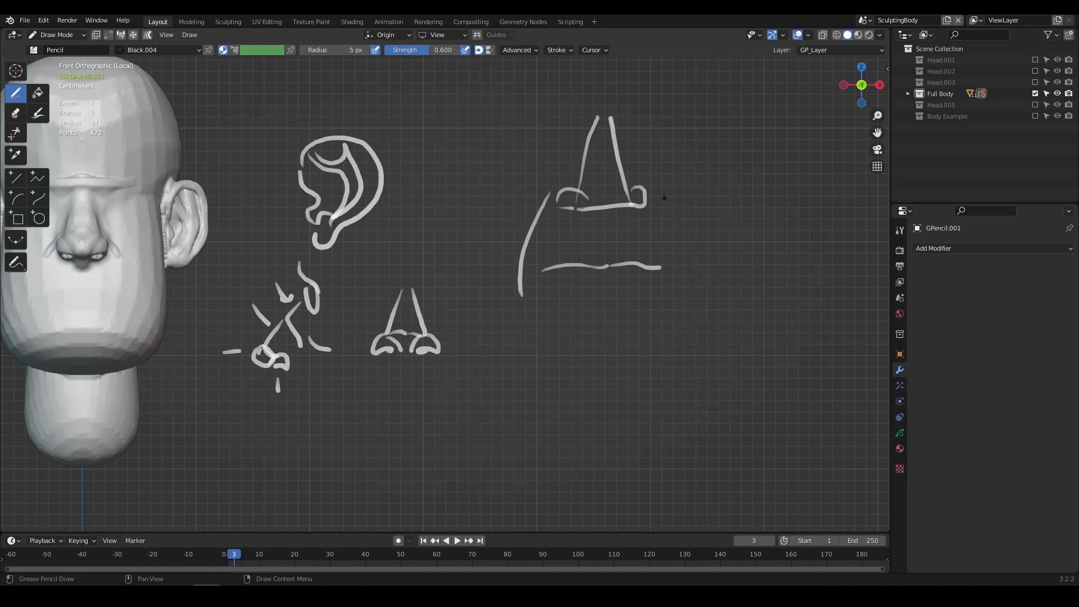
pyautogui.moveTo(658, 188); pyautogui.dragTo(675, 291)
pyautogui.moveTo(553, 260); pyautogui.dragTo(597, 247)
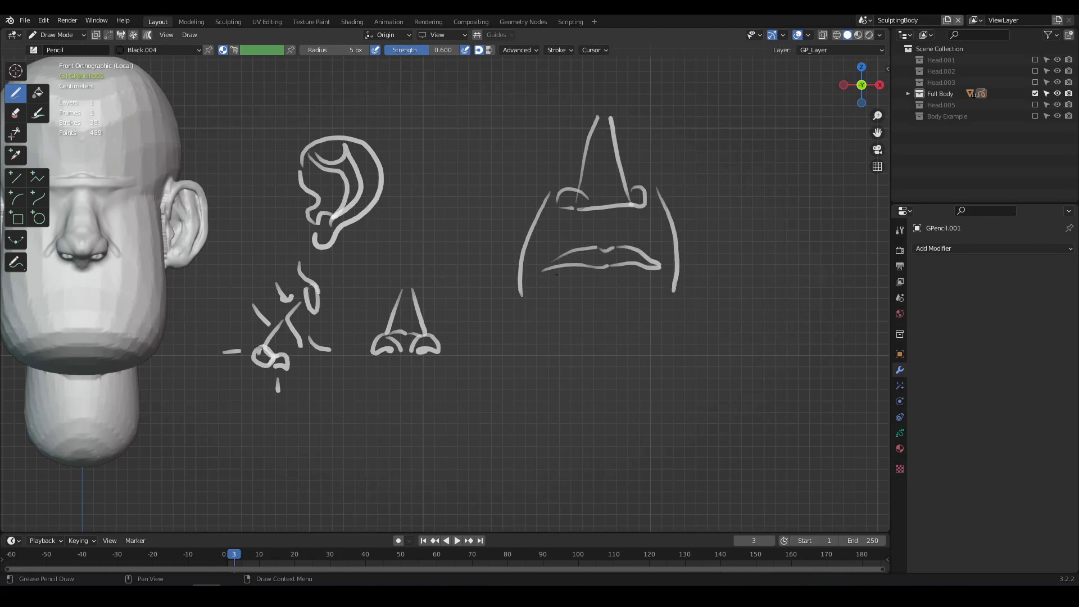
pyautogui.moveTo(628, 282); pyautogui.dragTo(659, 279)
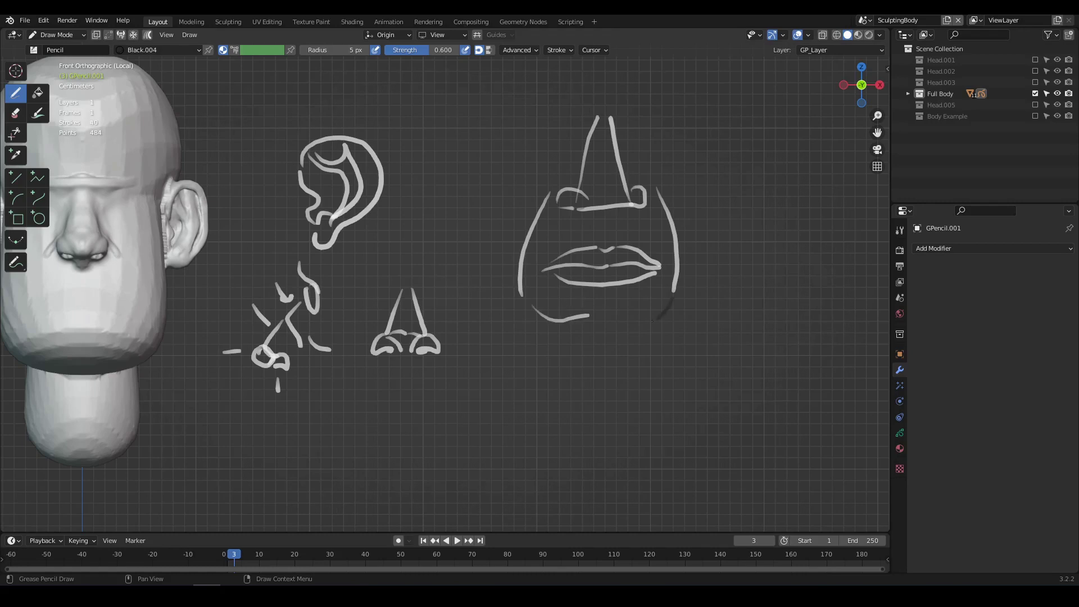
pyautogui.moveTo(608, 369); pyautogui.dragTo(573, 322)
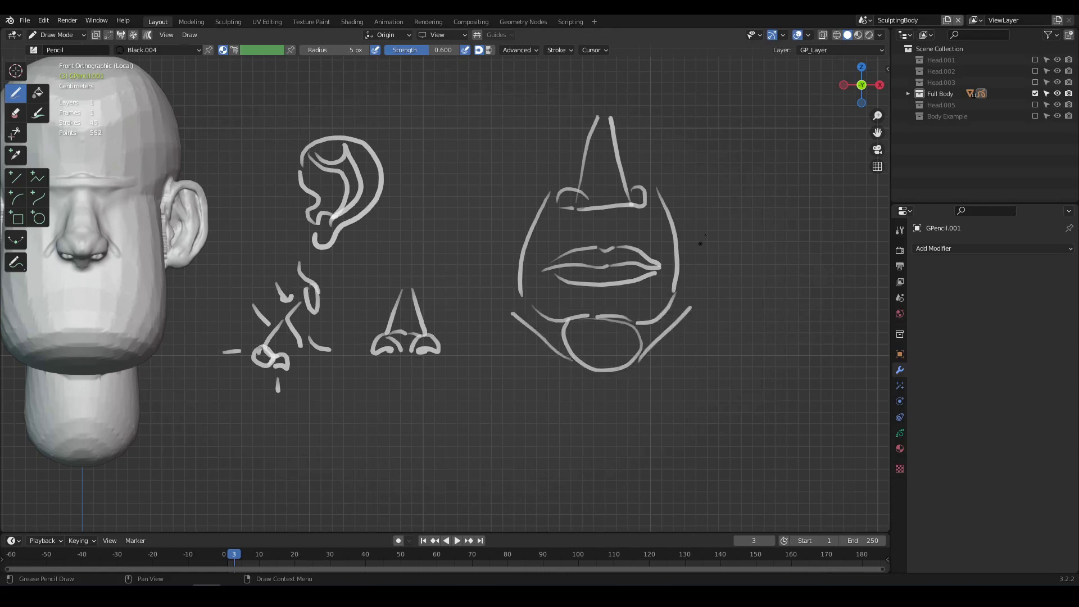
# - Add the philtrum to the front-view mouth diagram and sketch a side profile of the nose, lips and chin beside it
pyautogui.click(701, 243)
pyautogui.keyDown('shift'); pyautogui.moveTo(602, 235); pyautogui.dragTo(571, 248, button='middle'); pyautogui.keyUp('shift')
pyautogui.moveTo(583, 237); pyautogui.dragTo(581, 243)
pyautogui.keyDown('shift'); pyautogui.moveTo(675, 225); pyautogui.dragTo(464, 204, button='middle'); pyautogui.keyUp('shift')
pyautogui.moveTo(562, 187); pyautogui.dragTo(599, 185)
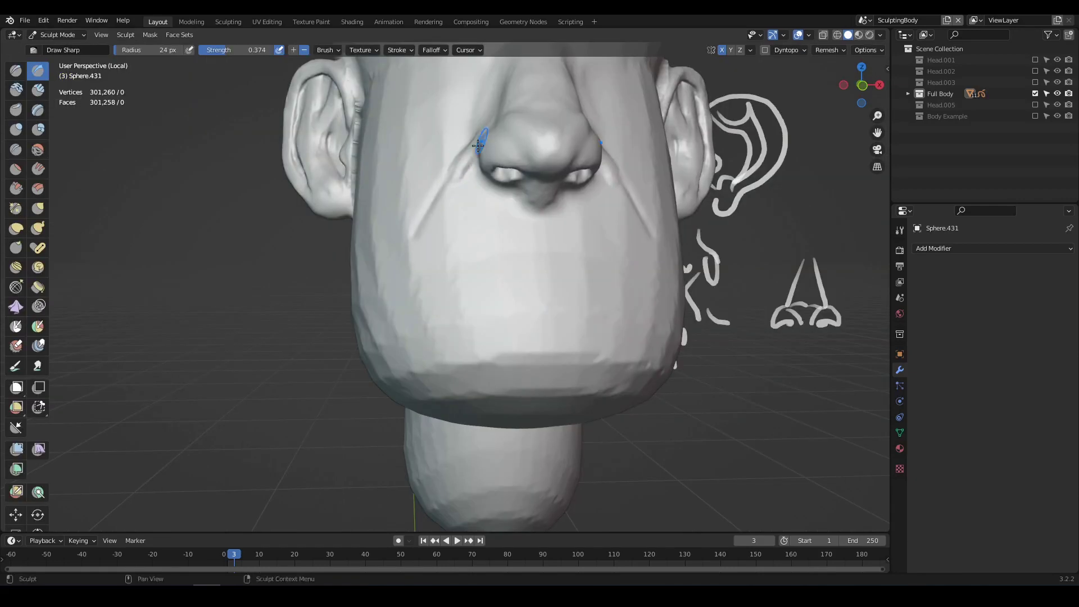
# - Try to carve the muzzle outline from the nose wings down to a chin crease with Draw Sharp at 24 px radius
pyautogui.moveTo(495, 144)
pyautogui.mouseDown()
pyautogui.moveTo(441, 258)
pyautogui.moveTo(499, 319)
pyautogui.mouseUp()
pyautogui.moveTo(499, 319); pyautogui.dragTo(584, 316)
pyautogui.moveTo(445, 291); pyautogui.dragTo(569, 313)
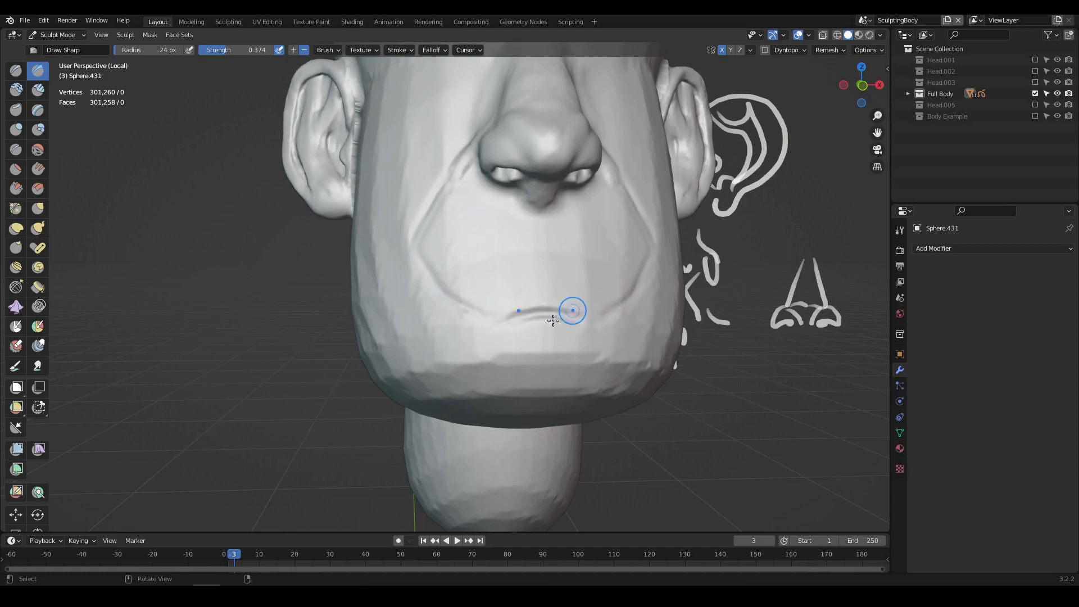
pyautogui.scroll(-2, 552, 320)
# - Carve a mouth line and redraw the laugh lines and chin crease lower on the face with Draw Sharp at 24 px radius
pyautogui.moveTo(551, 320)
pyautogui.mouseDown(button='middle')
pyautogui.moveTo(525, 305)
pyautogui.moveTo(529, 270)
pyautogui.moveTo(506, 229)
pyautogui.mouseUp(button='middle')
pyautogui.moveTo(506, 228); pyautogui.dragTo(532, 223)
pyautogui.moveTo(588, 237)
pyautogui.mouseDown(button='middle')
pyautogui.moveTo(552, 282)
pyautogui.moveTo(499, 219)
pyautogui.mouseUp(button='middle')
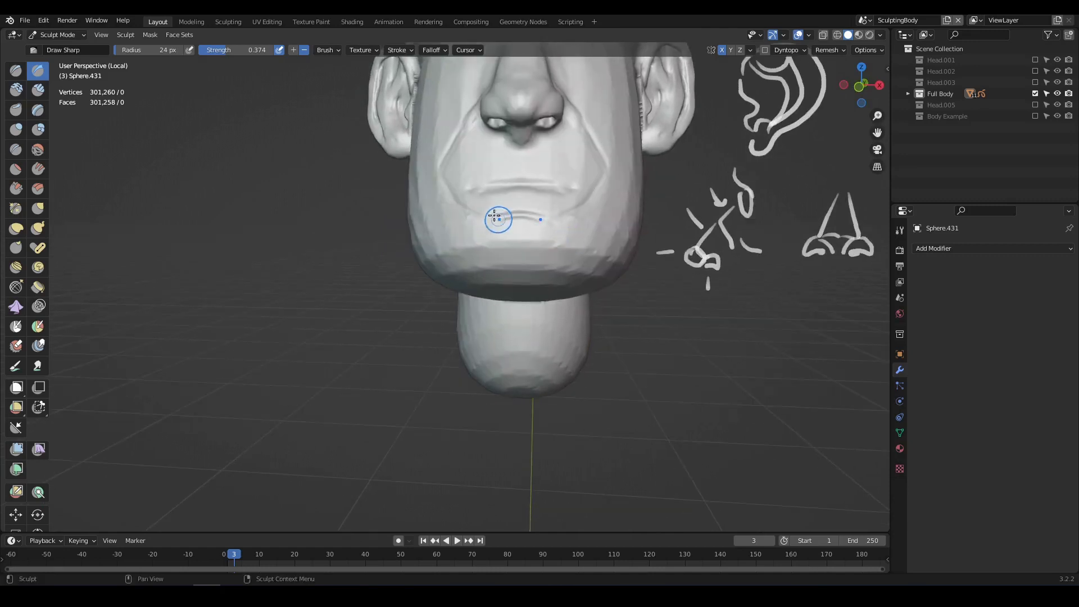
pyautogui.hotkey('ctrl', 'z')
pyautogui.moveTo(581, 127); pyautogui.dragTo(608, 192)
pyautogui.moveTo(577, 216)
pyautogui.mouseDown(button='middle')
pyautogui.moveTo(579, 205)
pyautogui.moveTo(561, 266)
pyautogui.moveTo(566, 221)
pyautogui.mouseUp(button='middle')
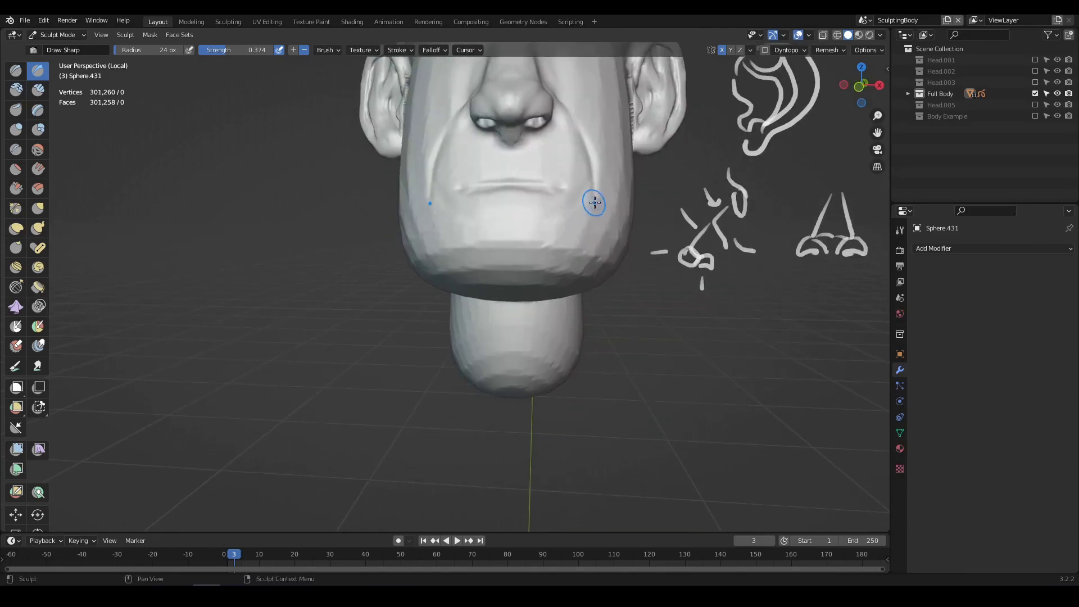
pyautogui.moveTo(595, 203); pyautogui.dragTo(514, 242)
pyautogui.moveTo(514, 241)
pyautogui.mouseDown(button='middle')
pyautogui.moveTo(535, 270)
pyautogui.moveTo(525, 277)
pyautogui.moveTo(460, 260)
pyautogui.moveTo(521, 258)
pyautogui.mouseUp(button='middle')
# - Build up the muzzle volume between the nose and chin crease with Clay Strips at 64 px radius
pyautogui.press('c')
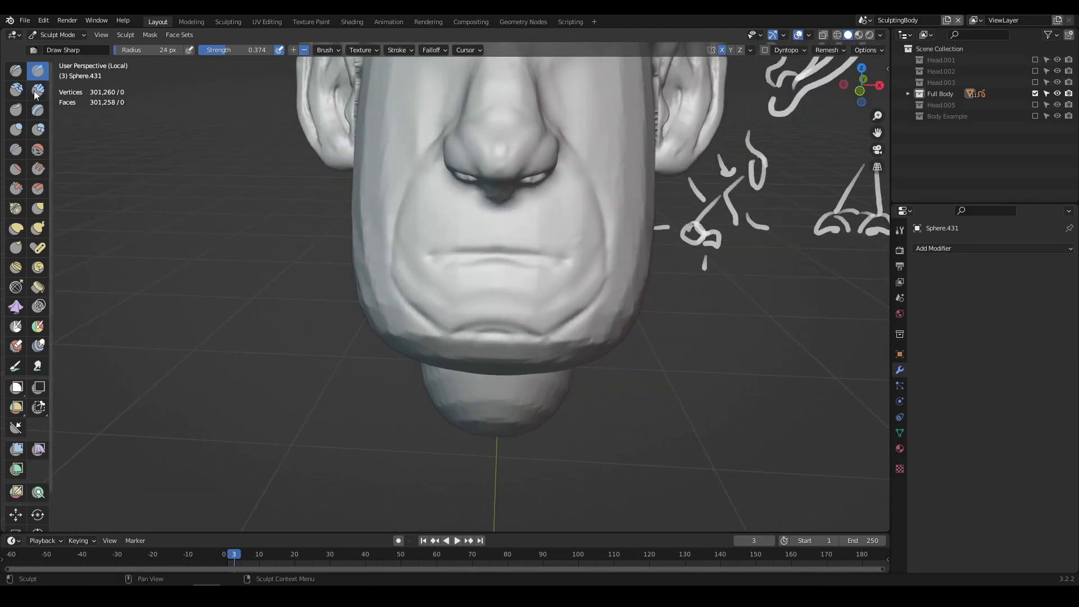
pyautogui.press('f')
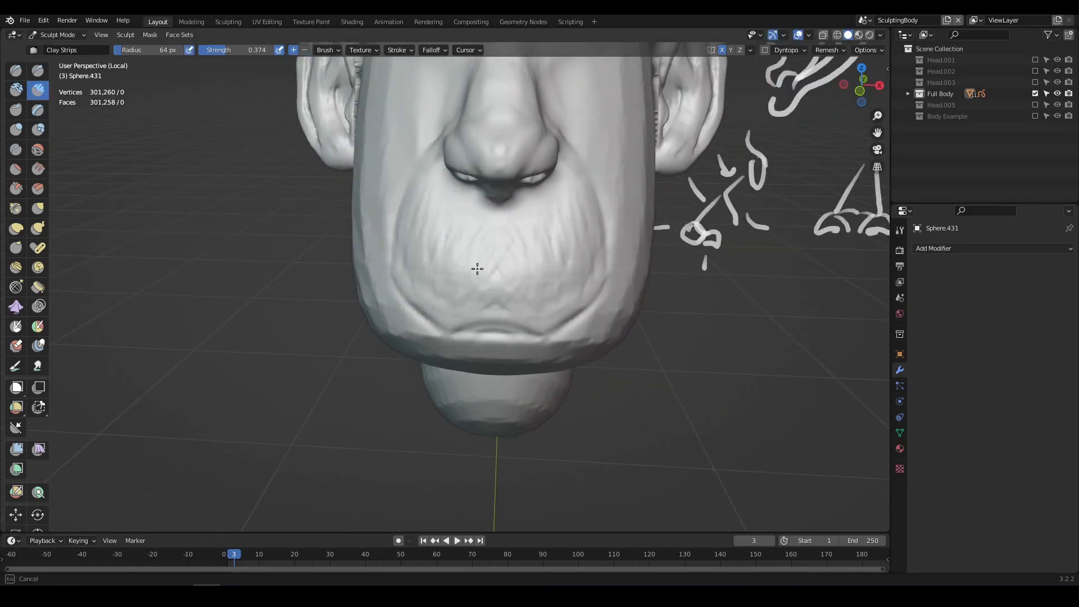
pyautogui.moveTo(477, 269); pyautogui.dragTo(409, 231, button='middle')
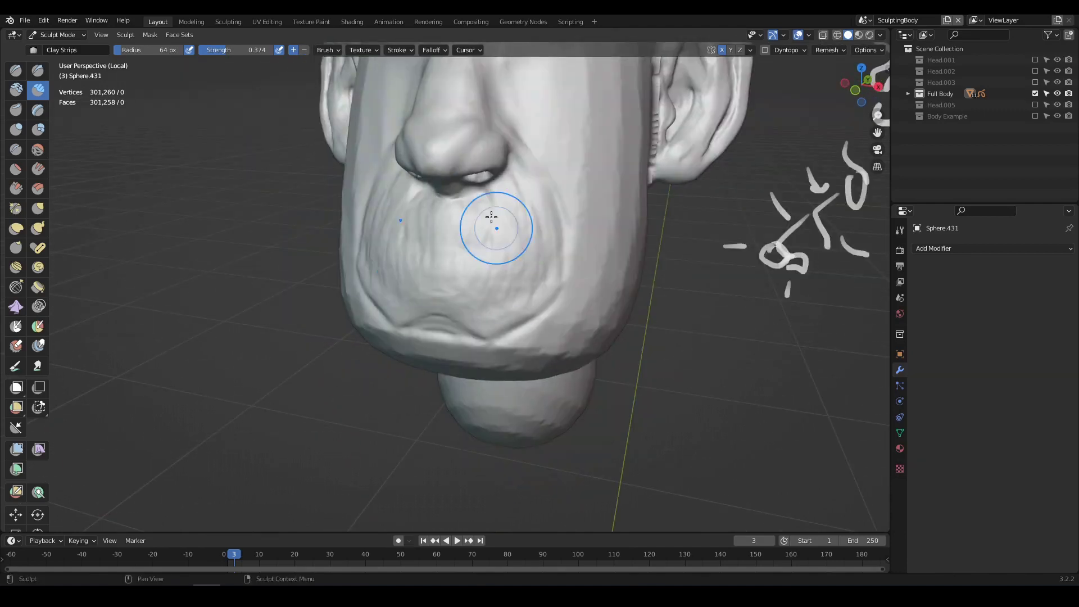
pyautogui.moveTo(491, 217); pyautogui.dragTo(717, 350, button='middle')
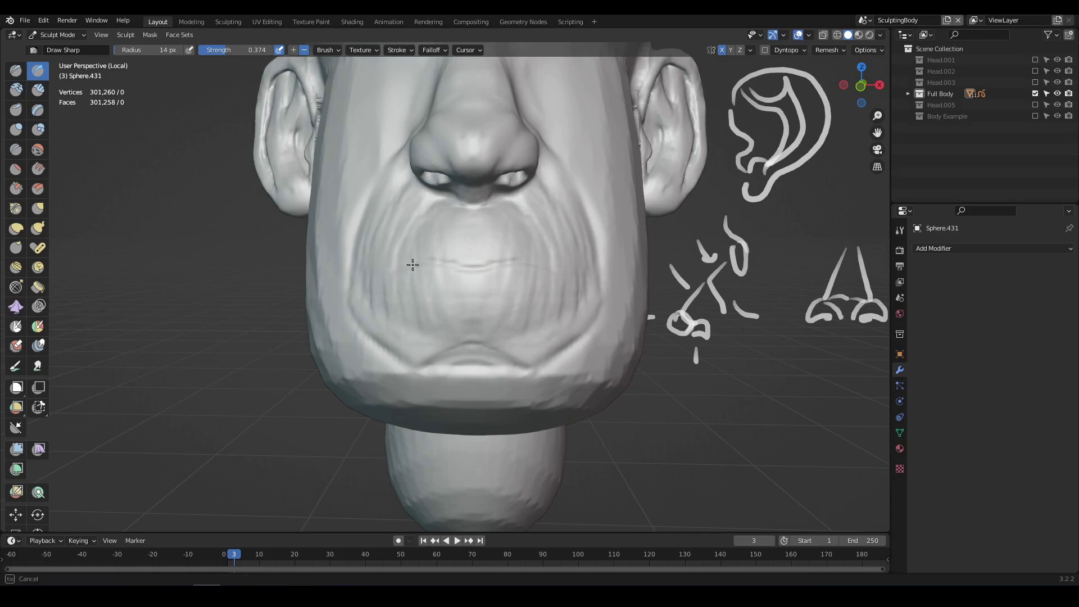
# - Carve the mouth line across the raised muzzle with Draw Sharp at 14 px radius
pyautogui.moveTo(586, 275)
pyautogui.mouseDown(button='middle')
pyautogui.moveTo(398, 323)
pyautogui.moveTo(691, 315)
pyautogui.moveTo(520, 308)
pyautogui.moveTo(573, 292)
pyautogui.moveTo(527, 292)
pyautogui.mouseUp(button='middle')
pyautogui.scroll(-4, 519, 308)
pyautogui.scroll(2, 518, 309)
pyautogui.scroll(3, 519, 308)
pyautogui.scroll(1, 528, 292)
# - Build the upper lip above the mouth line with Clay Strips at 40 px radius and 0.606 strength
pyautogui.click(38, 90)
pyautogui.moveTo(236, 50); pyautogui.dragTo(241, 50)
pyautogui.moveTo(414, 276)
pyautogui.mouseDown()
pyautogui.moveTo(400, 277)
pyautogui.moveTo(412, 272)
pyautogui.mouseUp()
pyautogui.moveTo(411, 272); pyautogui.dragTo(441, 274, button='middle')
pyautogui.moveTo(444, 275); pyautogui.dragTo(414, 267)
pyautogui.moveTo(413, 267); pyautogui.dragTo(480, 281, button='middle')
pyautogui.moveTo(479, 281); pyautogui.dragTo(548, 281)
pyautogui.moveTo(551, 284)
pyautogui.mouseDown(button='middle')
pyautogui.moveTo(519, 320)
pyautogui.moveTo(441, 289)
pyautogui.moveTo(463, 315)
pyautogui.moveTo(402, 316)
pyautogui.moveTo(613, 281)
pyautogui.mouseUp(button='middle')
pyautogui.moveTo(491, 263); pyautogui.dragTo(509, 287)
pyautogui.moveTo(590, 272)
pyautogui.mouseDown(button='middle')
pyautogui.moveTo(498, 298)
pyautogui.moveTo(473, 255)
pyautogui.moveTo(491, 260)
pyautogui.moveTo(494, 308)
pyautogui.moveTo(521, 291)
pyautogui.moveTo(511, 247)
pyautogui.moveTo(434, 274)
pyautogui.mouseUp(button='middle')
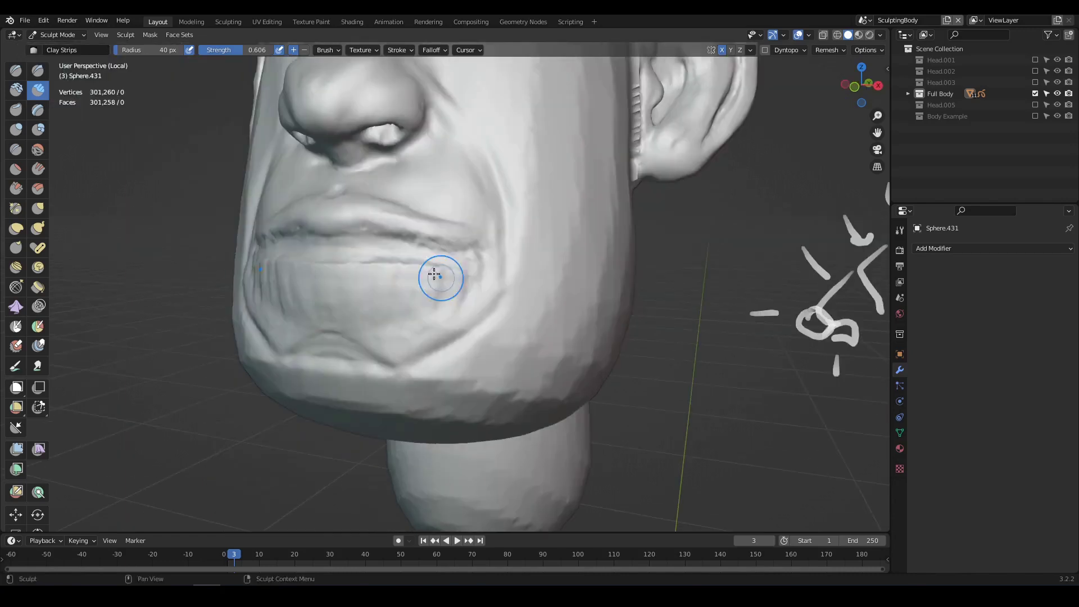
# - Flatten the surface around the upper lip with the Scrape brush
pyautogui.moveTo(364, 274); pyautogui.dragTo(510, 313, button='middle')
pyautogui.scroll(3, 511, 313)
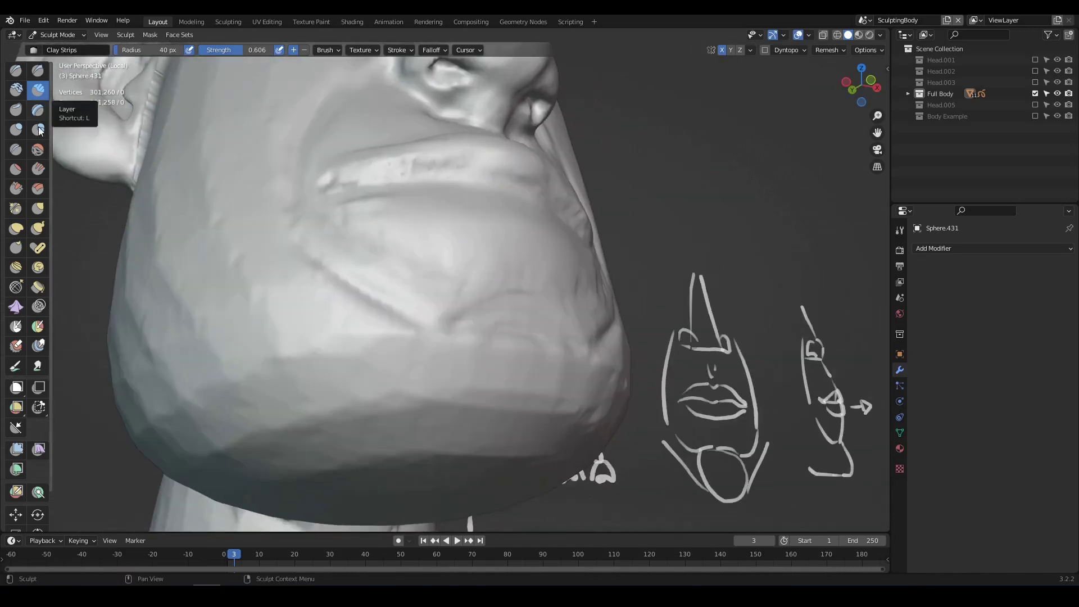
pyautogui.click(16, 188)
pyautogui.moveTo(514, 170); pyautogui.dragTo(522, 173)
pyautogui.moveTo(525, 191)
pyautogui.mouseDown(button='middle')
pyautogui.moveTo(450, 244)
pyautogui.moveTo(532, 236)
pyautogui.moveTo(484, 268)
pyautogui.mouseUp(button='middle')
# - Build the lower lip and the area beneath it with Clay Strips at 40 px radius
pyautogui.press('c')
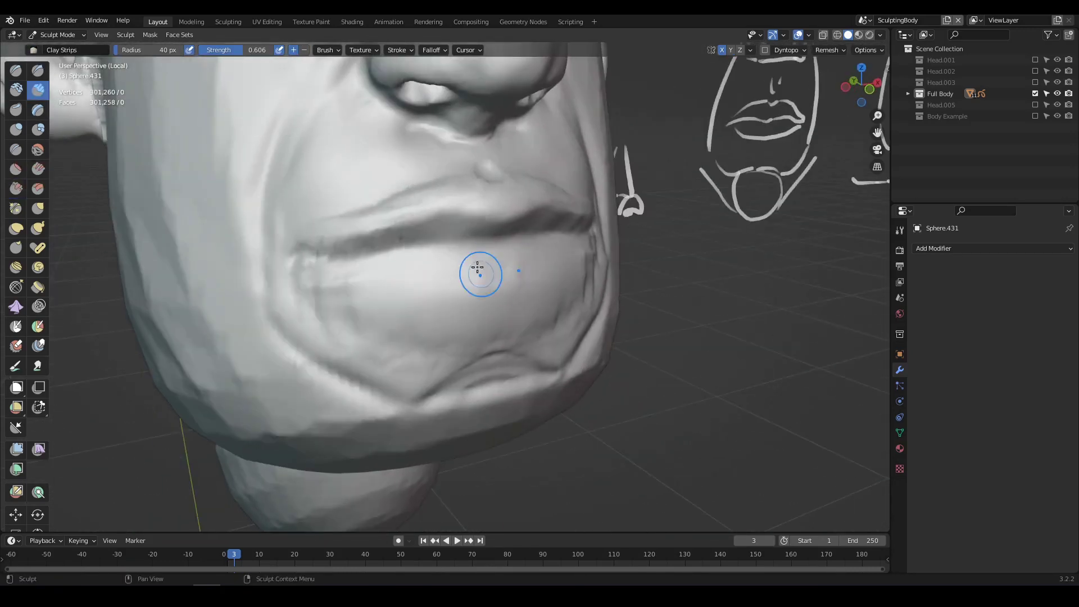
pyautogui.moveTo(292, 250)
pyautogui.mouseDown(button='middle')
pyautogui.moveTo(525, 234)
pyautogui.moveTo(522, 219)
pyautogui.mouseUp(button='middle')
pyautogui.moveTo(460, 267)
pyautogui.mouseDown(button='middle')
pyautogui.moveTo(315, 253)
pyautogui.moveTo(415, 151)
pyautogui.moveTo(448, 190)
pyautogui.moveTo(453, 173)
pyautogui.moveTo(468, 239)
pyautogui.mouseUp(button='middle')
pyautogui.moveTo(335, 246)
pyautogui.mouseDown(button='middle')
pyautogui.moveTo(514, 284)
pyautogui.moveTo(386, 277)
pyautogui.moveTo(456, 242)
pyautogui.moveTo(685, 188)
pyautogui.moveTo(420, 248)
pyautogui.moveTo(499, 253)
pyautogui.moveTo(647, 236)
pyautogui.moveTo(518, 181)
pyautogui.moveTo(350, 248)
pyautogui.moveTo(463, 236)
pyautogui.moveTo(393, 234)
pyautogui.moveTo(434, 284)
pyautogui.moveTo(371, 268)
pyautogui.moveTo(338, 294)
pyautogui.moveTo(483, 304)
pyautogui.mouseUp(button='middle')
pyautogui.scroll(4, 543, 263)
# - Reshape the lips and the curve of the mouth with the Grab brush at 111 px radius
pyautogui.press('g')
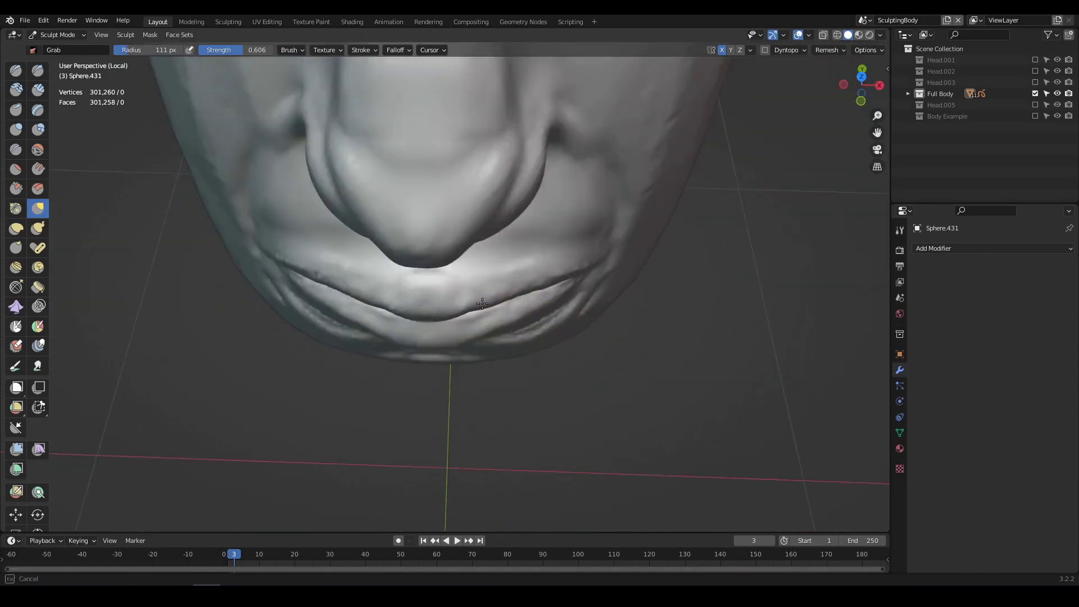
pyautogui.moveTo(378, 304); pyautogui.dragTo(402, 336, button='middle')
pyautogui.moveTo(614, 291); pyautogui.dragTo(630, 323, button='middle')
pyautogui.click(514, 260)
pyautogui.moveTo(523, 265)
pyautogui.mouseDown(button='middle')
pyautogui.moveTo(347, 289)
pyautogui.moveTo(157, 217)
pyautogui.mouseUp(button='middle')
pyautogui.press('g')
pyautogui.moveTo(359, 276)
pyautogui.mouseDown(button='middle')
pyautogui.moveTo(392, 260)
pyautogui.moveTo(354, 247)
pyautogui.mouseUp(button='middle')
pyautogui.moveTo(358, 236); pyautogui.dragTo(370, 232)
pyautogui.moveTo(360, 264)
pyautogui.mouseDown(button='middle')
pyautogui.moveTo(360, 283)
pyautogui.moveTo(419, 253)
pyautogui.moveTo(369, 248)
pyautogui.moveTo(607, 236)
pyautogui.moveTo(467, 280)
pyautogui.moveTo(523, 293)
pyautogui.mouseUp(button='middle')
# - Add volume to the lips with Clay Strips at 54 px radius
pyautogui.scroll(-5, 467, 279)
pyautogui.scroll(5, 468, 280)
pyautogui.click(37, 90)
pyautogui.press('f')
pyautogui.click(380, 272)
pyautogui.moveTo(383, 279); pyautogui.dragTo(385, 294, button='middle')
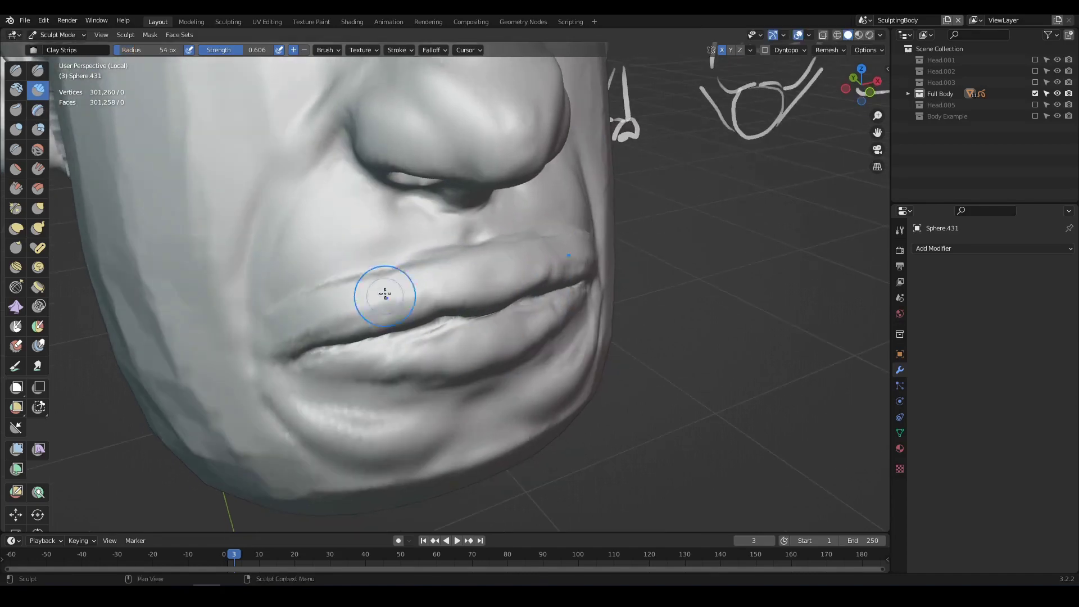
pyautogui.moveTo(426, 249)
pyautogui.mouseDown(button='middle')
pyautogui.moveTo(526, 290)
pyautogui.moveTo(433, 225)
pyautogui.moveTo(437, 251)
pyautogui.moveTo(562, 265)
pyautogui.moveTo(508, 283)
pyautogui.moveTo(435, 286)
pyautogui.mouseUp(button='middle')
# - Remesh the head and refine the upper lip's form with Clay Strips at 33 px radius
pyautogui.click(827, 50)
pyautogui.hotkey('ctrl', 'r')
pyautogui.press('c')
pyautogui.moveTo(526, 276)
pyautogui.mouseDown(button='middle')
pyautogui.moveTo(483, 279)
pyautogui.moveTo(556, 281)
pyautogui.moveTo(419, 298)
pyautogui.moveTo(427, 241)
pyautogui.moveTo(516, 227)
pyautogui.mouseUp(button='middle')
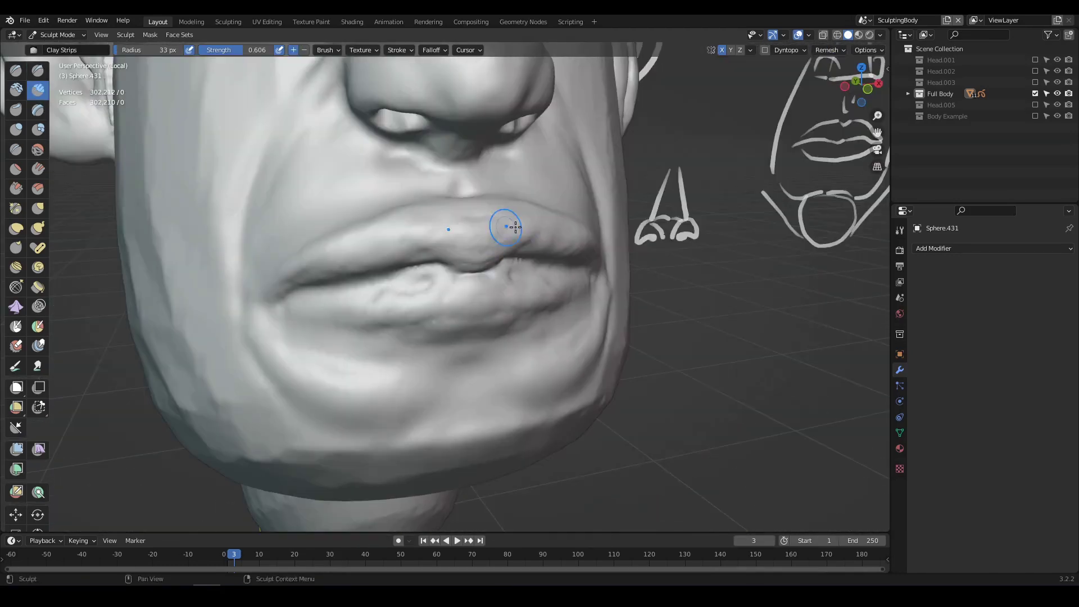
# - Even out the surface of the upper and lower lips with short Clay Strips strokes at 33 px radius
pyautogui.moveTo(497, 299); pyautogui.dragTo(506, 295)
pyautogui.moveTo(505, 295)
pyautogui.mouseDown(button='middle')
pyautogui.moveTo(545, 313)
pyautogui.moveTo(487, 344)
pyautogui.moveTo(492, 267)
pyautogui.mouseUp(button='middle')
pyautogui.scroll(-3, 544, 313)
pyautogui.scroll(4, 492, 268)
pyautogui.press('x')
pyautogui.moveTo(374, 272); pyautogui.dragTo(382, 276)
# - Adjust the middle of the lips and the mouth line with the Grab brush at 62 px radius
pyautogui.moveTo(381, 276)
pyautogui.mouseDown(button='middle')
pyautogui.moveTo(499, 246)
pyautogui.moveTo(428, 255)
pyautogui.mouseUp(button='middle')
pyautogui.press('g')
pyautogui.press('f')
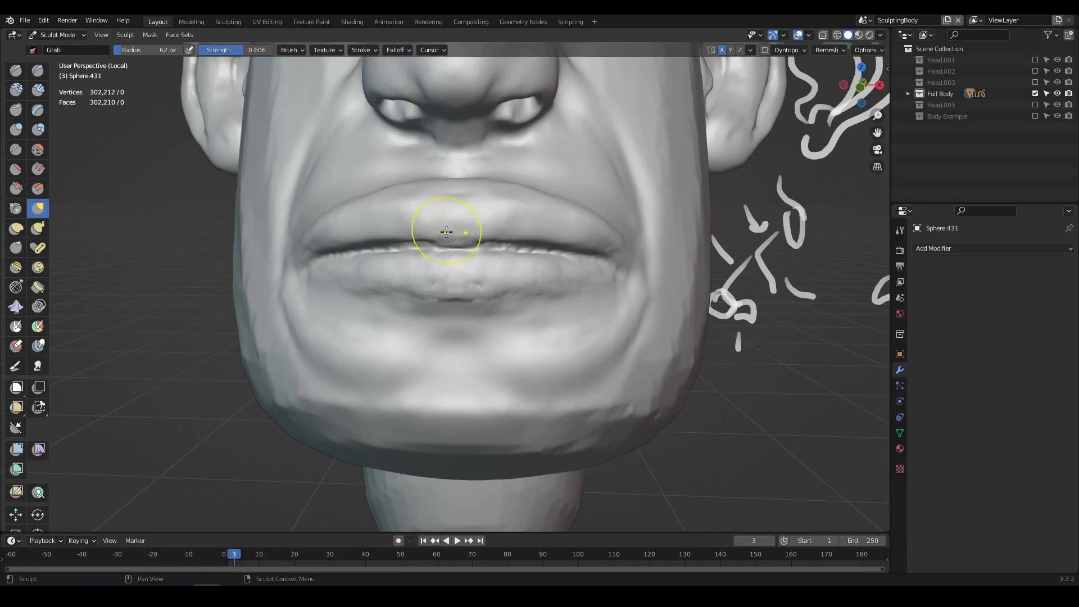
pyautogui.moveTo(541, 236)
pyautogui.mouseDown(button='middle')
pyautogui.moveTo(547, 354)
pyautogui.moveTo(547, 241)
pyautogui.moveTo(393, 214)
pyautogui.moveTo(429, 233)
pyautogui.moveTo(455, 212)
pyautogui.moveTo(457, 108)
pyautogui.moveTo(494, 214)
pyautogui.moveTo(562, 236)
pyautogui.moveTo(477, 270)
pyautogui.moveTo(591, 299)
pyautogui.mouseUp(button='middle')
# - Build up a rounded chin beneath the lower lip with Clay Strips at 35 px radius
pyautogui.press('c')
pyautogui.press('f')
pyautogui.scroll(2, 591, 299)
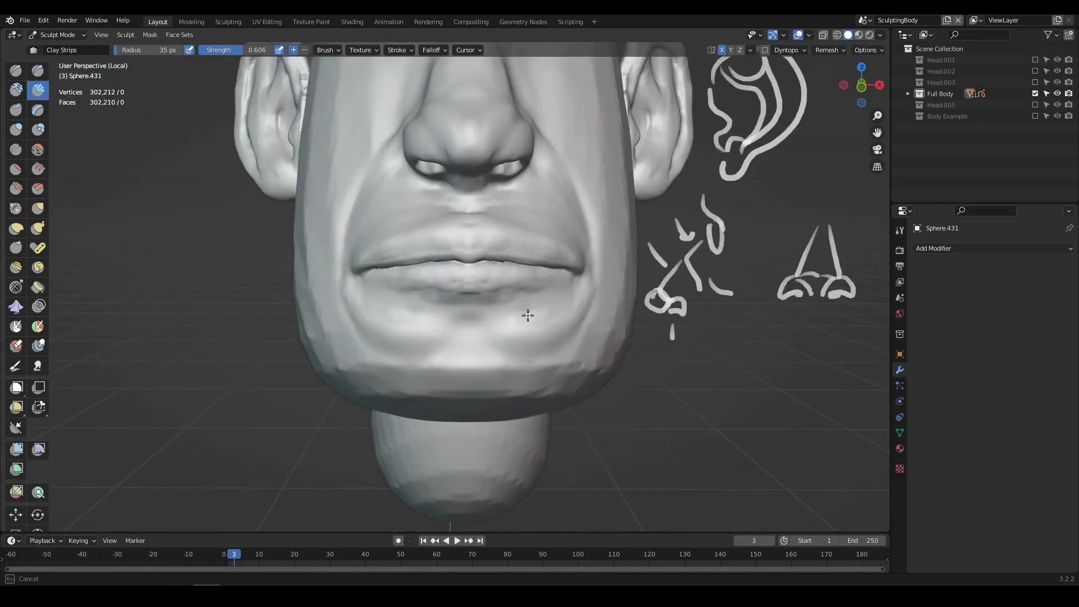
pyautogui.moveTo(525, 313); pyautogui.dragTo(457, 317, button='middle')
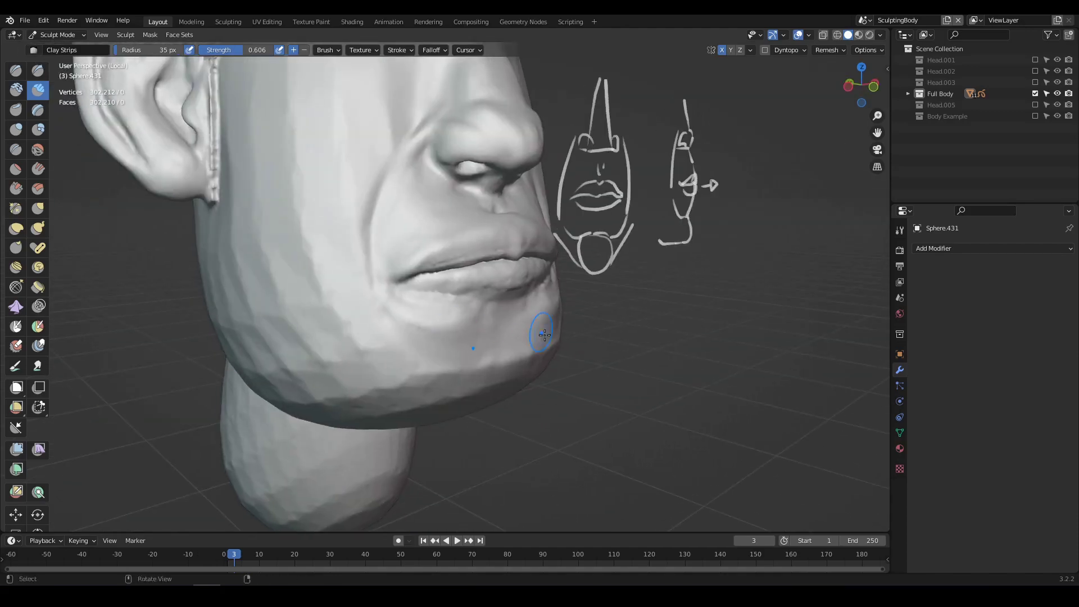
pyautogui.moveTo(545, 335); pyautogui.dragTo(463, 329, button='middle')
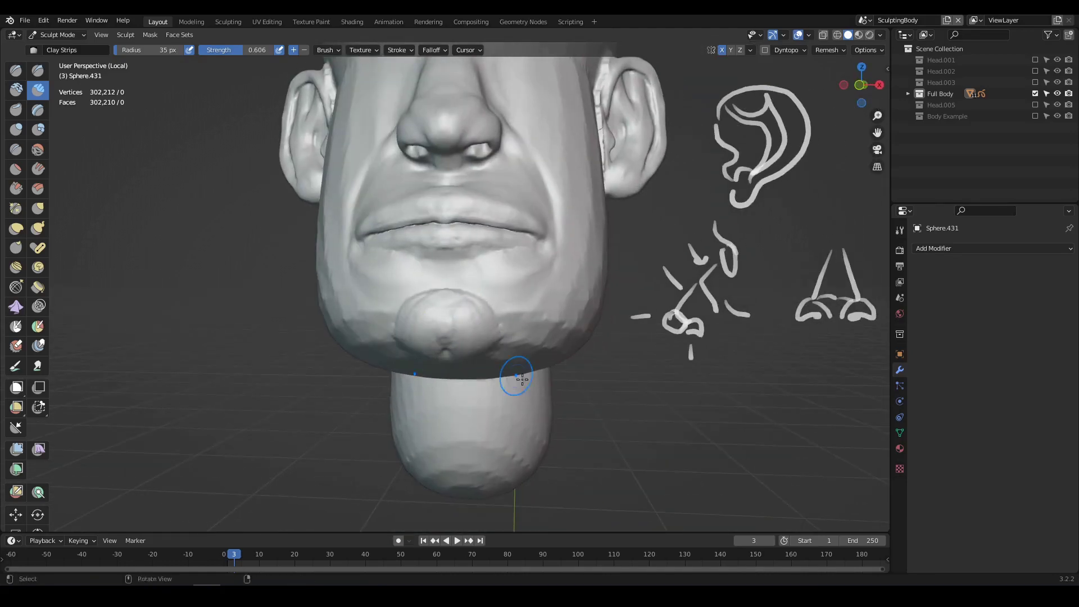
pyautogui.moveTo(522, 380)
pyautogui.mouseDown(button='middle')
pyautogui.moveTo(494, 371)
pyautogui.moveTo(454, 320)
pyautogui.moveTo(511, 305)
pyautogui.moveTo(495, 281)
pyautogui.moveTo(506, 271)
pyautogui.moveTo(493, 290)
pyautogui.moveTo(530, 285)
pyautogui.moveTo(386, 308)
pyautogui.moveTo(418, 332)
pyautogui.moveTo(518, 313)
pyautogui.moveTo(525, 260)
pyautogui.moveTo(517, 295)
pyautogui.moveTo(494, 144)
pyautogui.moveTo(457, 223)
pyautogui.moveTo(460, 260)
pyautogui.moveTo(422, 291)
pyautogui.moveTo(378, 299)
pyautogui.moveTo(448, 279)
pyautogui.moveTo(516, 349)
pyautogui.moveTo(478, 326)
pyautogui.moveTo(523, 234)
pyautogui.mouseUp(button='middle')
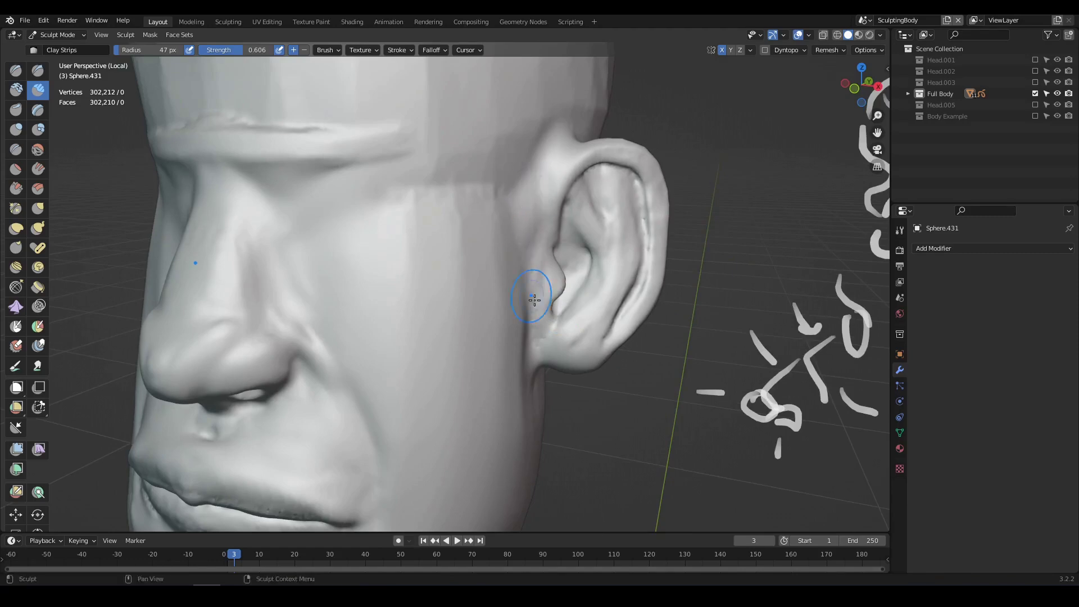
# - Fill out the temples and cheeks in front of the ears with Clay Strips at 47 px radius
pyautogui.moveTo(535, 300); pyautogui.dragTo(461, 322, button='middle')
pyautogui.moveTo(397, 297)
pyautogui.mouseDown(button='middle')
pyautogui.moveTo(470, 264)
pyautogui.moveTo(481, 337)
pyautogui.moveTo(551, 270)
pyautogui.moveTo(675, 205)
pyautogui.mouseUp(button='middle')
pyautogui.scroll(-2, 601, 242)
pyautogui.moveTo(591, 181); pyautogui.dragTo(559, 232)
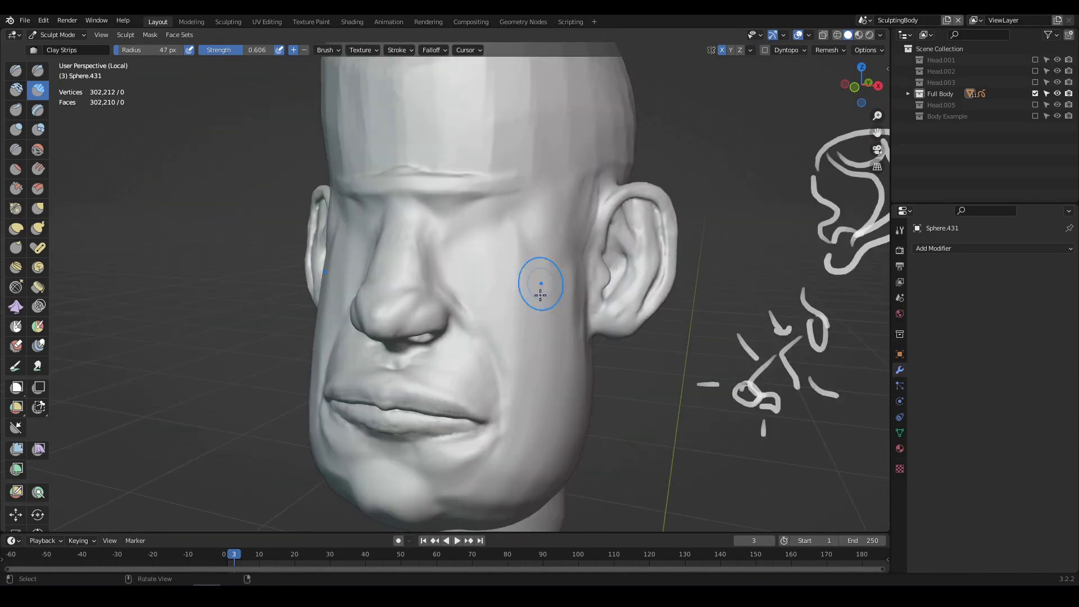
pyautogui.scroll(-4, 540, 295)
pyautogui.moveTo(537, 331); pyautogui.dragTo(503, 298, button='middle')
pyautogui.moveTo(504, 299); pyautogui.dragTo(492, 315)
pyautogui.moveTo(500, 306); pyautogui.dragTo(516, 289, button='middle')
pyautogui.moveTo(515, 289); pyautogui.dragTo(506, 306)
# - Blend the sides of the head around the ears and rear jaw with Clay Strips, enlarging the radius to 52 px
pyautogui.scroll(3, 535, 275)
pyautogui.moveTo(535, 275)
pyautogui.mouseDown(button='middle')
pyautogui.moveTo(514, 322)
pyautogui.moveTo(429, 313)
pyautogui.moveTo(414, 289)
pyautogui.moveTo(499, 311)
pyautogui.moveTo(551, 265)
pyautogui.moveTo(381, 272)
pyautogui.moveTo(430, 271)
pyautogui.mouseUp(button='middle')
pyautogui.scroll(3, 381, 272)
pyautogui.moveTo(440, 218); pyautogui.dragTo(427, 174)
pyautogui.moveTo(427, 174); pyautogui.dragTo(430, 196, button='middle')
pyautogui.moveTo(394, 175)
pyautogui.mouseDown()
pyautogui.moveTo(360, 248)
pyautogui.moveTo(422, 248)
pyautogui.mouseUp()
pyautogui.moveTo(422, 248); pyautogui.dragTo(521, 197, button='middle')
pyautogui.scroll(4, 521, 198)
pyautogui.moveTo(520, 197)
pyautogui.mouseDown()
pyautogui.moveTo(528, 228)
pyautogui.moveTo(369, 180)
pyautogui.moveTo(402, 214)
pyautogui.mouseUp()
pyautogui.press('f')
pyautogui.click(360, 176)
pyautogui.scroll(-5, 375, 219)
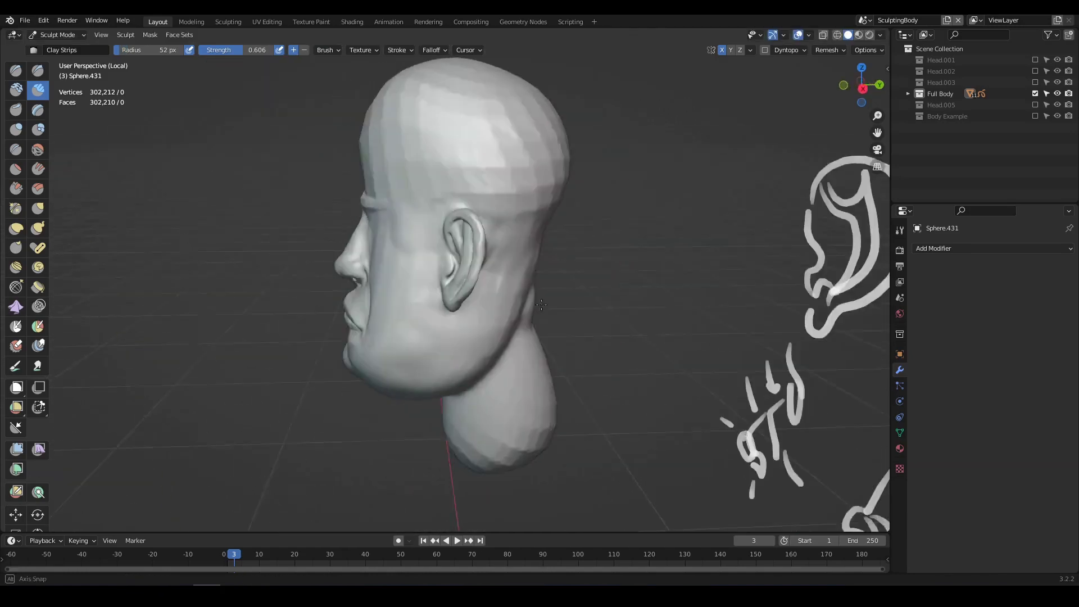
pyautogui.moveTo(375, 219); pyautogui.dragTo(533, 218, button='middle')
# - Draw Grease Pencil eye-socket outlines with eyeball circles above the nose diagram, adding eyelids and an iris to one eye
pyautogui.scroll(2, 533, 218)
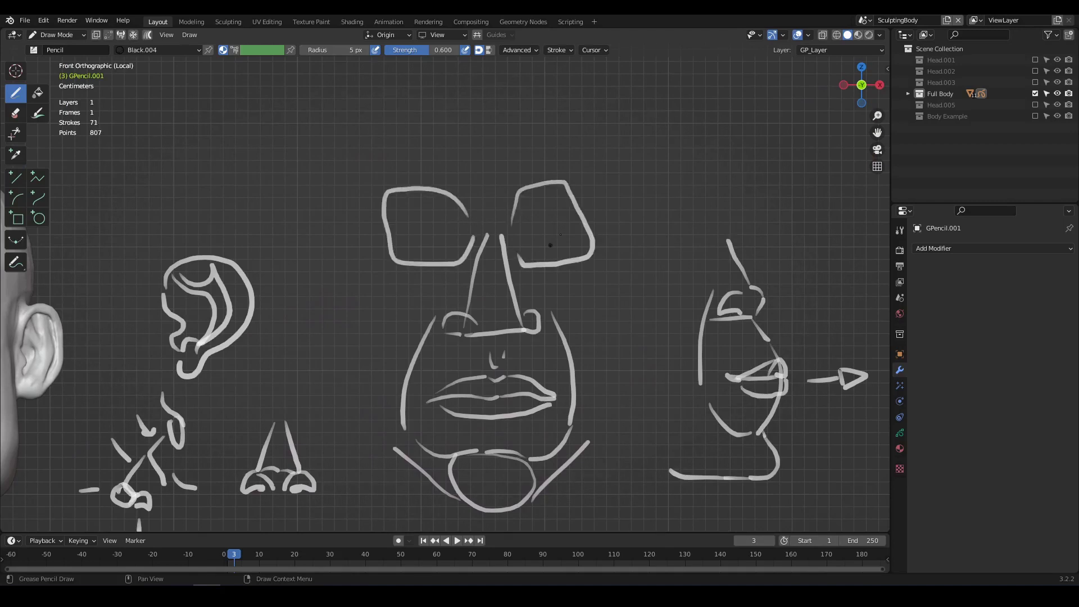
pyautogui.moveTo(427, 228); pyautogui.dragTo(395, 240, button='middle')
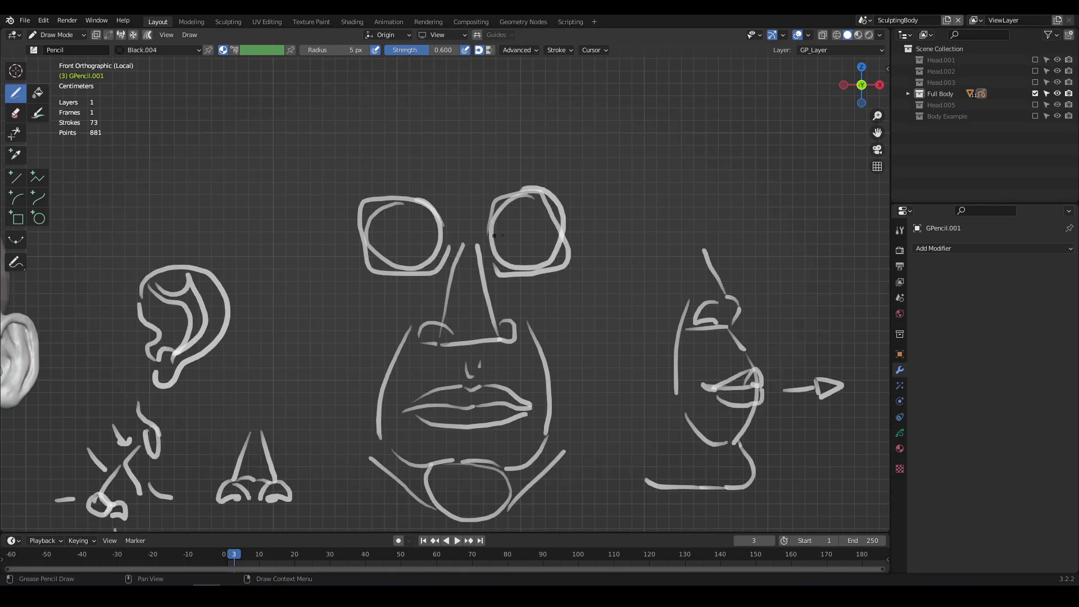
pyautogui.scroll(3, 494, 236)
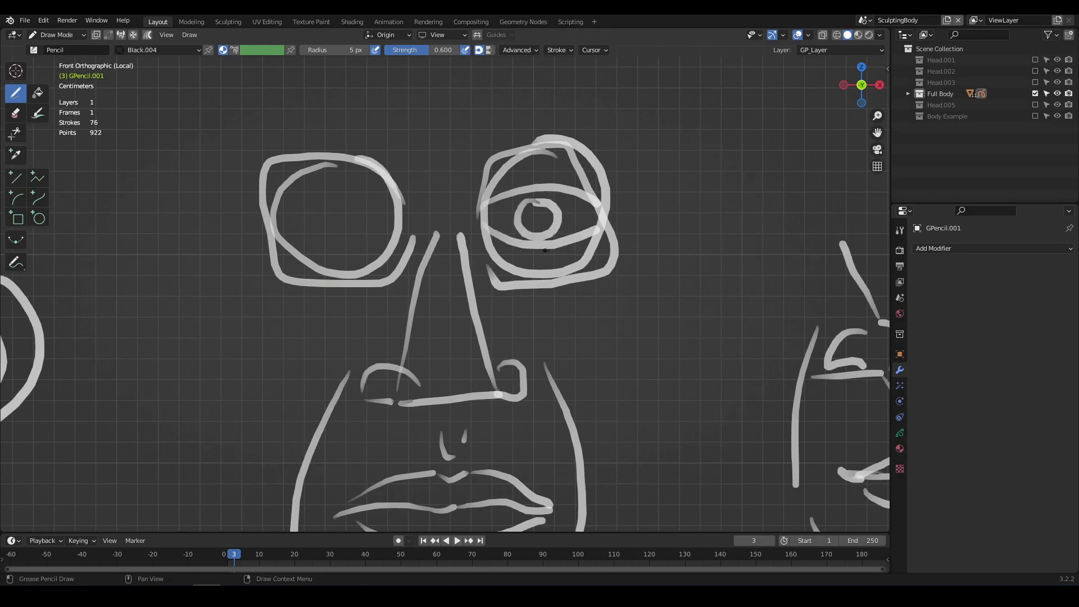
pyautogui.moveTo(546, 251)
pyautogui.keyDown('ctrl'); pyautogui.mouseDown(button='middle')
pyautogui.moveTo(569, 335)
pyautogui.moveTo(489, 306)
pyautogui.moveTo(506, 253)
pyautogui.moveTo(466, 267)
pyautogui.mouseUp(button='middle'); pyautogui.keyUp('ctrl')
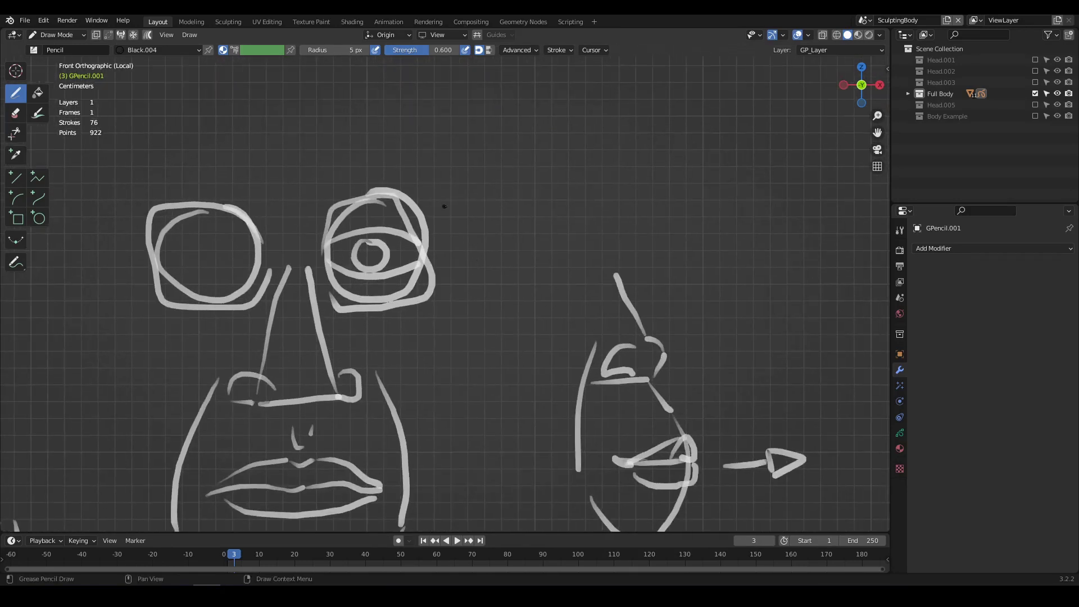
# - Sketch an arrow and an enlarged Grease Pencil eye with lids, iris and brow, plus a separate pair of eyelid shapes
pyautogui.keyDown('shift'); pyautogui.moveTo(552, 169); pyautogui.dragTo(463, 207, button='middle'); pyautogui.keyUp('shift')
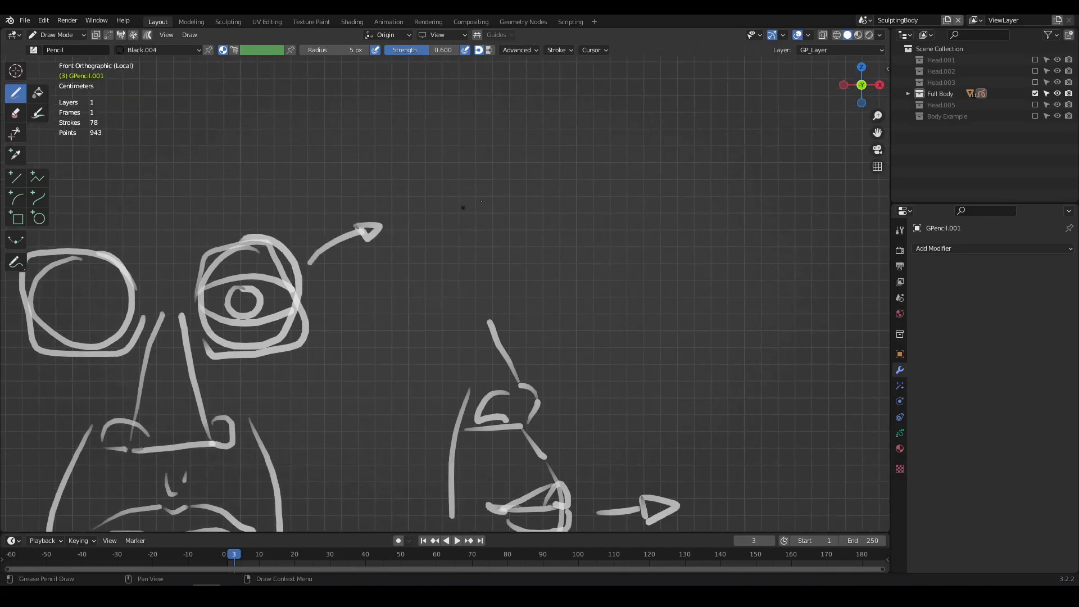
pyautogui.moveTo(546, 137); pyautogui.dragTo(550, 139)
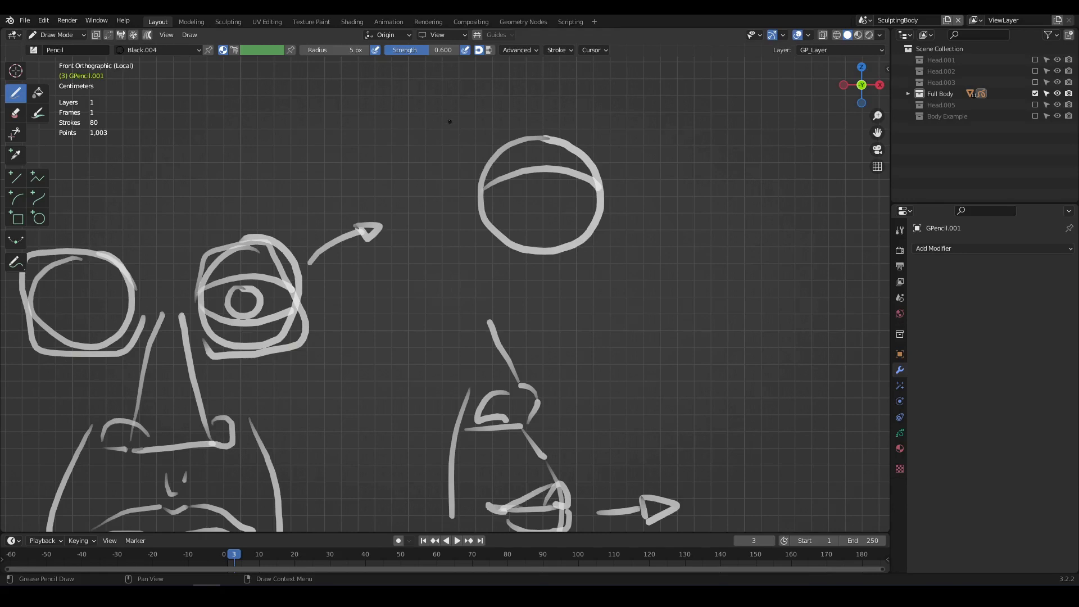
pyautogui.keyDown('shift'); pyautogui.moveTo(563, 208); pyautogui.dragTo(561, 174, button='middle'); pyautogui.keyUp('shift')
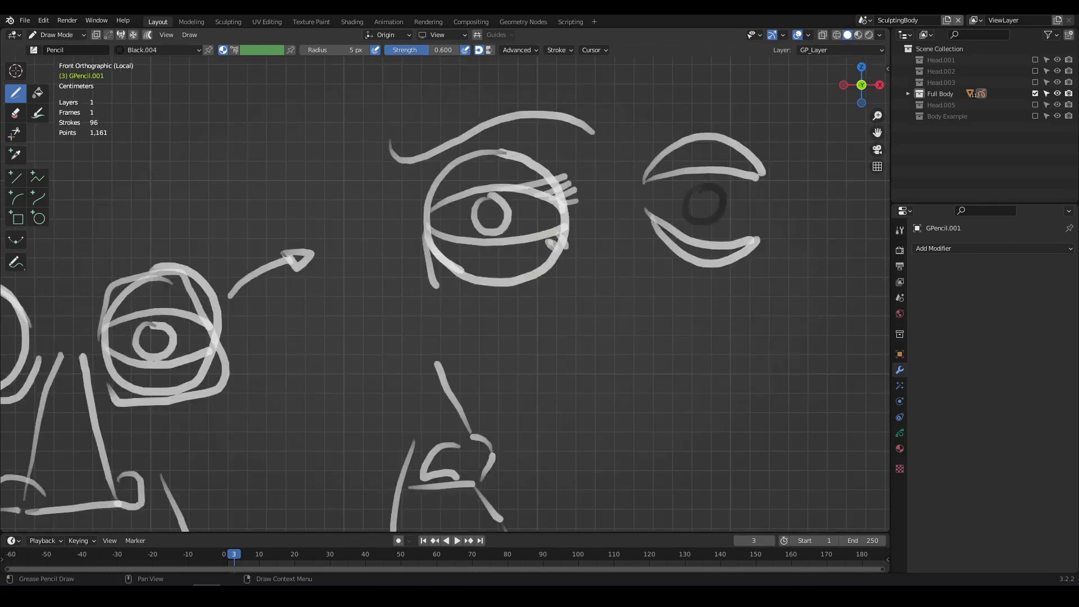
pyautogui.moveTo(606, 272)
pyautogui.keyDown('shift'); pyautogui.mouseDown(button='middle')
pyautogui.moveTo(576, 281)
pyautogui.moveTo(597, 258)
pyautogui.moveTo(592, 278)
pyautogui.mouseUp(button='middle'); pyautogui.keyUp('shift')
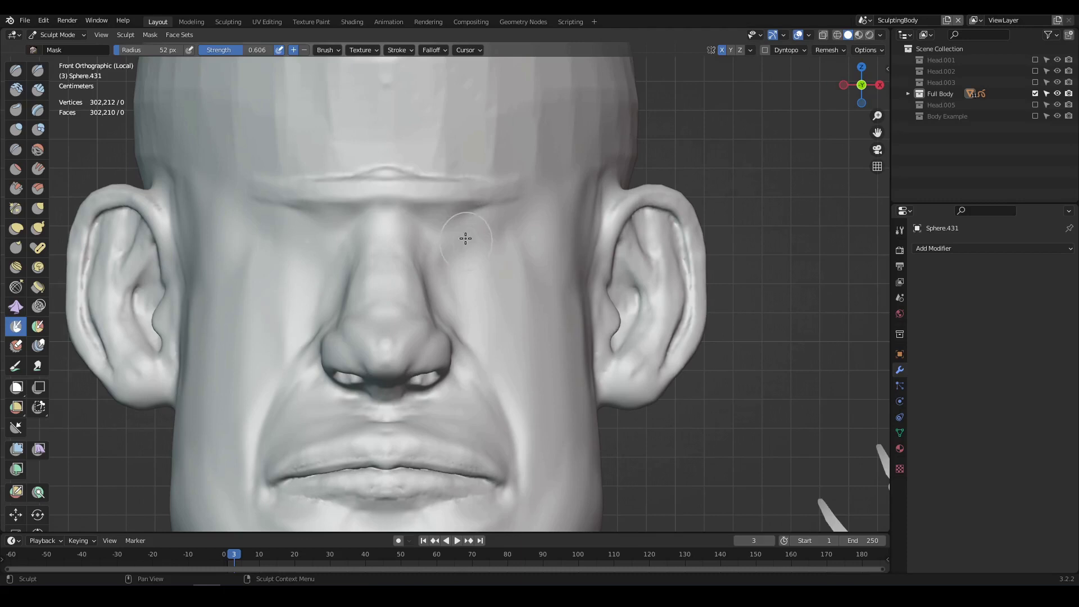
# - Paint a mask over both eye areas with the Mask brush at 52 px radius and invert the mask
pyautogui.moveTo(465, 238)
pyautogui.mouseDown()
pyautogui.moveTo(494, 255)
pyautogui.moveTo(481, 248)
pyautogui.moveTo(462, 267)
pyautogui.moveTo(466, 293)
pyautogui.moveTo(522, 227)
pyautogui.mouseUp()
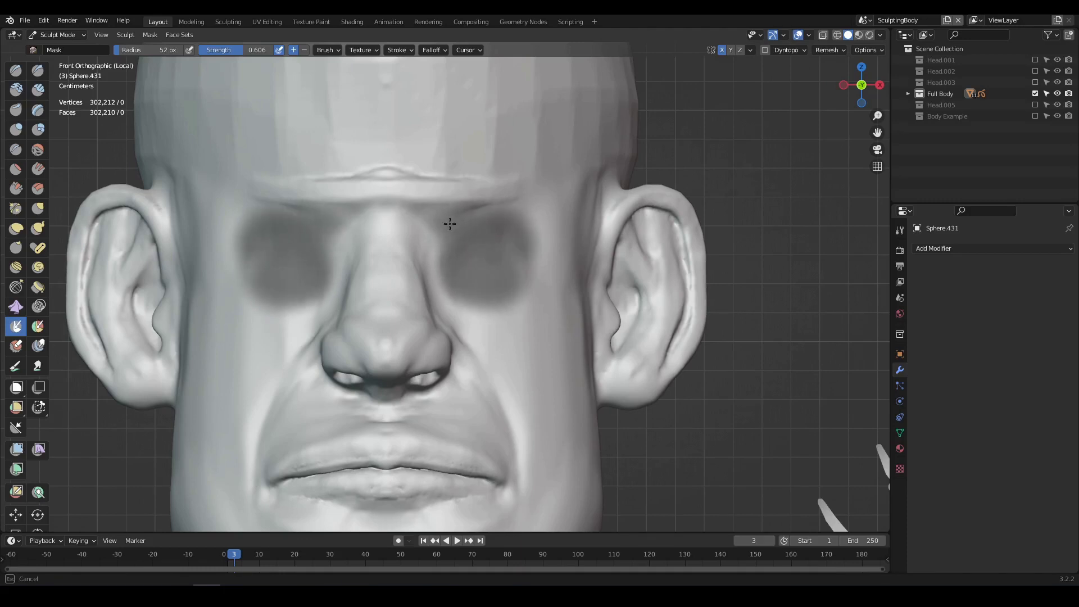
pyautogui.moveTo(450, 224); pyautogui.dragTo(511, 210)
pyautogui.hotkey('alt', 'a')
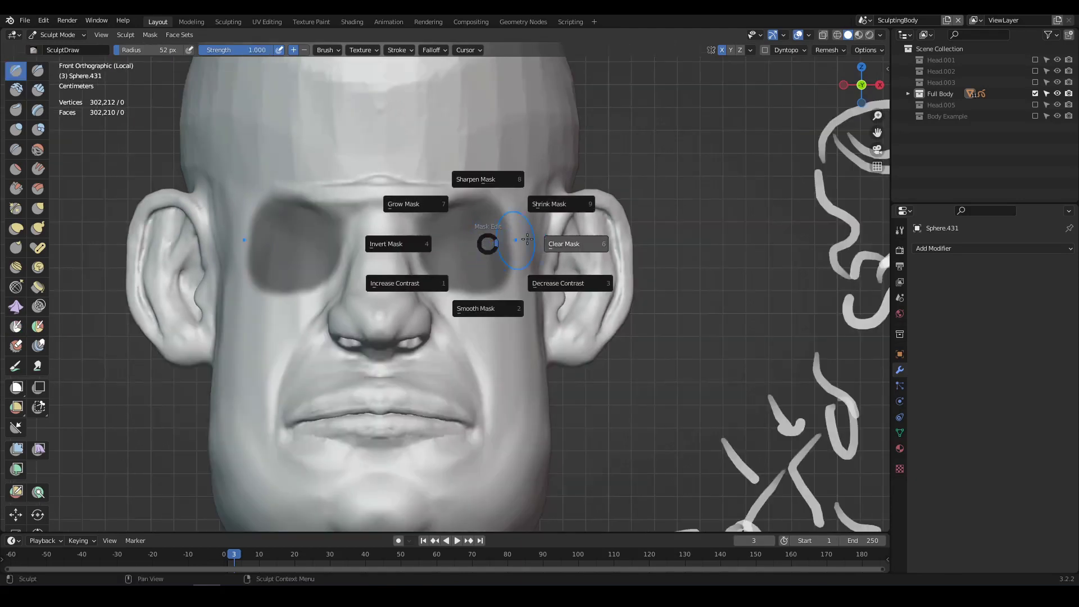
pyautogui.click(419, 238)
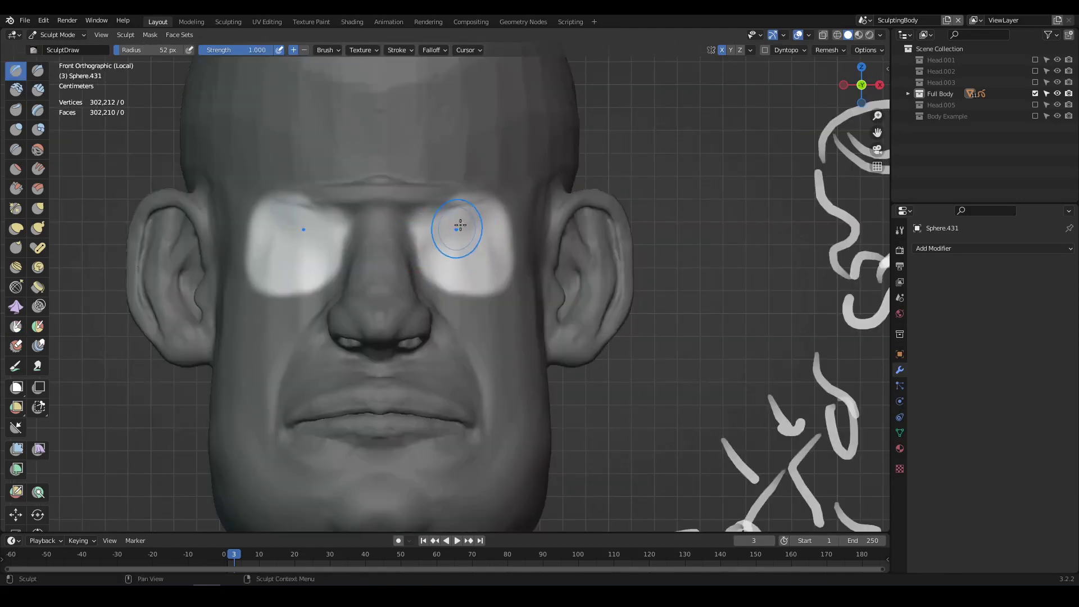
# - Carve the unmasked eye sockets inwards with the Draw brush at 52 px radius and strength 1.000, and clear the mask
pyautogui.moveTo(460, 225)
pyautogui.mouseDown()
pyautogui.moveTo(480, 234)
pyautogui.moveTo(498, 225)
pyautogui.moveTo(474, 258)
pyautogui.moveTo(471, 245)
pyautogui.moveTo(434, 233)
pyautogui.moveTo(494, 236)
pyautogui.moveTo(480, 223)
pyautogui.mouseUp()
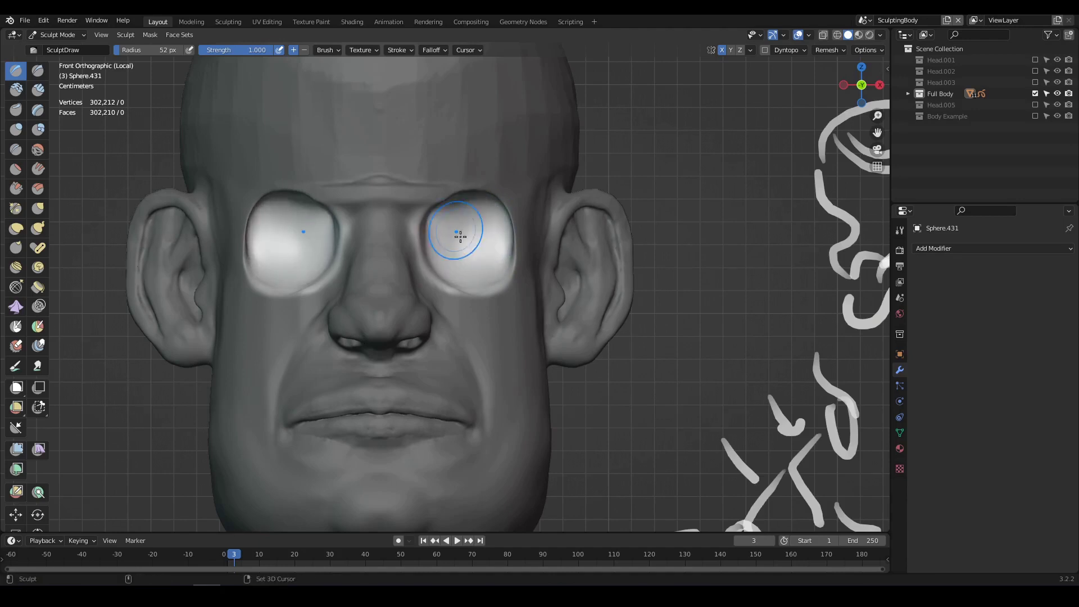
pyautogui.moveTo(460, 236); pyautogui.dragTo(566, 278, button='middle')
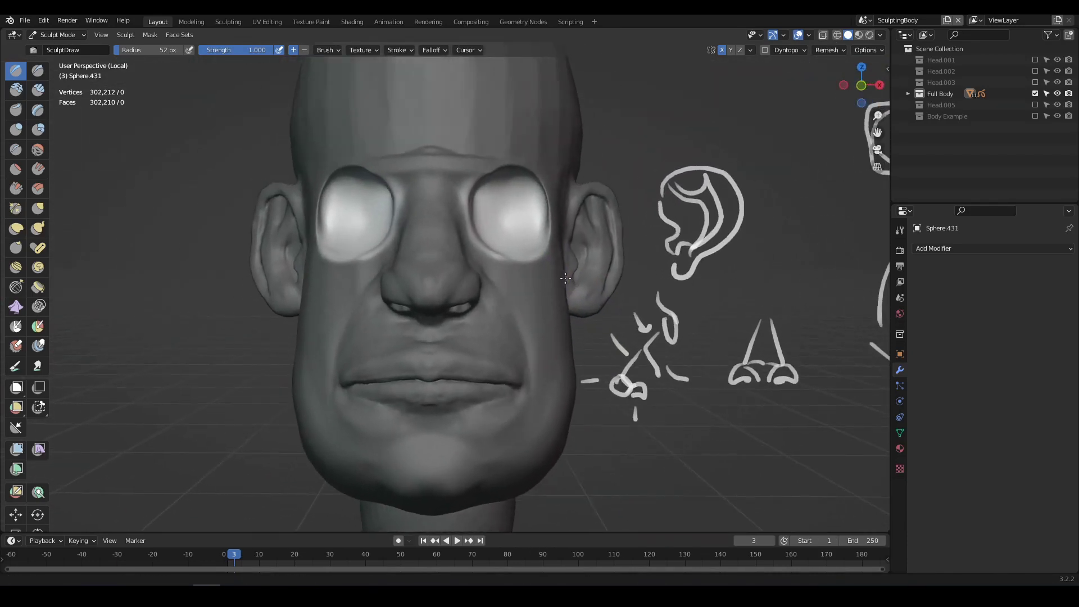
pyautogui.press('a')
pyautogui.click(613, 260)
# - Add a UV sphere in Object Mode to serve as the eyeball
pyautogui.hotkey('shift', 'a')
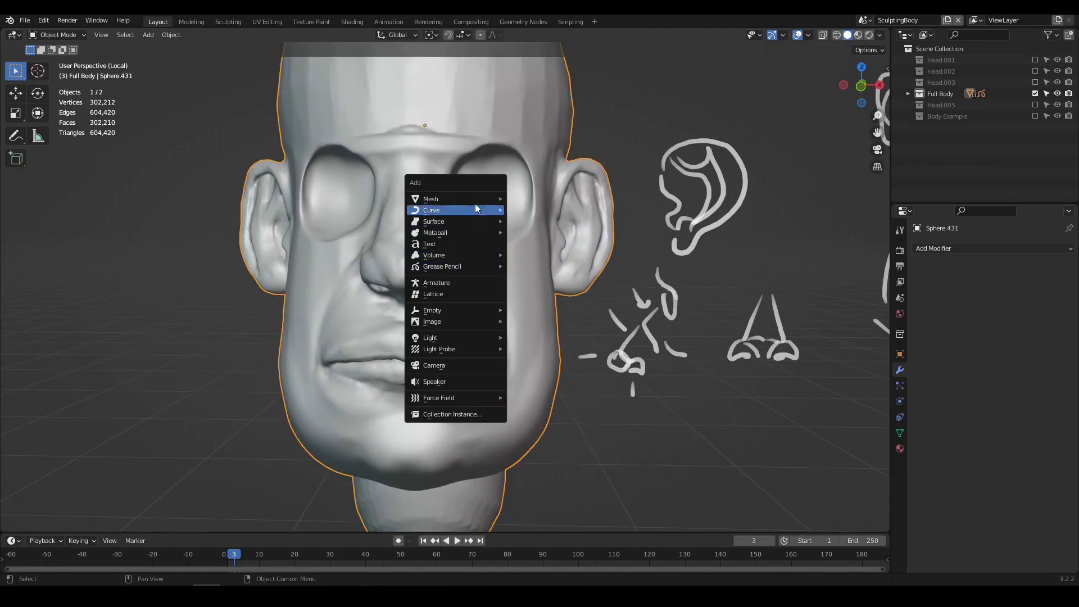
pyautogui.moveTo(477, 202)
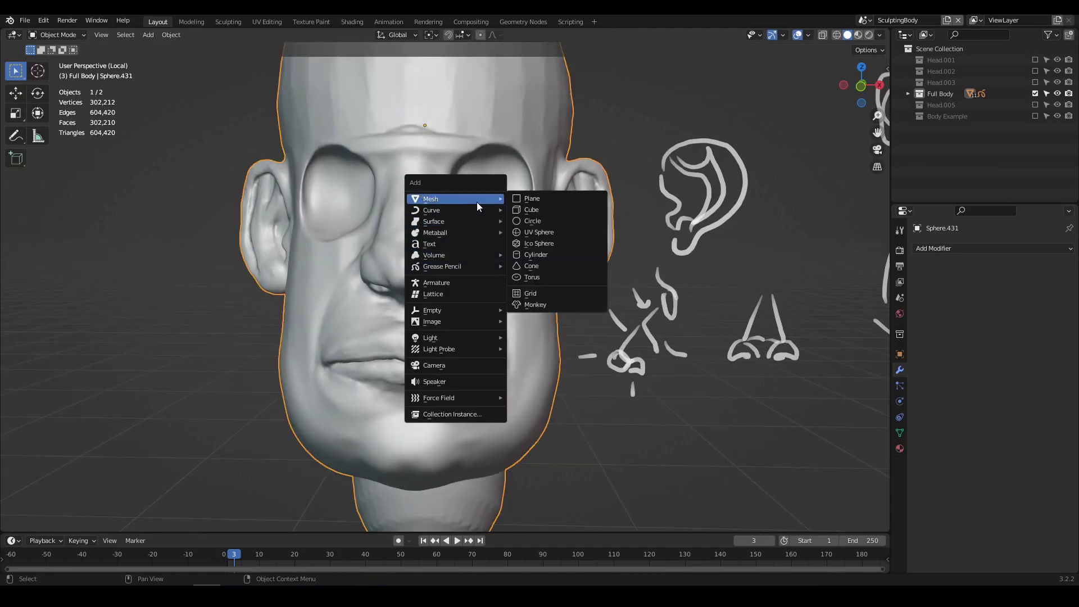
pyautogui.click(541, 232)
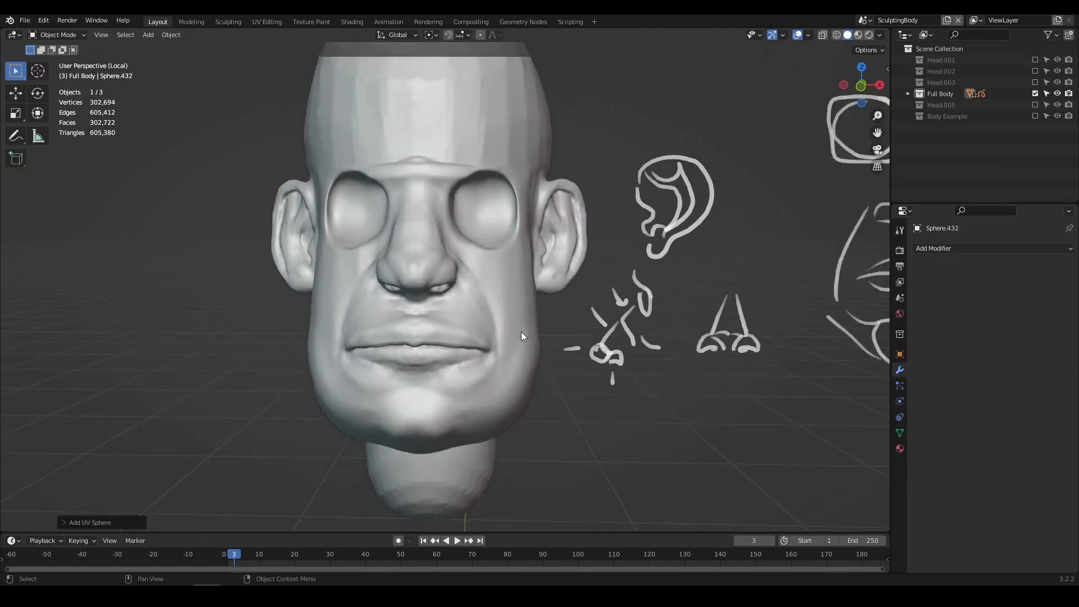
pyautogui.scroll(-5, 521, 332)
pyautogui.moveTo(521, 332); pyautogui.dragTo(416, 363, button='middle')
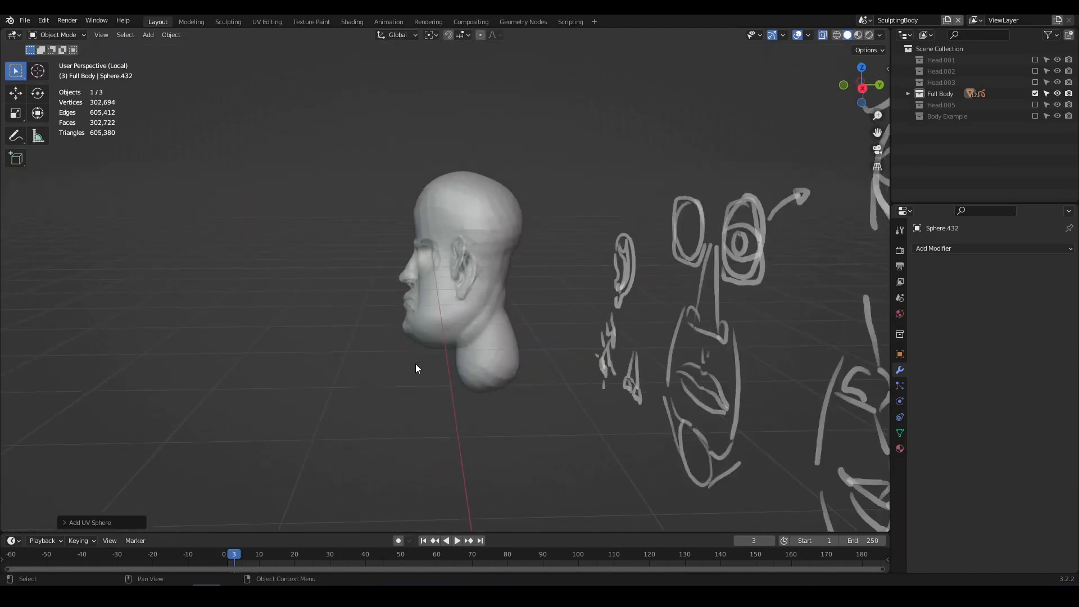
# - Extrude the two rings of faces at the sphere's front pole outwards and bevel the edges of the raised rim
pyautogui.scroll(-8, 466, 372)
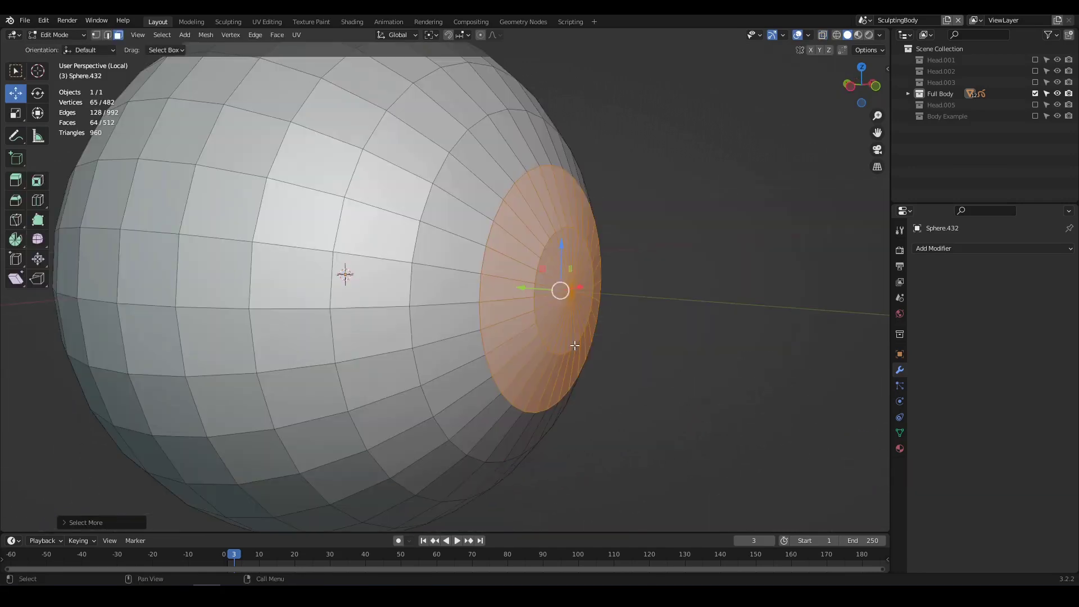
pyautogui.press('e')
pyautogui.click(590, 347)
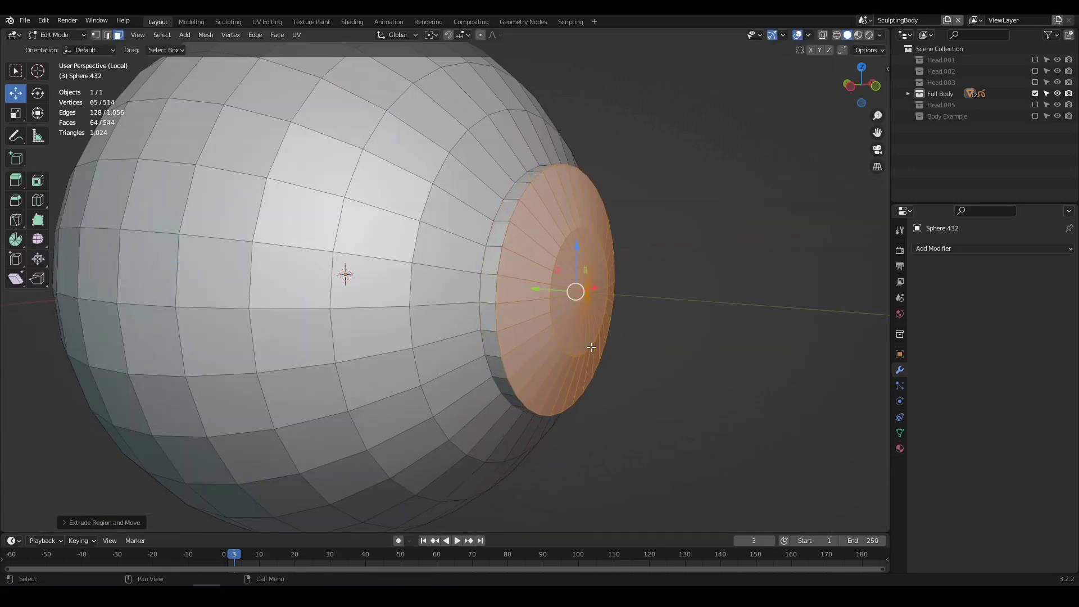
pyautogui.keyDown('alt'); pyautogui.click(500, 322); pyautogui.keyUp('alt')
pyautogui.hotkey('ctrl', 'b')
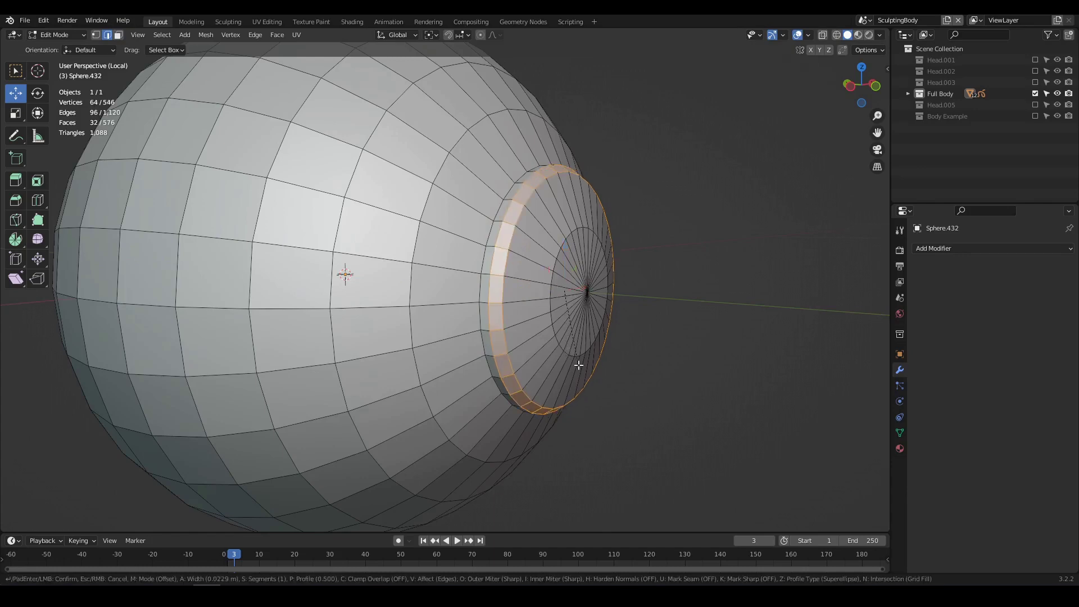
pyautogui.click(583, 378)
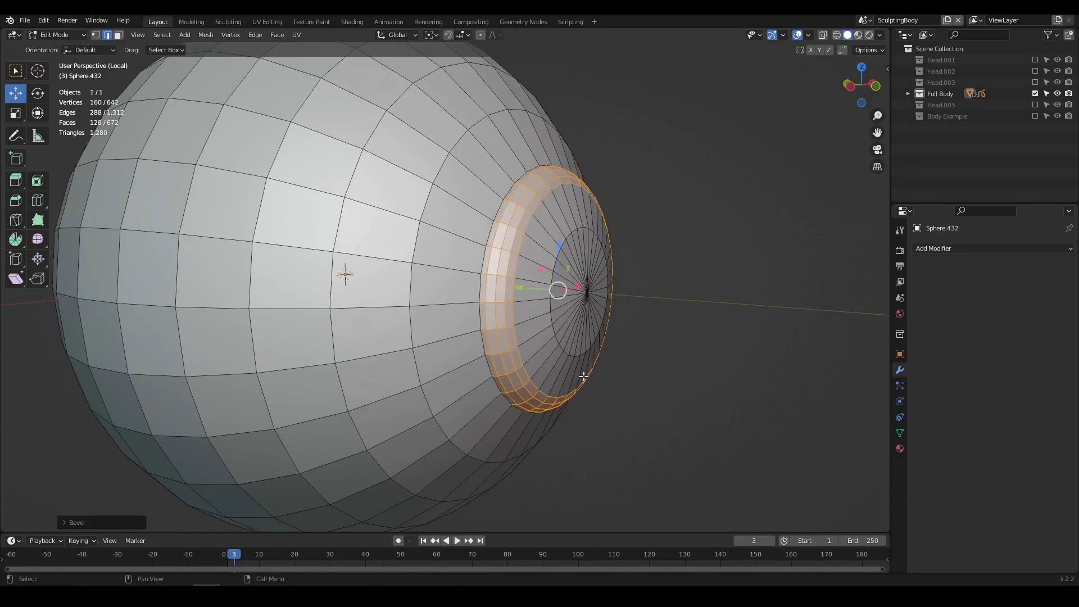
pyautogui.click(653, 385)
# - Return the eyeball to Object Mode and apply Shade Smooth
pyautogui.scroll(-2, 653, 385)
pyautogui.moveTo(653, 385); pyautogui.dragTo(597, 381, button='middle')
pyautogui.scroll(-1, 591, 379)
pyautogui.press('Tab')
pyautogui.rightClick(508, 352)
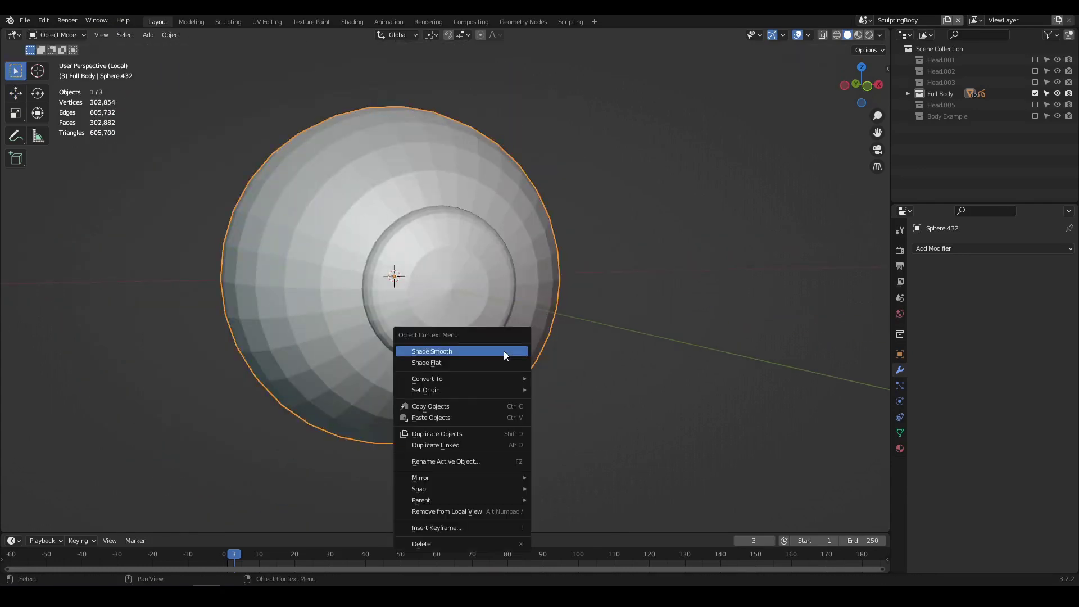
pyautogui.click(503, 351)
# - Move the eyeball to the head's eye area in front view and scale it down to the socket's size
pyautogui.moveTo(453, 349)
pyautogui.mouseDown(button='middle')
pyautogui.moveTo(525, 354)
pyautogui.moveTo(452, 362)
pyautogui.mouseUp(button='middle')
pyautogui.scroll(-3, 525, 355)
pyautogui.press('KP_1')
pyautogui.scroll(-12, 484, 348)
pyautogui.press('g')
pyautogui.click(504, 200)
pyautogui.scroll(13, 506, 323)
pyautogui.press('s')
pyautogui.keyDown('shift'); pyautogui.moveTo(504, 200); pyautogui.dragTo(444, 308, button='middle'); pyautogui.keyUp('shift')
pyautogui.click(465, 274)
# - Center the eyeball in the socket and move it about -0.23 m along the global Y axis
pyautogui.scroll(2, 568, 231)
pyautogui.press('g')
pyautogui.click(526, 289)
pyautogui.scroll(-2, 444, 309)
pyautogui.press('g')
pyautogui.press('y')
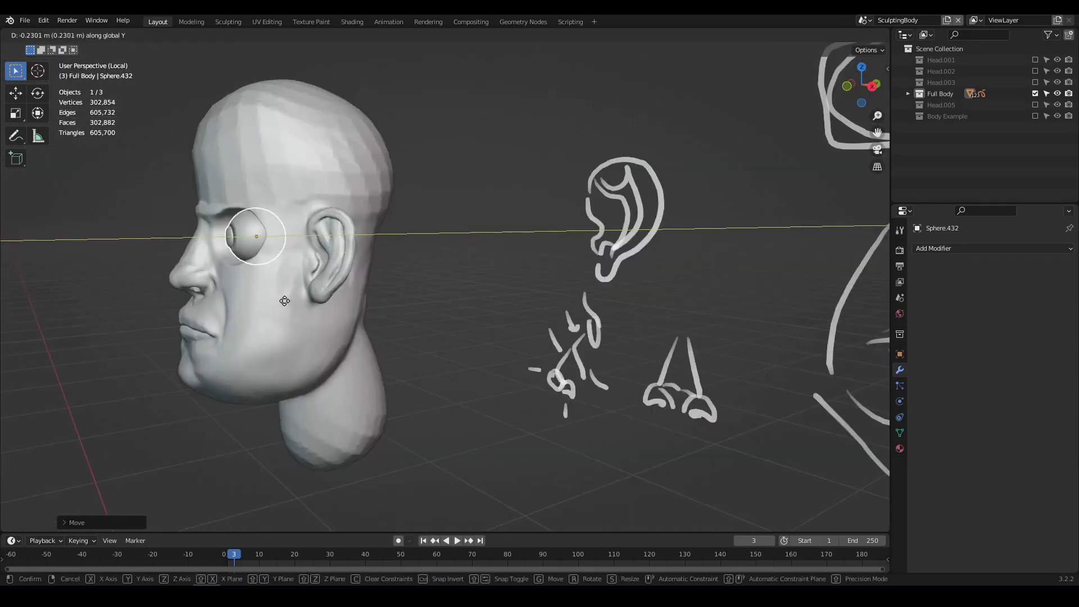
pyautogui.click(284, 301)
# - Add a Mirror modifier on the X axis to the eyeball, using the head as the mirror object
pyautogui.moveTo(277, 299); pyautogui.dragTo(236, 298, button='middle')
pyautogui.click(949, 248)
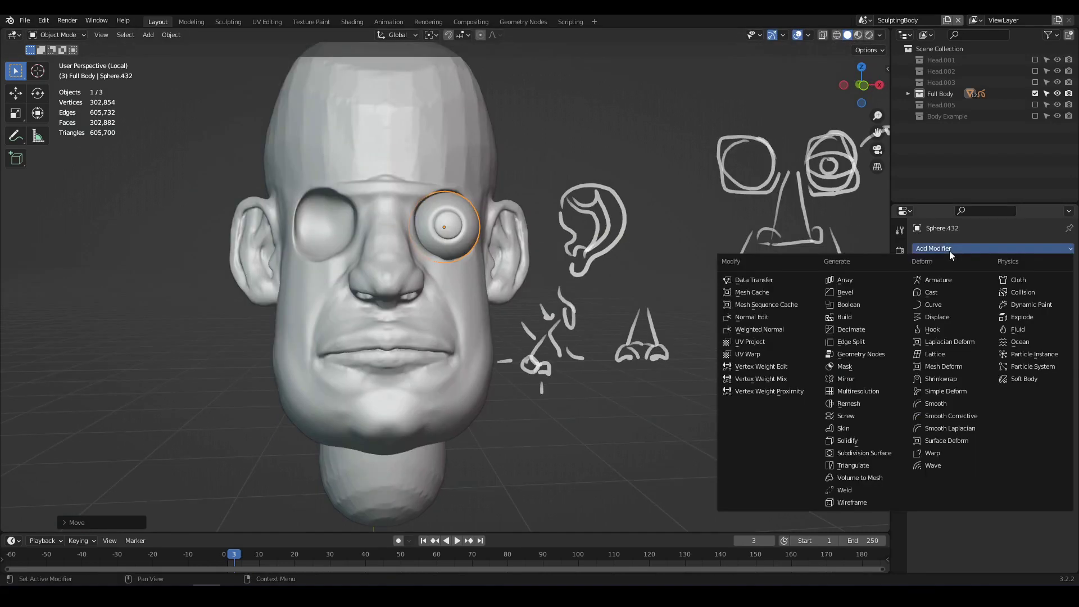
pyautogui.click(846, 379)
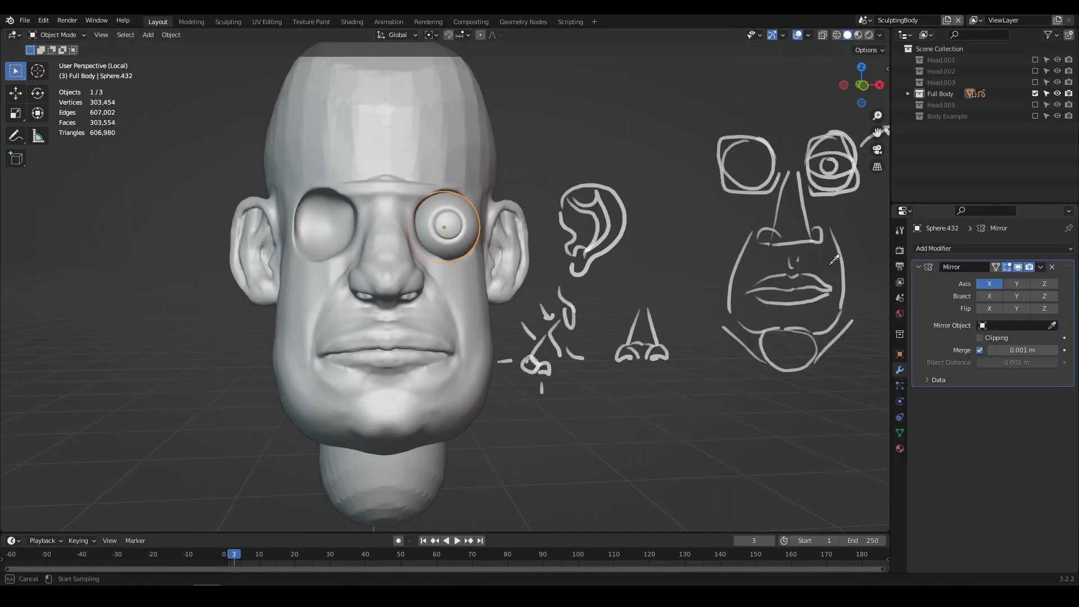
pyautogui.click(453, 106)
# - Select the head mesh and switch it to Sculpt Mode
pyautogui.scroll(3, 434, 255)
pyautogui.moveTo(434, 255)
pyautogui.mouseDown(button='middle')
pyautogui.moveTo(545, 306)
pyautogui.moveTo(441, 306)
pyautogui.moveTo(431, 330)
pyautogui.moveTo(488, 360)
pyautogui.moveTo(542, 308)
pyautogui.mouseUp(button='middle')
pyautogui.scroll(-3, 542, 308)
pyautogui.click(529, 293)
pyautogui.hotkey('ctrl', 'Tab')
pyautogui.click(529, 362)
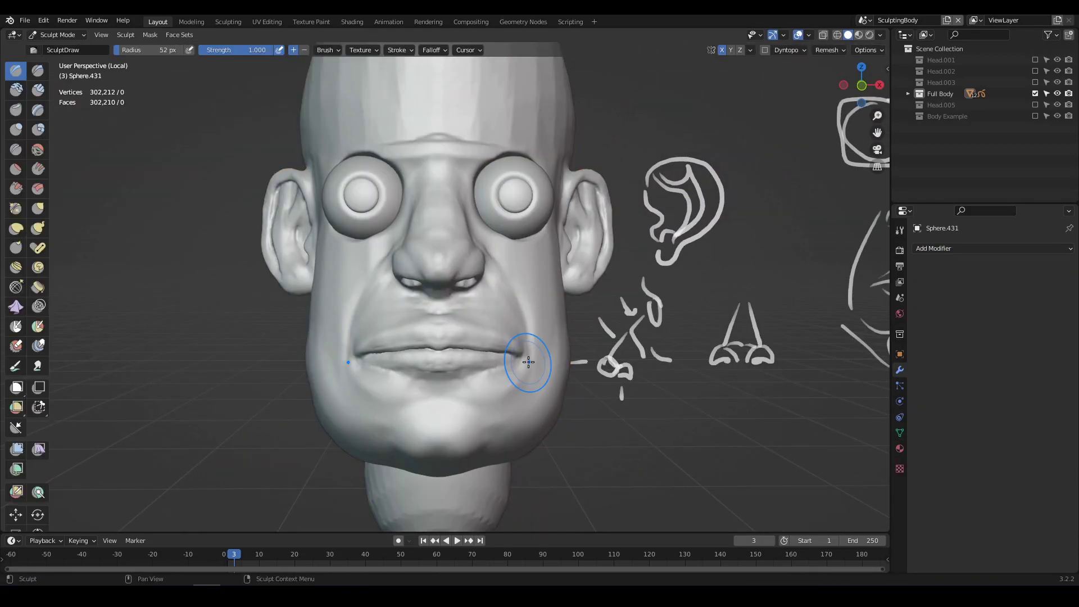
# - Build up the brow and outer rim of the eye sockets with Clay Strips at 52 px radius and strength 1.000
pyautogui.moveTo(501, 258)
pyautogui.mouseDown(button='middle')
pyautogui.moveTo(444, 289)
pyautogui.moveTo(475, 303)
pyautogui.mouseUp(button='middle')
pyautogui.scroll(1, 475, 304)
pyautogui.click(38, 90)
pyautogui.moveTo(447, 197)
pyautogui.mouseDown()
pyautogui.moveTo(504, 243)
pyautogui.moveTo(499, 319)
pyautogui.moveTo(458, 328)
pyautogui.mouseUp()
pyautogui.moveTo(515, 269); pyautogui.dragTo(469, 253, button='middle')
pyautogui.scroll(1, 469, 253)
pyautogui.moveTo(469, 253); pyautogui.dragTo(446, 269)
pyautogui.scroll(-4, 457, 253)
pyautogui.moveTo(464, 221)
pyautogui.mouseDown()
pyautogui.moveTo(458, 253)
pyautogui.moveTo(453, 219)
pyautogui.mouseUp()
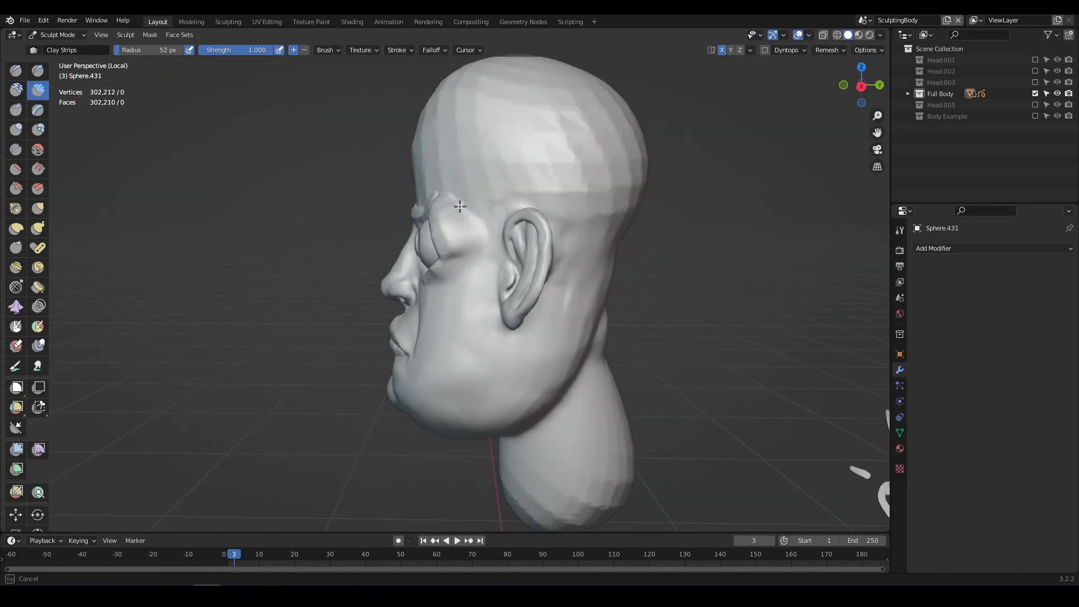
# - Build up the temple and the side of the brow with Clay Strips at strength 1.000
pyautogui.moveTo(456, 236); pyautogui.dragTo(526, 239, button='middle')
pyautogui.scroll(2, 526, 239)
pyautogui.moveTo(551, 168); pyautogui.dragTo(500, 184)
pyautogui.moveTo(501, 184); pyautogui.dragTo(497, 203, button='middle')
pyautogui.moveTo(520, 194); pyautogui.dragTo(481, 188)
pyautogui.moveTo(523, 225); pyautogui.dragTo(455, 236, button='middle')
# - Fill out the outer eye corner and the cheekbone below the eye with Clay Strips at 52 px radius
pyautogui.moveTo(444, 225)
pyautogui.mouseDown()
pyautogui.moveTo(429, 251)
pyautogui.moveTo(444, 281)
pyautogui.mouseUp()
pyautogui.moveTo(495, 270)
pyautogui.mouseDown(button='middle')
pyautogui.moveTo(574, 272)
pyautogui.moveTo(404, 277)
pyautogui.moveTo(479, 241)
pyautogui.moveTo(506, 272)
pyautogui.moveTo(529, 250)
pyautogui.mouseUp(button='middle')
pyautogui.moveTo(529, 251); pyautogui.dragTo(506, 265)
pyautogui.moveTo(467, 247); pyautogui.dragTo(499, 237, button='middle')
pyautogui.moveTo(506, 242); pyautogui.dragTo(477, 276)
pyautogui.moveTo(466, 248)
pyautogui.mouseDown(button='middle')
pyautogui.moveTo(528, 230)
pyautogui.moveTo(478, 248)
pyautogui.mouseUp(button='middle')
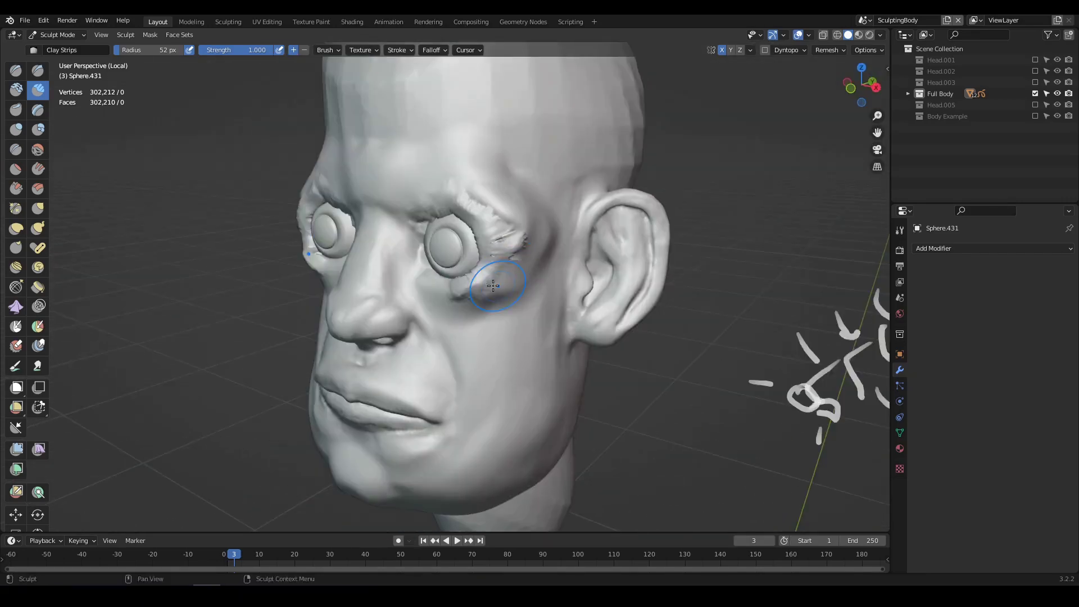
pyautogui.moveTo(494, 285); pyautogui.dragTo(495, 236)
pyautogui.moveTo(484, 253)
pyautogui.mouseDown(button='middle')
pyautogui.moveTo(465, 261)
pyautogui.moveTo(475, 253)
pyautogui.mouseUp(button='middle')
pyautogui.moveTo(472, 198); pyautogui.dragTo(485, 261)
pyautogui.moveTo(450, 247)
pyautogui.mouseDown(button='middle')
pyautogui.moveTo(496, 246)
pyautogui.moveTo(447, 256)
pyautogui.mouseUp(button='middle')
# - Remesh the head to even out the topology around the eye sockets
pyautogui.moveTo(447, 255)
pyautogui.keyDown('ctrl'); pyautogui.mouseDown(button='middle')
pyautogui.moveTo(448, 245)
pyautogui.moveTo(472, 261)
pyautogui.moveTo(463, 221)
pyautogui.moveTo(446, 213)
pyautogui.moveTo(449, 250)
pyautogui.moveTo(467, 236)
pyautogui.moveTo(465, 258)
pyautogui.moveTo(563, 213)
pyautogui.mouseUp(button='middle'); pyautogui.keyUp('ctrl')
pyautogui.click(827, 49)
pyautogui.click(815, 161)
# - Isolate the eyeball and rework its front disc in Edit Mode into a smaller, rounded pupil
pyautogui.moveTo(506, 237)
pyautogui.mouseDown(button='middle')
pyautogui.moveTo(495, 225)
pyautogui.moveTo(482, 313)
pyautogui.moveTo(499, 181)
pyautogui.moveTo(482, 224)
pyautogui.moveTo(434, 149)
pyautogui.moveTo(471, 221)
pyautogui.moveTo(440, 188)
pyautogui.moveTo(484, 258)
pyautogui.moveTo(535, 258)
pyautogui.mouseUp(button='middle')
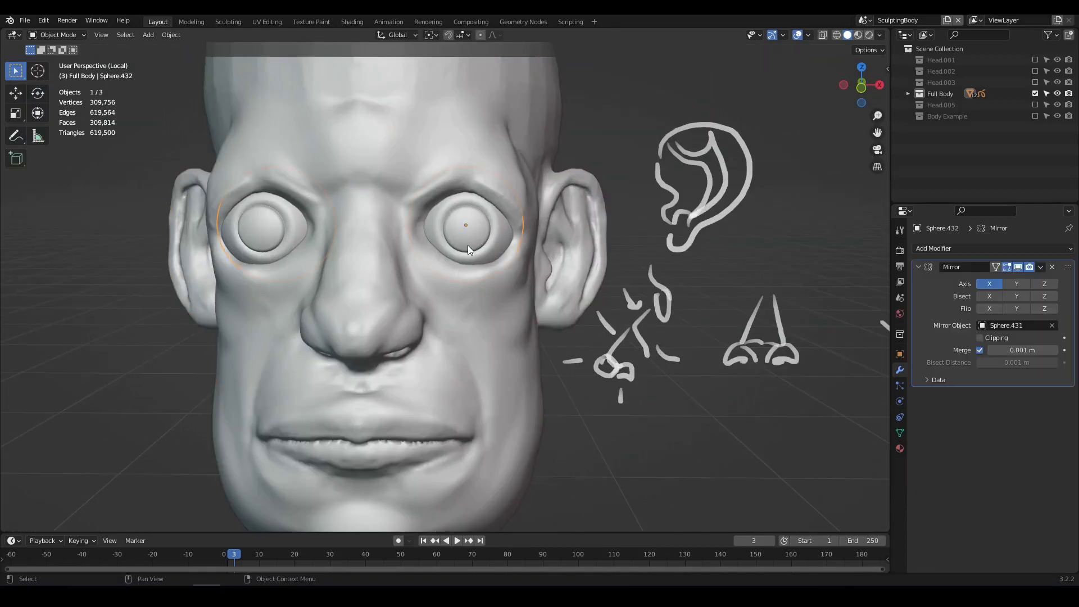
pyautogui.scroll(4, 468, 245)
pyautogui.moveTo(467, 244)
pyautogui.mouseDown(button='middle')
pyautogui.moveTo(441, 242)
pyautogui.moveTo(467, 246)
pyautogui.mouseUp(button='middle')
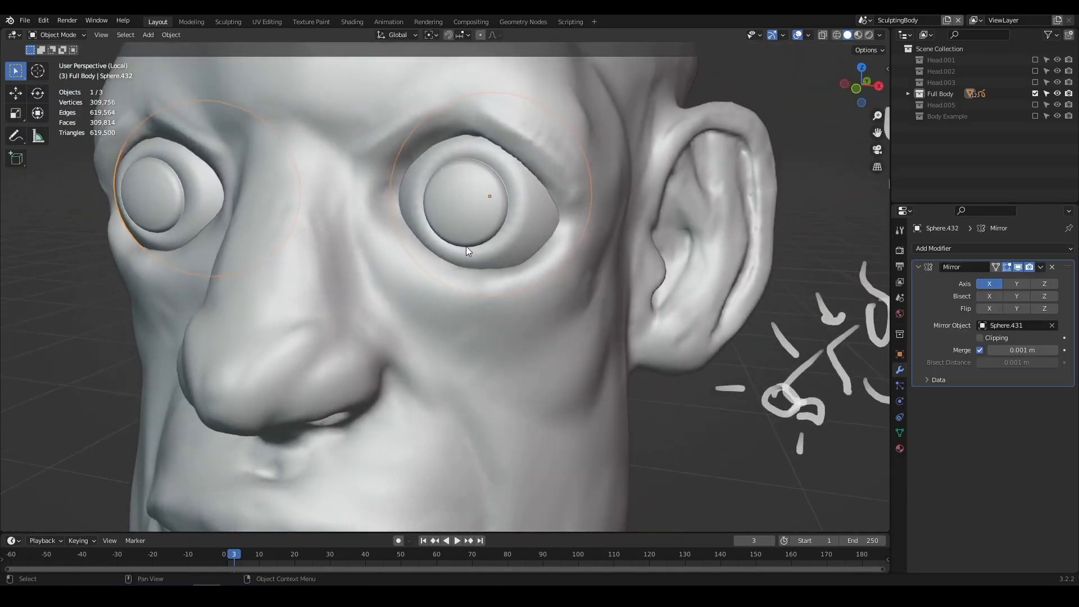
pyautogui.press('KP_Divide')
pyautogui.press('KP_Divide')
pyautogui.hotkey('alt', 'z')
pyautogui.scroll(8, 495, 312)
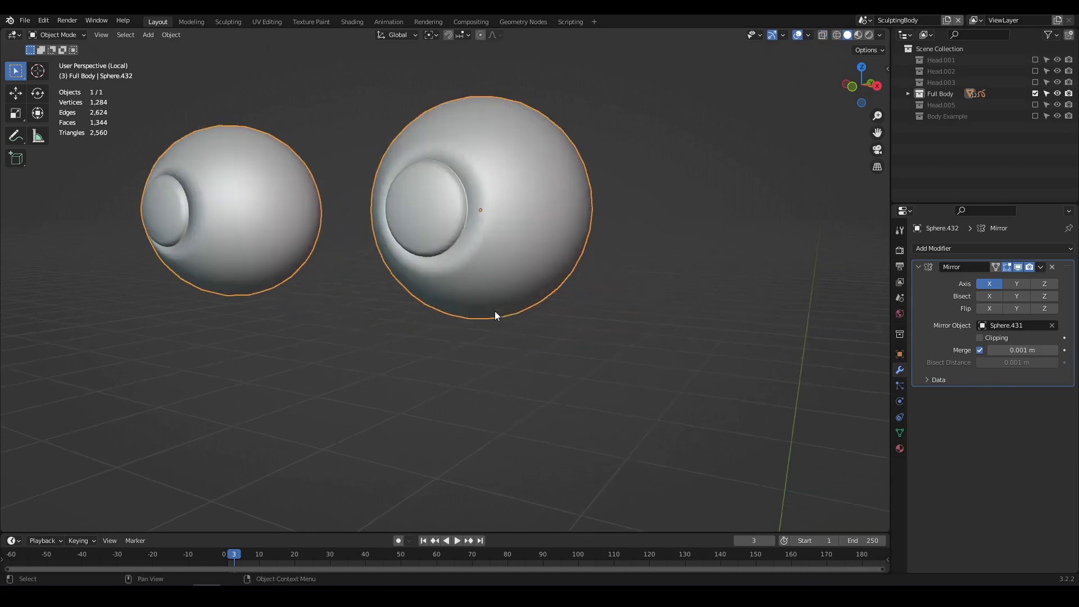
pyautogui.press('Tab')
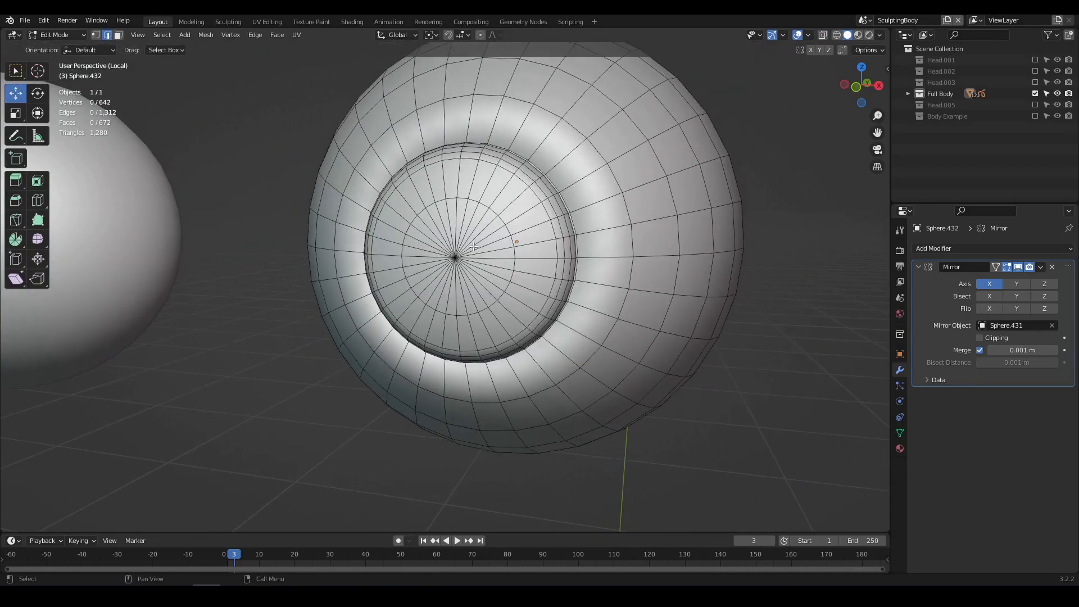
pyautogui.press('Tab')
pyautogui.scroll(-8, 430, 344)
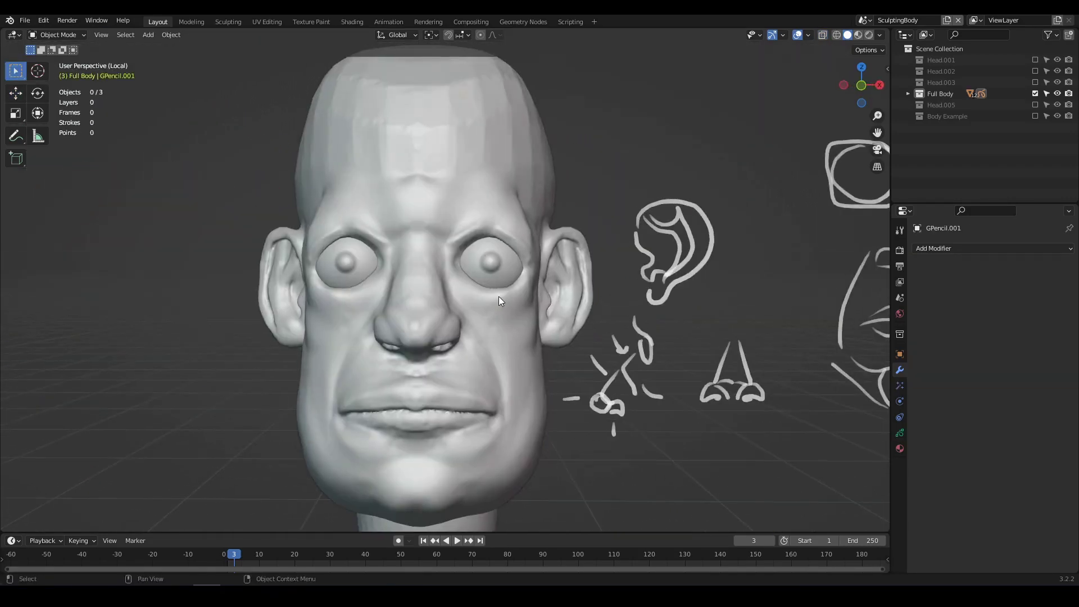
# - Switch the head to Sculpt Mode and build the upper and lower eyelids with Clay Strips at 52 px radius and strength 0.578
pyautogui.click(514, 285)
pyautogui.scroll(-3, 510, 326)
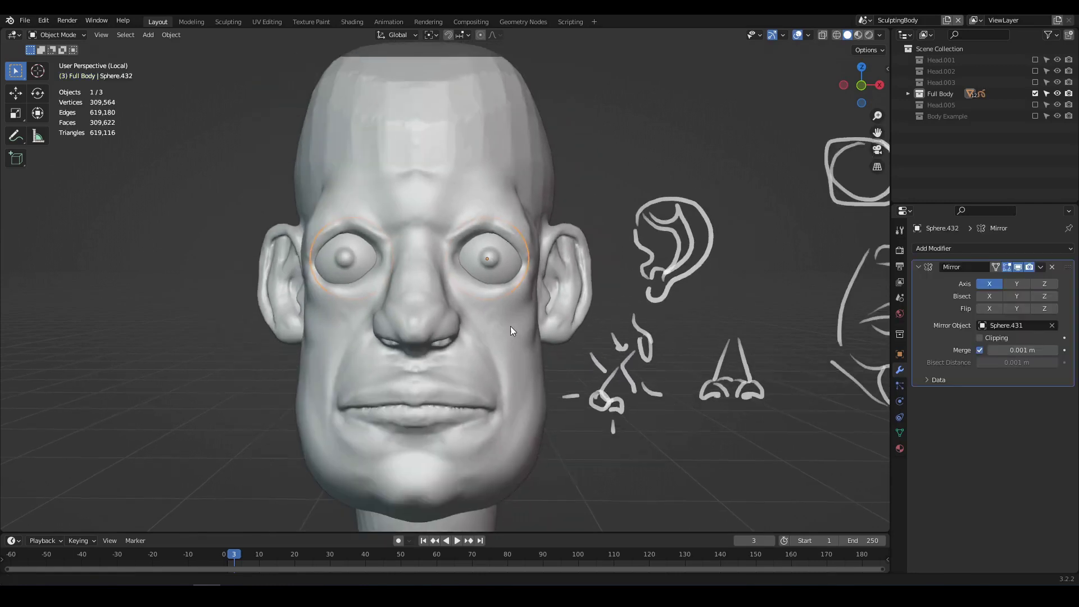
pyautogui.click(502, 324)
pyautogui.hotkey('ctrl', 'Tab')
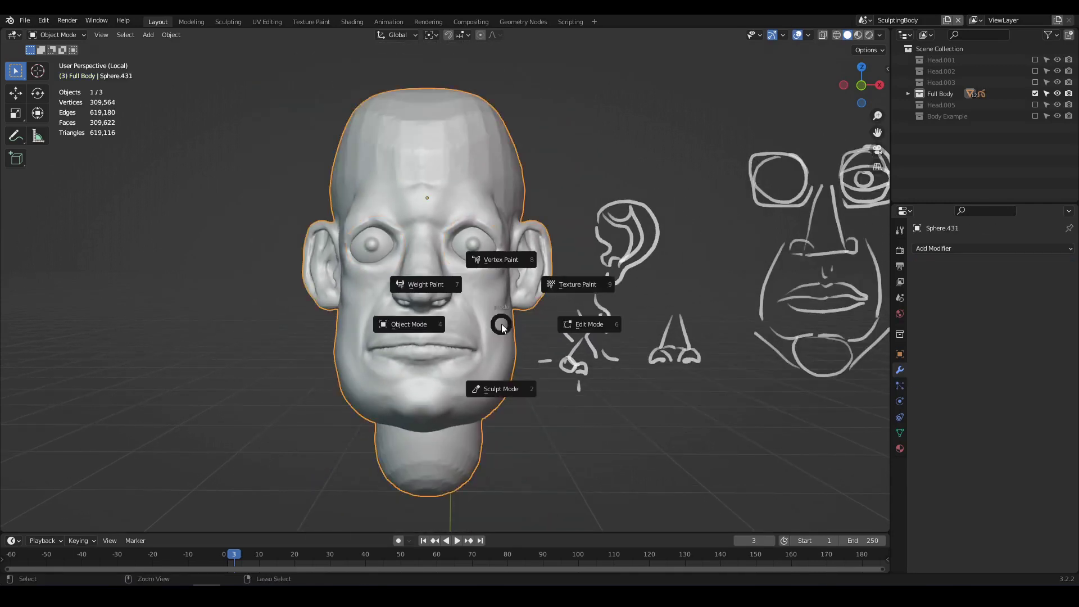
pyautogui.click(509, 394)
pyautogui.scroll(6, 484, 285)
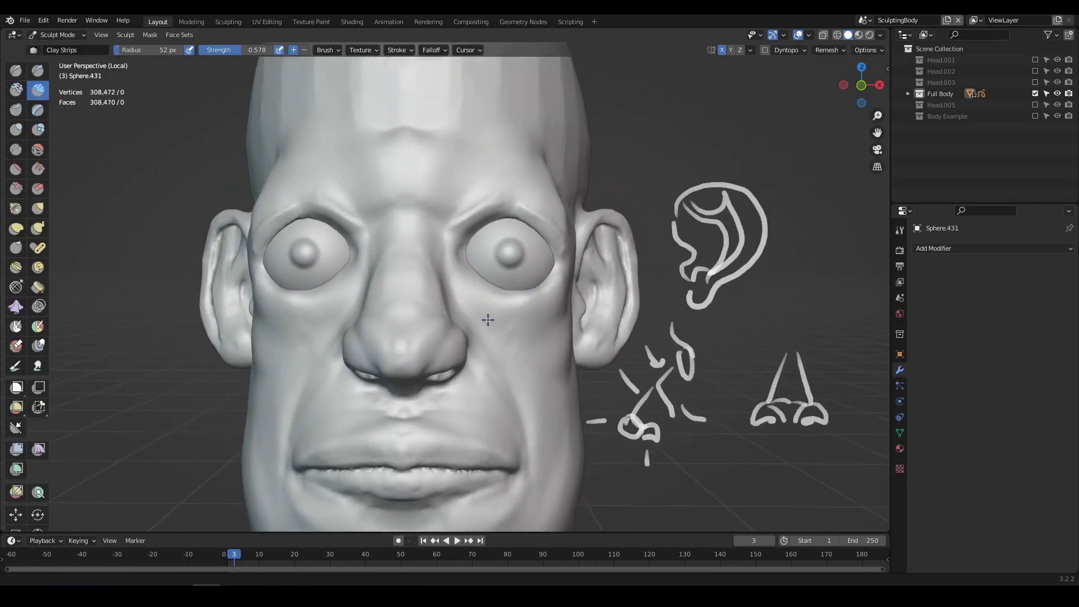
pyautogui.moveTo(456, 320); pyautogui.dragTo(472, 254, button='middle')
pyautogui.moveTo(547, 260); pyautogui.dragTo(520, 202, button='middle')
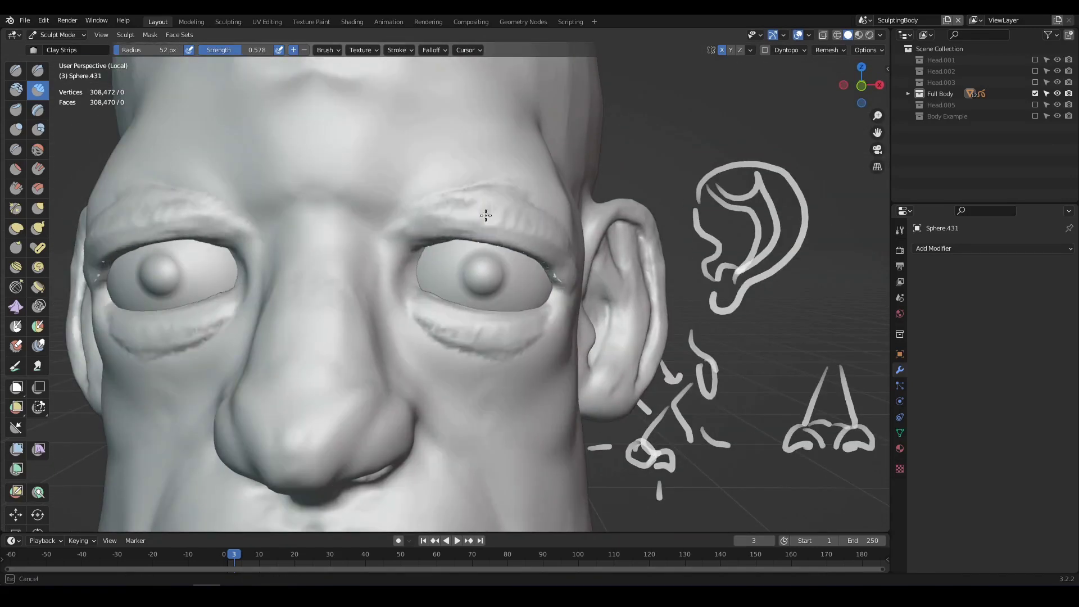
pyautogui.scroll(-4, 491, 330)
pyautogui.moveTo(491, 330); pyautogui.dragTo(427, 315, button='middle')
# - Remesh the head and define the eyelid creases with Draw Sharp
pyautogui.click(831, 50)
pyautogui.click(826, 160)
pyautogui.moveTo(550, 259); pyautogui.dragTo(607, 270, button='middle')
pyautogui.click(37, 71)
pyautogui.moveTo(551, 321)
pyautogui.mouseDown(button='middle')
pyautogui.moveTo(504, 314)
pyautogui.moveTo(551, 292)
pyautogui.moveTo(489, 264)
pyautogui.mouseUp(button='middle')
pyautogui.scroll(-4, 505, 314)
# - Build up the upper eyelid fold and the bag under the eye with Clay Strips, flattening the area with Scrape
pyautogui.click(38, 90)
pyautogui.moveTo(540, 197); pyautogui.dragTo(571, 220)
pyautogui.moveTo(484, 225); pyautogui.dragTo(537, 174, button='middle')
pyautogui.scroll(4, 523, 269)
pyautogui.moveTo(455, 281)
pyautogui.mouseDown()
pyautogui.moveTo(547, 319)
pyautogui.moveTo(568, 310)
pyautogui.mouseUp()
pyautogui.scroll(-3, 547, 281)
pyautogui.moveTo(547, 280)
pyautogui.mouseDown(button='middle')
pyautogui.moveTo(495, 304)
pyautogui.moveTo(540, 236)
pyautogui.mouseUp(button='middle')
pyautogui.click(15, 188)
pyautogui.moveTo(596, 281)
pyautogui.mouseDown(button='middle')
pyautogui.moveTo(488, 335)
pyautogui.moveTo(470, 397)
pyautogui.moveTo(393, 313)
pyautogui.moveTo(433, 366)
pyautogui.moveTo(465, 330)
pyautogui.mouseUp(button='middle')
pyautogui.scroll(-3, 488, 335)
pyautogui.press('c')
pyautogui.scroll(4, 481, 337)
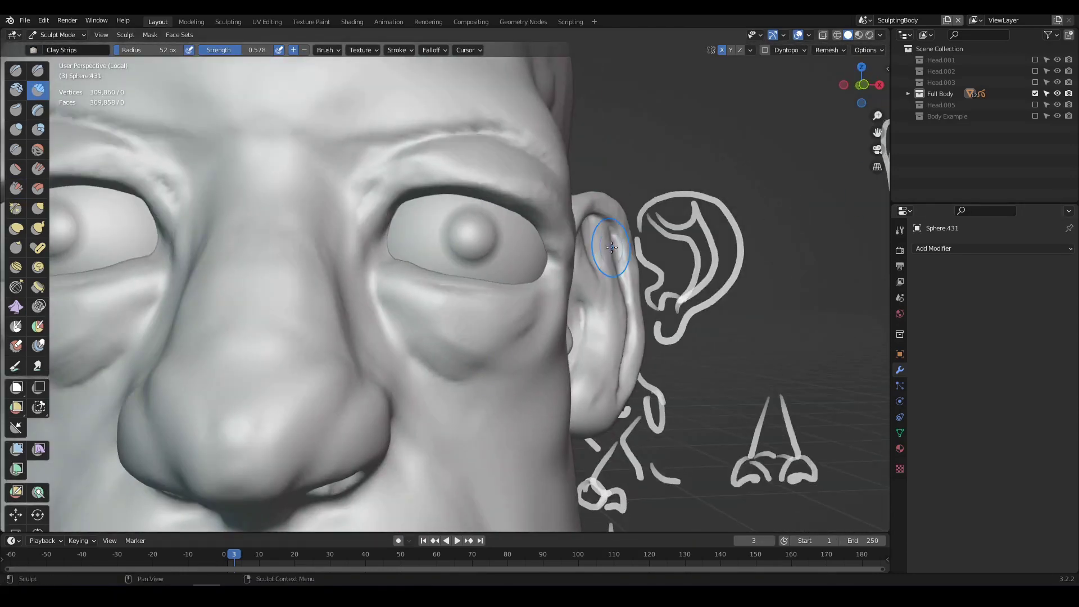
# - Add volume to the fold above the upper eyelid and along the brow with Clay Strips at strength 0.578
pyautogui.scroll(-2, 611, 247)
pyautogui.moveTo(611, 248)
pyautogui.mouseDown(button='middle')
pyautogui.moveTo(540, 253)
pyautogui.moveTo(574, 304)
pyautogui.moveTo(506, 265)
pyautogui.mouseUp(button='middle')
pyautogui.moveTo(568, 292); pyautogui.dragTo(531, 270)
pyautogui.moveTo(562, 264); pyautogui.dragTo(472, 281, button='middle')
pyautogui.moveTo(495, 242); pyautogui.dragTo(441, 249)
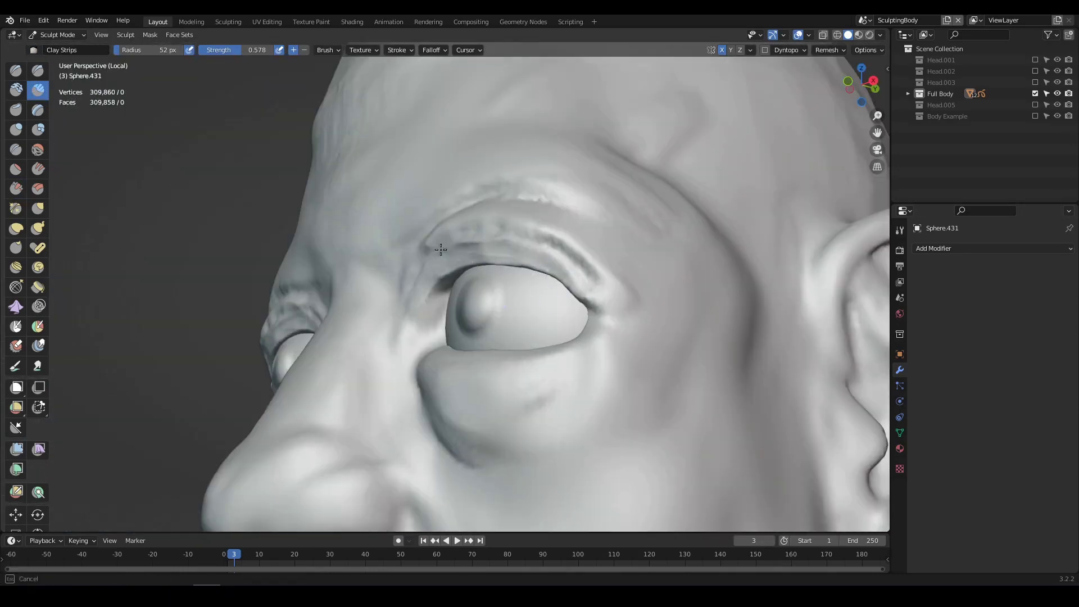
pyautogui.scroll(-3, 461, 241)
pyautogui.moveTo(523, 208); pyautogui.dragTo(482, 217)
pyautogui.moveTo(482, 224)
pyautogui.mouseDown(button='middle')
pyautogui.moveTo(532, 275)
pyautogui.moveTo(496, 309)
pyautogui.moveTo(439, 276)
pyautogui.mouseUp(button='middle')
pyautogui.scroll(2, 539, 253)
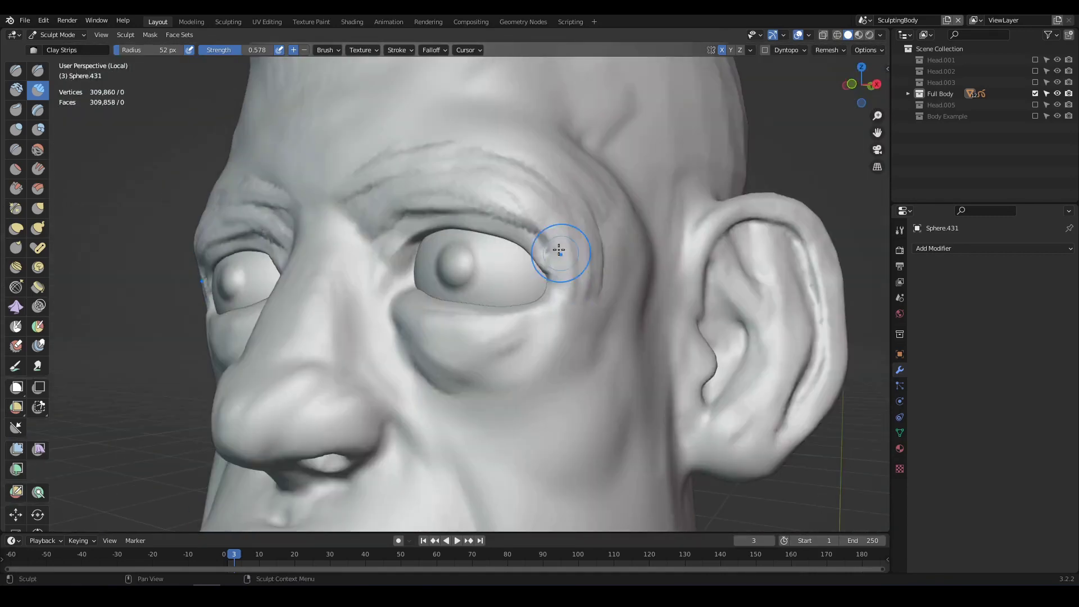
# - Shape the outer eye corner and the inner end of the brow with Clay Strips, using 28 px radius and strength 1.000 at the inner end
pyautogui.moveTo(559, 250); pyautogui.dragTo(566, 233)
pyautogui.moveTo(529, 242); pyautogui.dragTo(566, 234, button='middle')
pyautogui.moveTo(450, 236)
pyautogui.mouseDown(button='middle')
pyautogui.moveTo(517, 239)
pyautogui.moveTo(427, 239)
pyautogui.mouseUp(button='middle')
pyautogui.moveTo(450, 282); pyautogui.dragTo(523, 214, button='middle')
pyautogui.moveTo(405, 220); pyautogui.dragTo(349, 213)
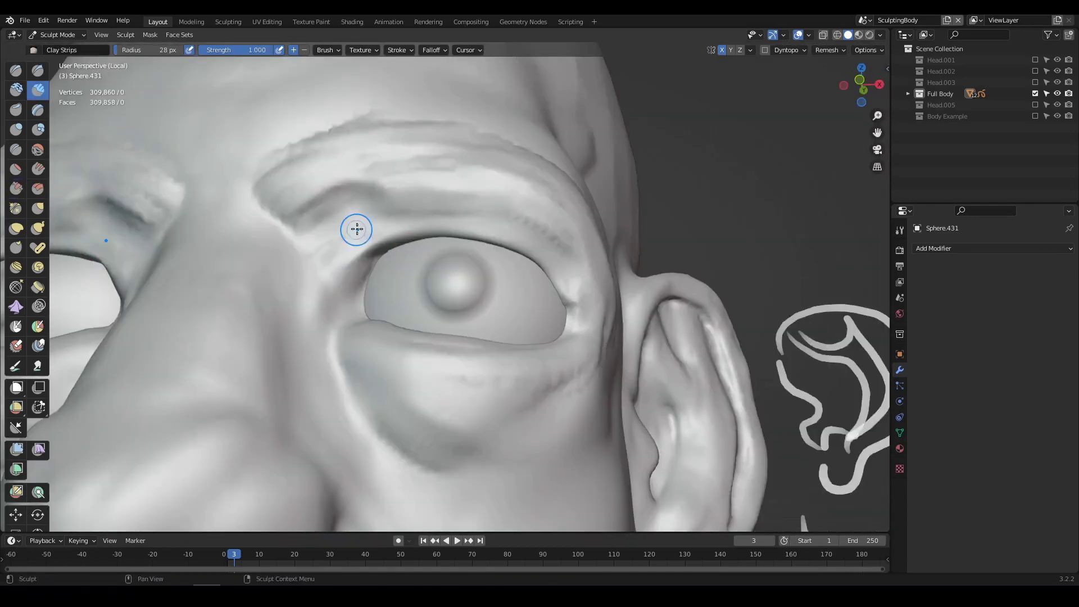
pyautogui.moveTo(356, 229)
pyautogui.mouseDown(button='middle')
pyautogui.moveTo(417, 197)
pyautogui.moveTo(433, 217)
pyautogui.mouseUp(button='middle')
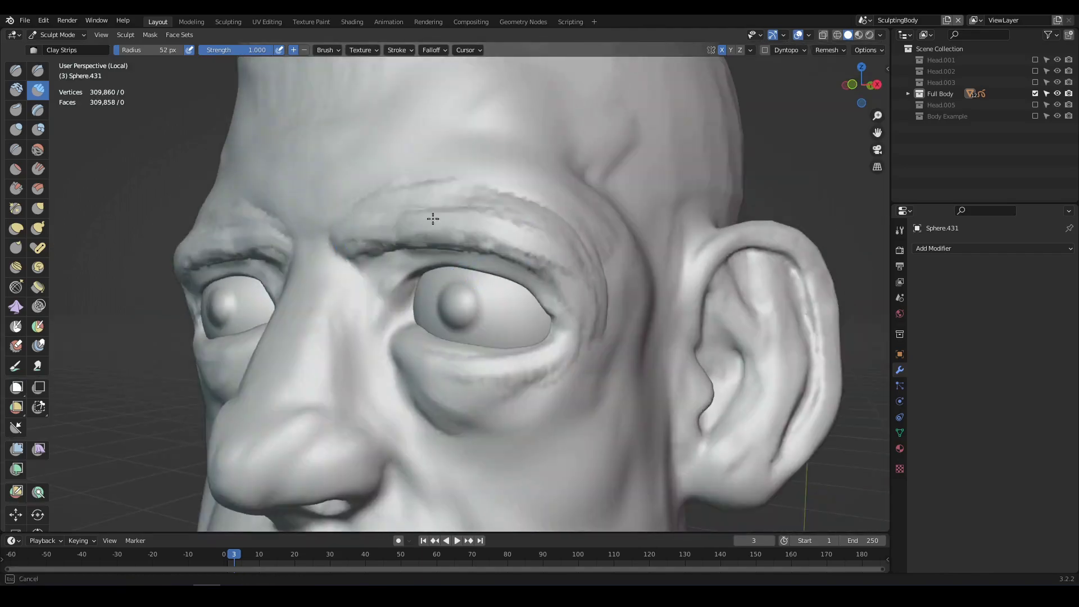
# - Extend the brow fold over the outer half of the upper eyelid with Clay Strips at 52 px radius and strength 1.000
pyautogui.scroll(2, 433, 217)
pyautogui.moveTo(500, 236); pyautogui.dragTo(544, 253)
pyautogui.moveTo(562, 253); pyautogui.dragTo(439, 242, button='middle')
pyautogui.moveTo(520, 248); pyautogui.dragTo(561, 272)
pyautogui.moveTo(506, 237); pyautogui.dragTo(523, 270, button='middle')
pyautogui.scroll(-2, 522, 269)
pyautogui.moveTo(534, 286); pyautogui.dragTo(460, 221)
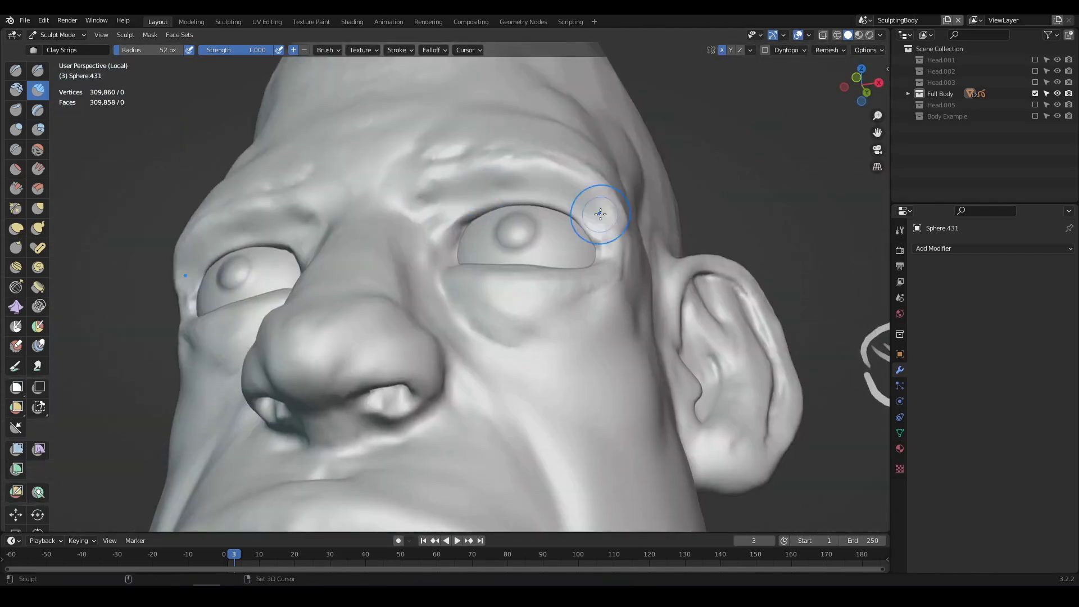
# - Build up the lower eyelid toward the outer eye corner with Clay Strips at 52 px radius and strength 0.511
pyautogui.moveTo(601, 214); pyautogui.dragTo(405, 200, button='middle')
pyautogui.scroll(-2, 483, 248)
pyautogui.moveTo(529, 281); pyautogui.dragTo(571, 309)
pyautogui.moveTo(571, 309)
pyautogui.mouseDown(button='middle')
pyautogui.moveTo(581, 255)
pyautogui.moveTo(495, 264)
pyautogui.mouseUp(button='middle')
pyautogui.scroll(3, 494, 264)
pyautogui.moveTo(484, 315); pyautogui.dragTo(545, 289)
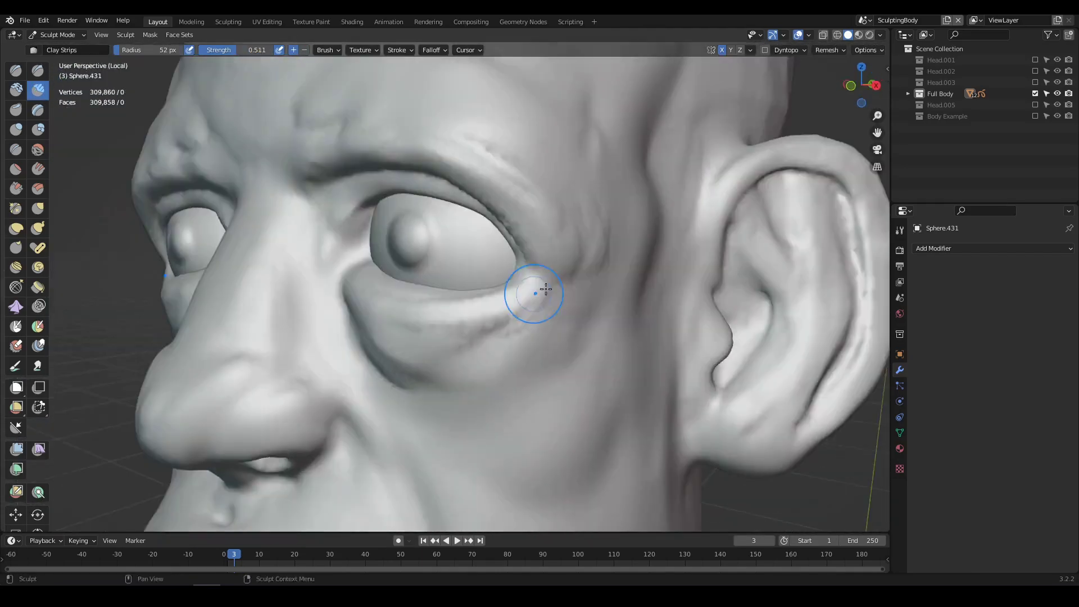
# - Set the Clay Strips radius to 78 px and refine the brow area around the eyes
pyautogui.moveTo(546, 289)
pyautogui.mouseDown(button='middle')
pyautogui.moveTo(419, 188)
pyautogui.moveTo(545, 152)
pyautogui.moveTo(442, 247)
pyautogui.moveTo(424, 219)
pyautogui.moveTo(394, 231)
pyautogui.mouseUp(button='middle')
pyautogui.scroll(-2, 424, 220)
pyautogui.scroll(2, 428, 253)
pyautogui.press('f')
pyautogui.moveTo(523, 247)
pyautogui.mouseDown(button='middle')
pyautogui.moveTo(417, 238)
pyautogui.moveTo(566, 357)
pyautogui.mouseUp(button='middle')
pyautogui.scroll(-4, 417, 238)
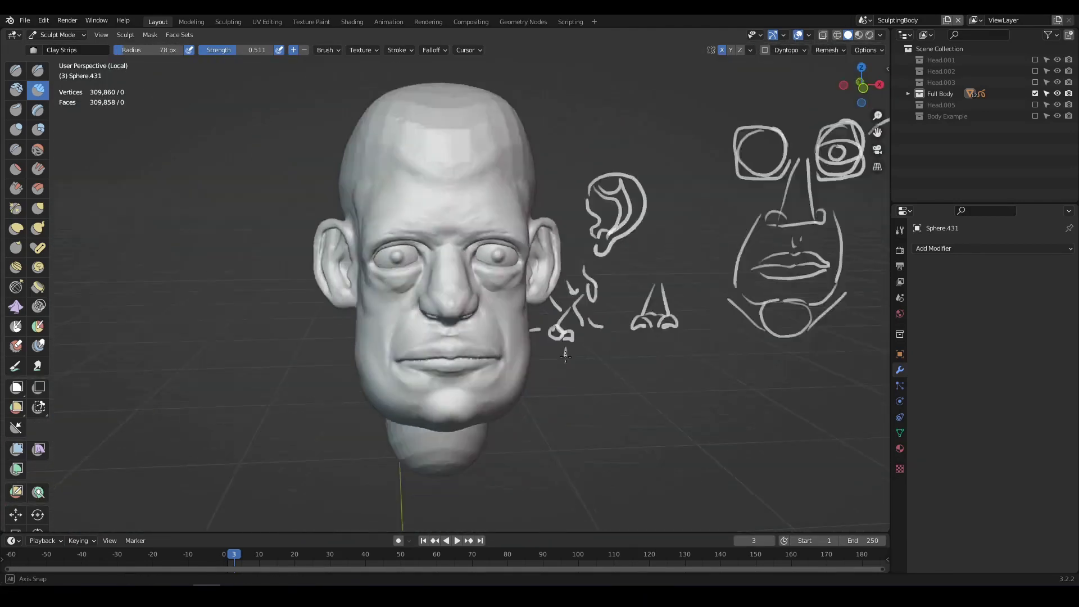
# - Pull the outer end of the brow and upper eyelid slightly upward with Grab at 102 px radius
pyautogui.scroll(3, 540, 292)
pyautogui.press('g')
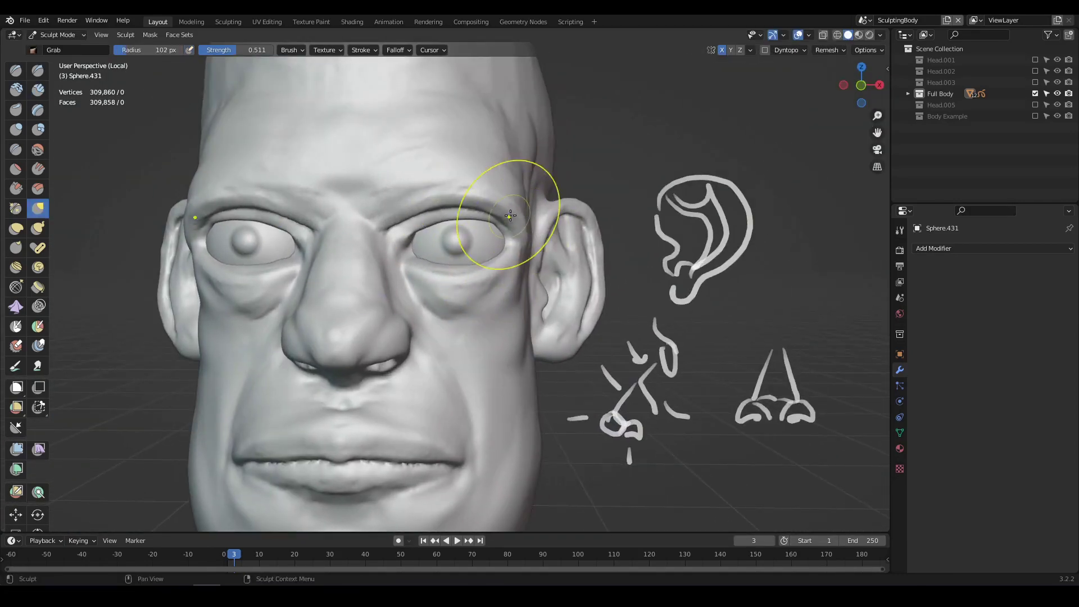
pyautogui.moveTo(511, 216); pyautogui.dragTo(507, 209)
pyautogui.scroll(-4, 470, 403)
pyautogui.scroll(2, 470, 337)
pyautogui.scroll(3, 421, 200)
# - Reshape the forehead and skull profile with Grab at 147 px radius
pyautogui.moveTo(551, 225)
pyautogui.mouseDown(button='middle')
pyautogui.moveTo(404, 191)
pyautogui.moveTo(494, 278)
pyautogui.moveTo(410, 260)
pyautogui.moveTo(533, 287)
pyautogui.moveTo(490, 297)
pyautogui.mouseUp(button='middle')
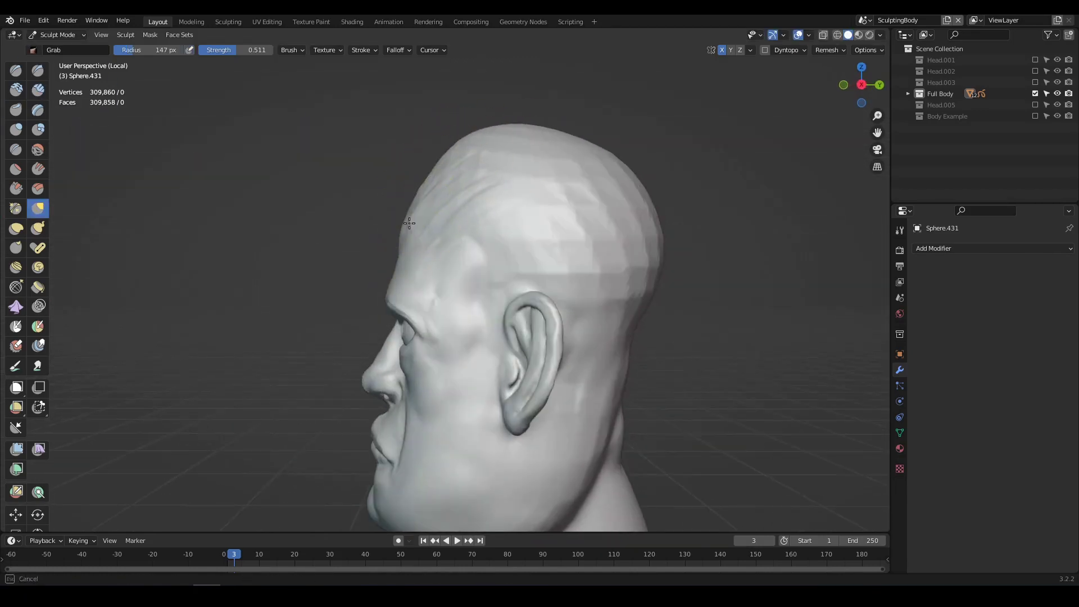
pyautogui.moveTo(496, 164); pyautogui.dragTo(541, 205, button='middle')
pyautogui.moveTo(452, 158)
pyautogui.mouseDown(button='middle')
pyautogui.moveTo(525, 228)
pyautogui.moveTo(585, 218)
pyautogui.mouseUp(button='middle')
pyautogui.moveTo(522, 148); pyautogui.dragTo(464, 222, button='middle')
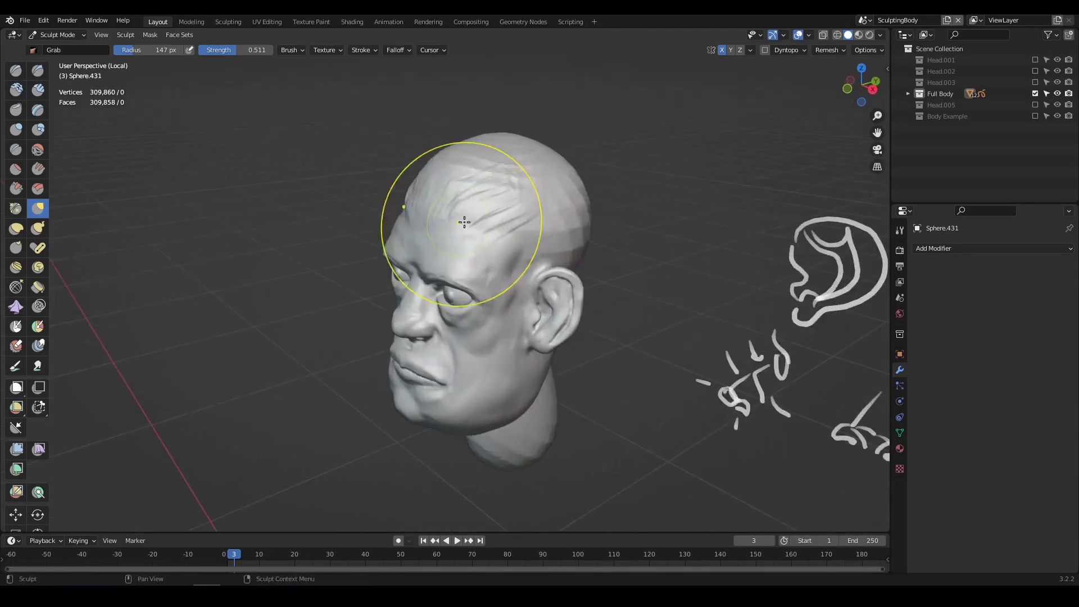
# - Build up the side and back of the skull behind the ears with Clay Strips at 119 px radius
pyautogui.click(37, 90)
pyautogui.moveTo(635, 217); pyautogui.dragTo(429, 281, button='middle')
pyautogui.scroll(3, 542, 239)
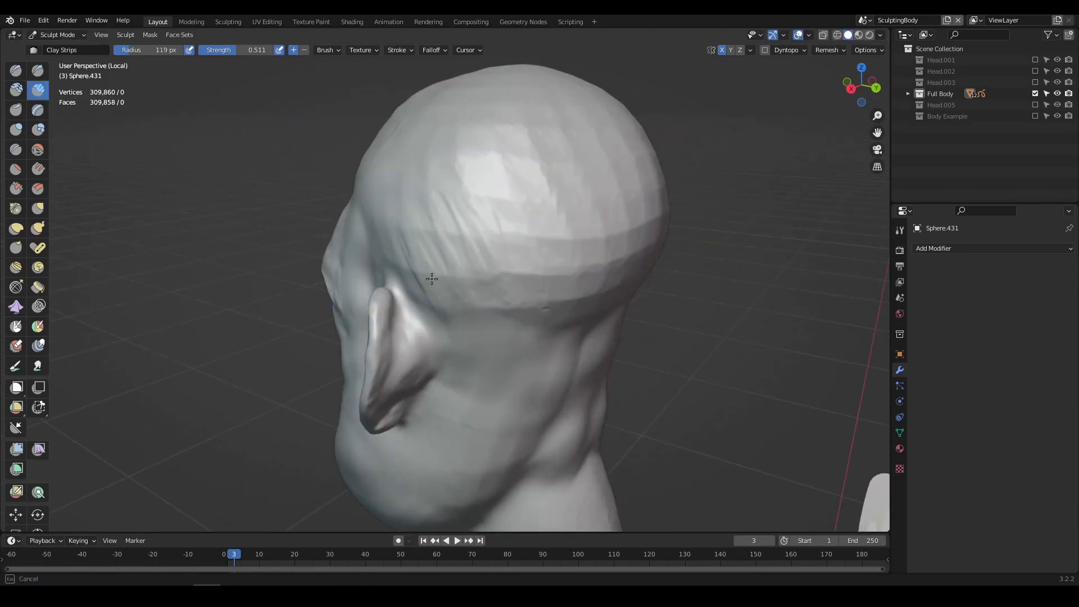
pyautogui.moveTo(571, 382)
pyautogui.keyDown('shift'); pyautogui.mouseDown(button='middle')
pyautogui.moveTo(556, 219)
pyautogui.moveTo(467, 247)
pyautogui.mouseUp(button='middle'); pyautogui.keyUp('shift')
pyautogui.scroll(-6, 555, 219)
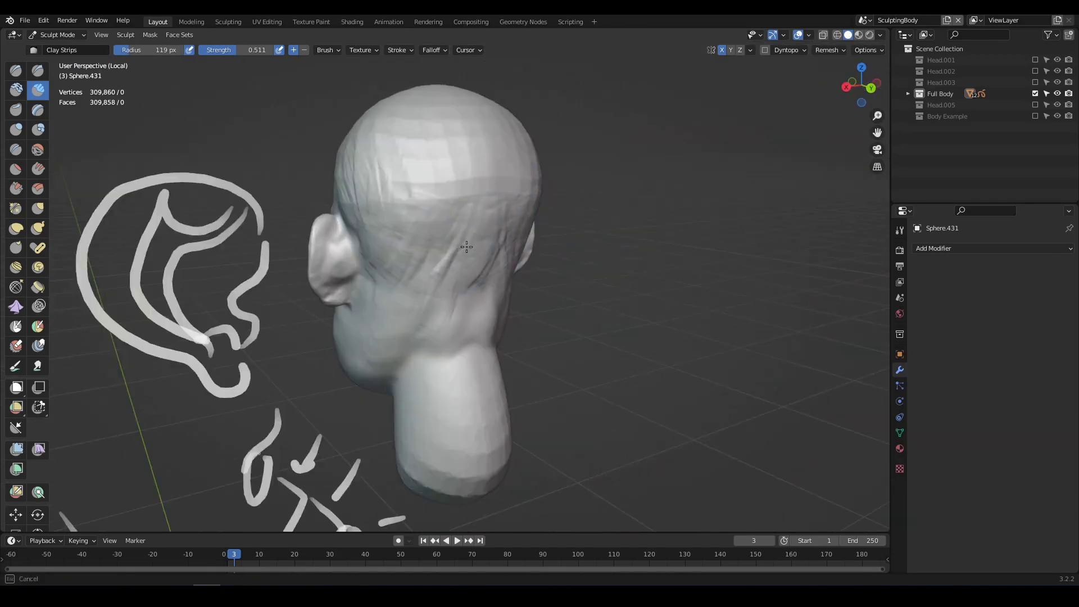
# - Round out the top of the skull with Clay Strips at 119 px radius and strength 0.511
pyautogui.moveTo(439, 132); pyautogui.dragTo(489, 242, button='middle')
pyautogui.scroll(4, 478, 258)
pyautogui.scroll(-3, 513, 193)
pyautogui.moveTo(549, 139)
pyautogui.mouseDown(button='middle')
pyautogui.moveTo(465, 318)
pyautogui.moveTo(397, 329)
pyautogui.mouseUp(button='middle')
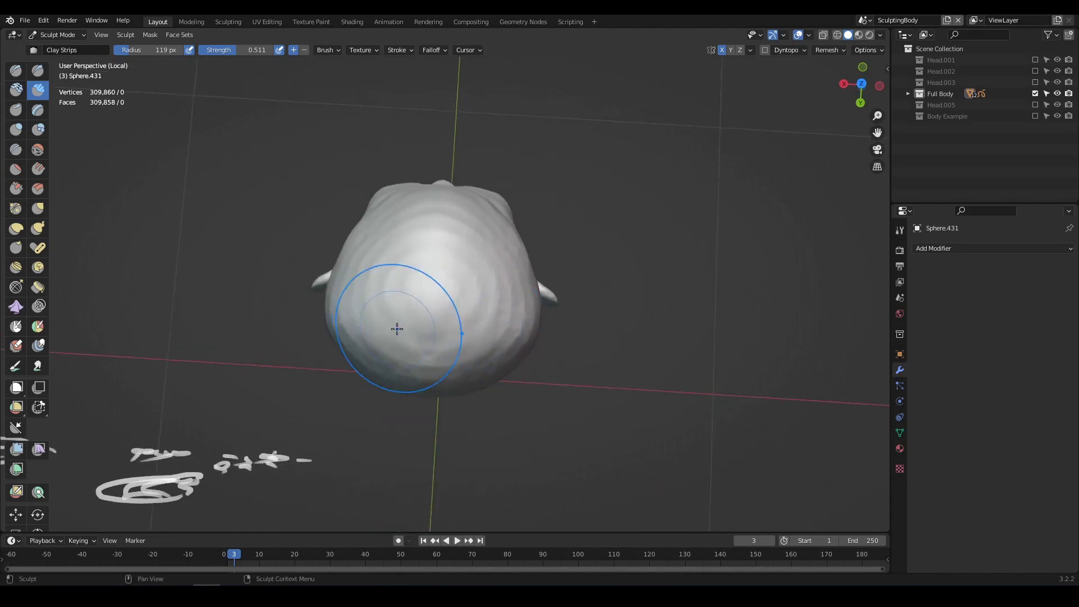
# - Adjust the crown and the back of the head in profile with Grab at 119 px radius
pyautogui.moveTo(432, 364); pyautogui.dragTo(519, 266, button='middle')
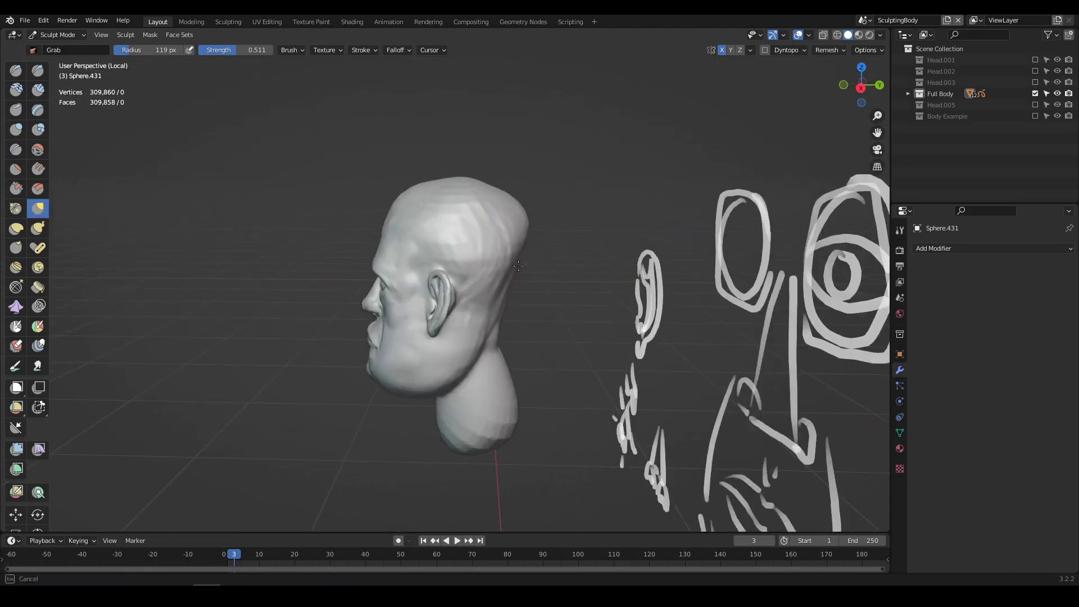
pyautogui.moveTo(466, 175); pyautogui.dragTo(504, 270, button='middle')
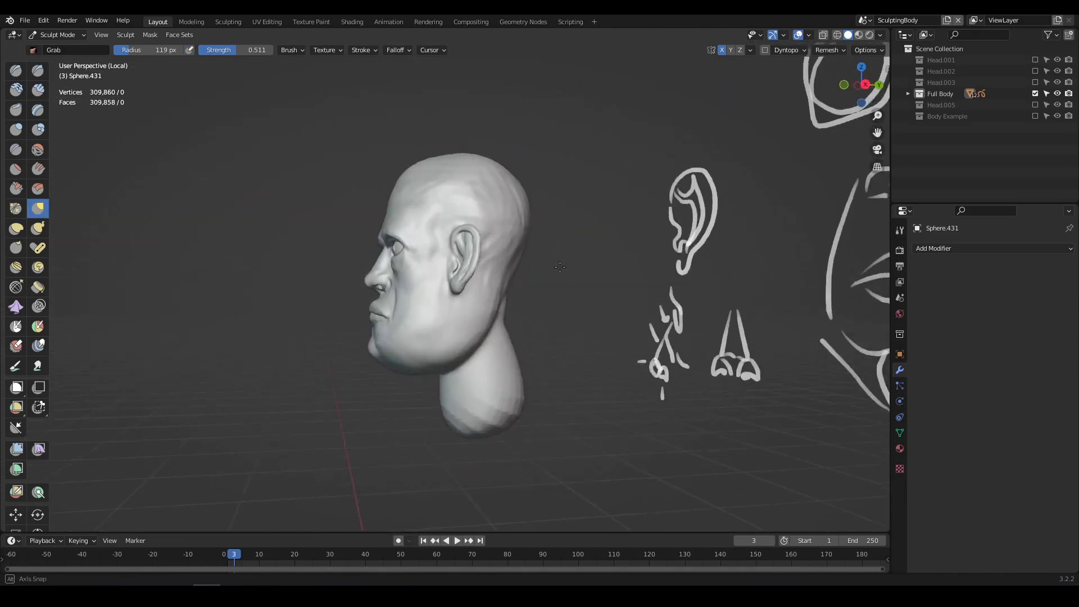
pyautogui.scroll(3, 505, 326)
pyautogui.moveTo(504, 326); pyautogui.dragTo(508, 275, button='middle')
# - Sculpt the back and sides of the neck with Clay Strips at 119 px radius
pyautogui.click(37, 90)
pyautogui.scroll(1, 494, 250)
pyautogui.moveTo(517, 287)
pyautogui.mouseDown()
pyautogui.moveTo(482, 328)
pyautogui.moveTo(476, 362)
pyautogui.mouseUp()
pyautogui.moveTo(475, 363)
pyautogui.mouseDown(button='middle')
pyautogui.moveTo(482, 397)
pyautogui.moveTo(475, 351)
pyautogui.moveTo(504, 284)
pyautogui.moveTo(429, 357)
pyautogui.moveTo(511, 297)
pyautogui.moveTo(503, 375)
pyautogui.moveTo(398, 211)
pyautogui.mouseUp(button='middle')
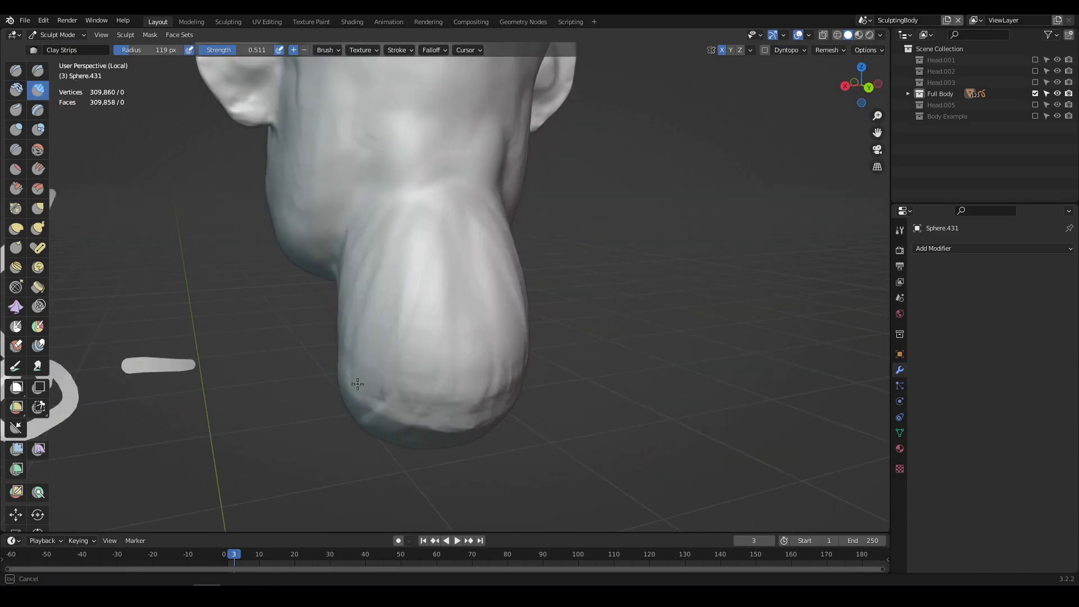
pyautogui.moveTo(358, 384)
pyautogui.mouseDown(button='middle')
pyautogui.moveTo(550, 256)
pyautogui.moveTo(386, 337)
pyautogui.moveTo(411, 196)
pyautogui.mouseUp(button='middle')
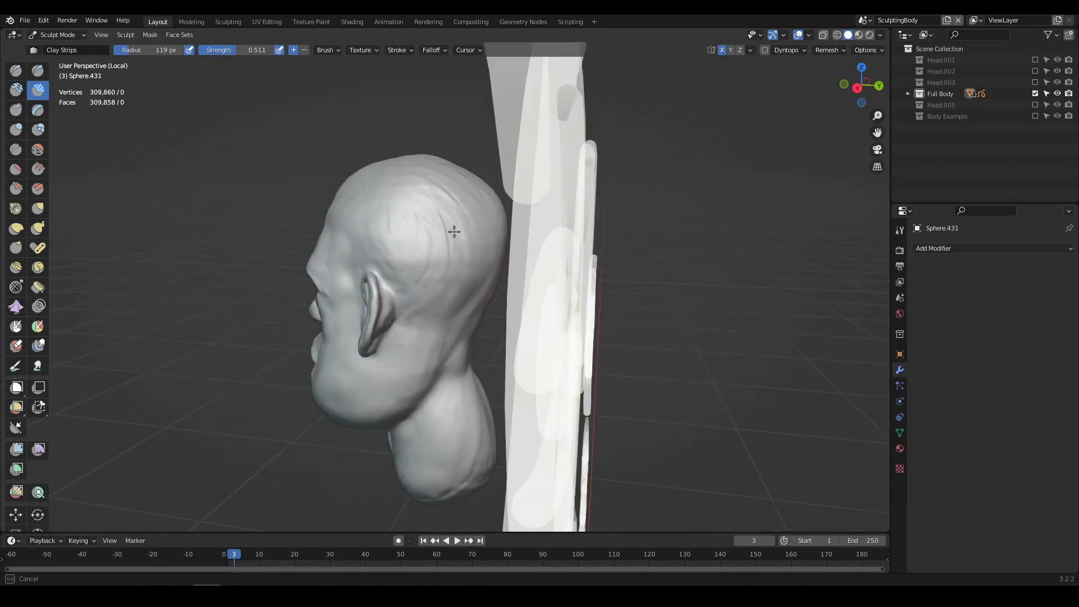
pyautogui.moveTo(443, 283)
pyautogui.mouseDown(button='middle')
pyautogui.moveTo(515, 258)
pyautogui.moveTo(474, 249)
pyautogui.moveTo(599, 221)
pyautogui.mouseUp(button='middle')
# - Blend the temple in front of the ear and the side of the forehead with Clay Strips
pyautogui.scroll(4, 474, 249)
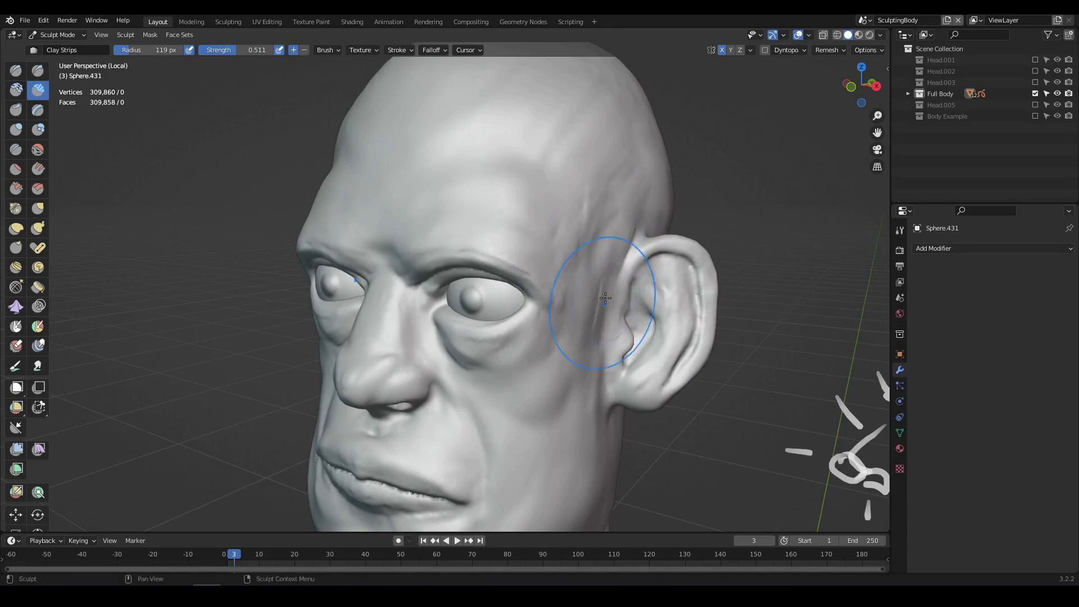
pyautogui.moveTo(606, 298); pyautogui.dragTo(568, 210, button='middle')
pyautogui.moveTo(461, 216); pyautogui.dragTo(583, 222, button='middle')
pyautogui.scroll(-4, 583, 221)
# - Shape the front of the neck and throat below the chin with Clay Strips at strength 0.511
pyautogui.moveTo(540, 444); pyautogui.dragTo(524, 389, button='middle')
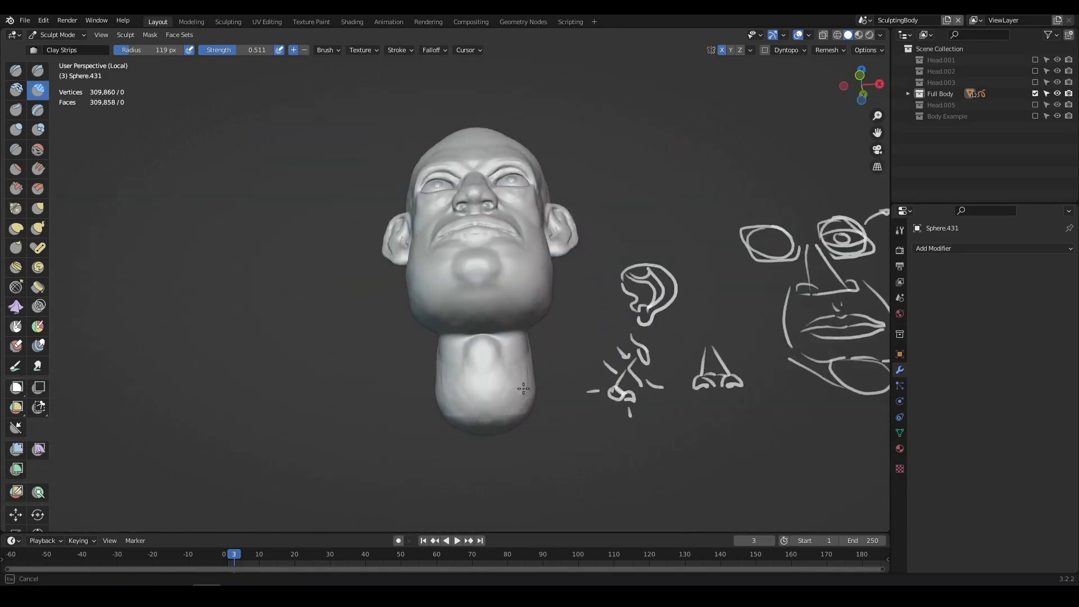
pyautogui.moveTo(523, 388); pyautogui.dragTo(521, 368)
pyautogui.moveTo(585, 363)
pyautogui.mouseDown(button='middle')
pyautogui.moveTo(470, 393)
pyautogui.moveTo(453, 422)
pyautogui.moveTo(431, 388)
pyautogui.mouseUp(button='middle')
pyautogui.scroll(4, 430, 388)
pyautogui.moveTo(416, 366); pyautogui.dragTo(385, 361)
pyautogui.moveTo(394, 361)
pyautogui.mouseDown(button='middle')
pyautogui.moveTo(613, 359)
pyautogui.moveTo(610, 402)
pyautogui.moveTo(633, 391)
pyautogui.moveTo(613, 388)
pyautogui.mouseUp(button='middle')
# - Carve the inner eye corner into a tear duct with Draw Sharp in subtract mode at 29 px radius and strength 0.511
pyautogui.scroll(-4, 531, 358)
pyautogui.scroll(1, 613, 358)
pyautogui.scroll(3, 611, 403)
pyautogui.scroll(4, 579, 321)
pyautogui.moveTo(578, 319); pyautogui.dragTo(448, 306, button='middle')
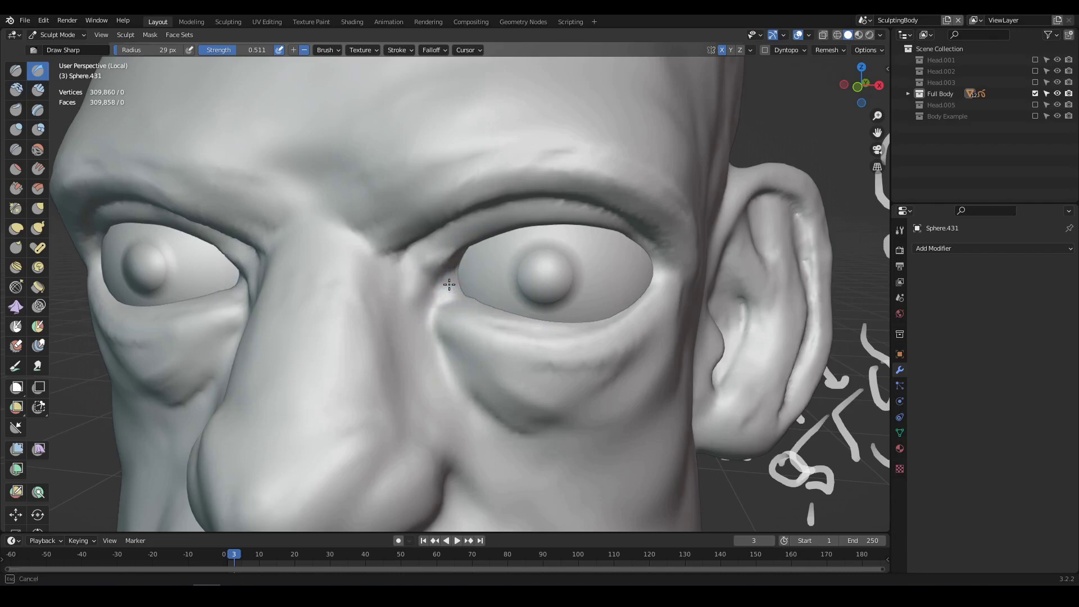
pyautogui.moveTo(452, 287); pyautogui.dragTo(463, 318, button='middle')
pyautogui.scroll(3, 419, 320)
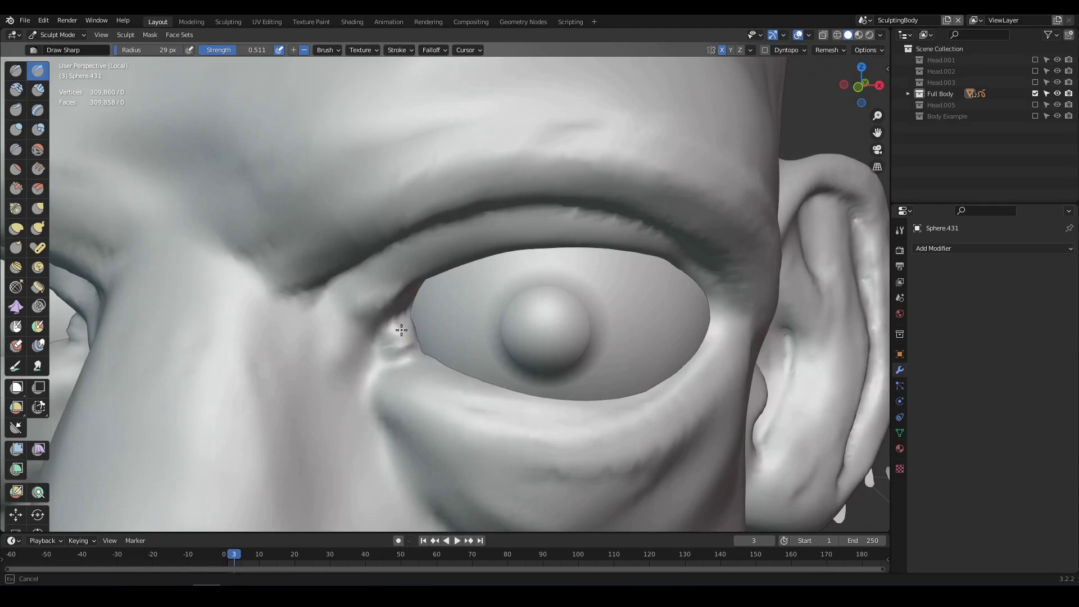
pyautogui.keyDown('shift'); pyautogui.moveTo(411, 334); pyautogui.dragTo(494, 331, button='middle'); pyautogui.keyUp('shift')
pyautogui.moveTo(494, 330); pyautogui.dragTo(509, 321, button='middle')
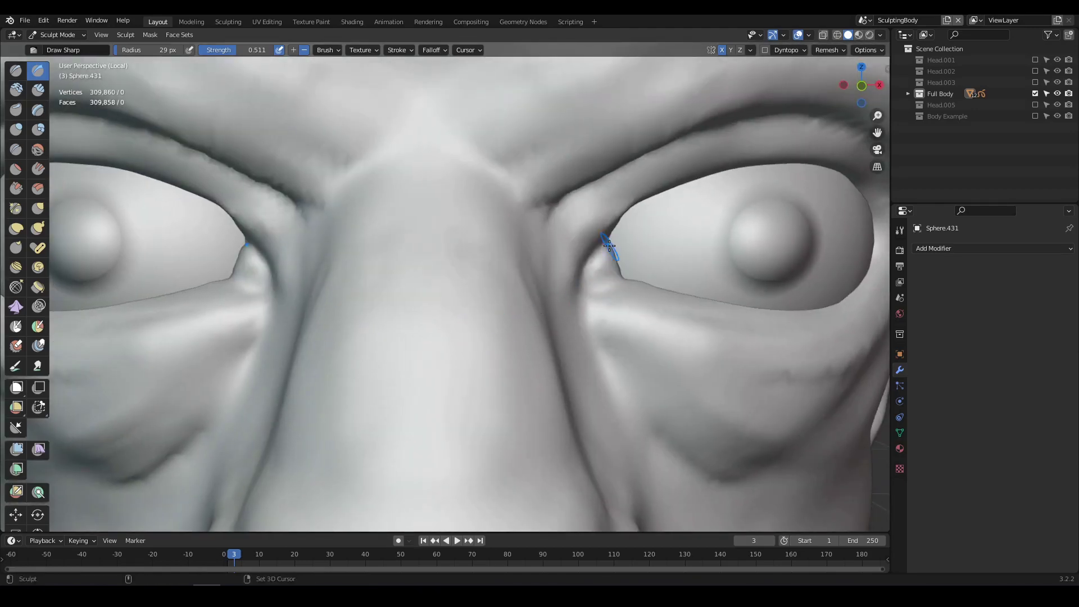
pyautogui.moveTo(609, 246); pyautogui.dragTo(612, 259)
# - Refine the crease where the tear duct meets the lower eyelid with Draw Sharp
pyautogui.moveTo(705, 231)
pyautogui.mouseDown(button='middle')
pyautogui.moveTo(634, 275)
pyautogui.moveTo(464, 307)
pyautogui.mouseUp(button='middle')
pyautogui.moveTo(363, 344)
pyautogui.mouseDown(button='middle')
pyautogui.moveTo(407, 337)
pyautogui.moveTo(505, 259)
pyautogui.mouseUp(button='middle')
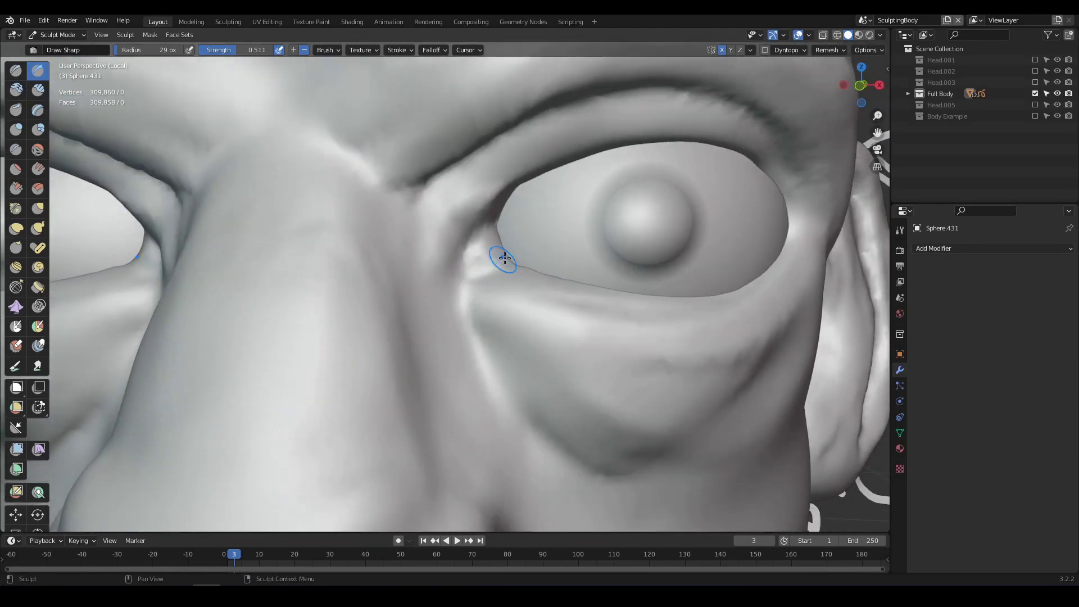
pyautogui.scroll(-1, 534, 304)
pyautogui.moveTo(479, 278); pyautogui.dragTo(476, 279)
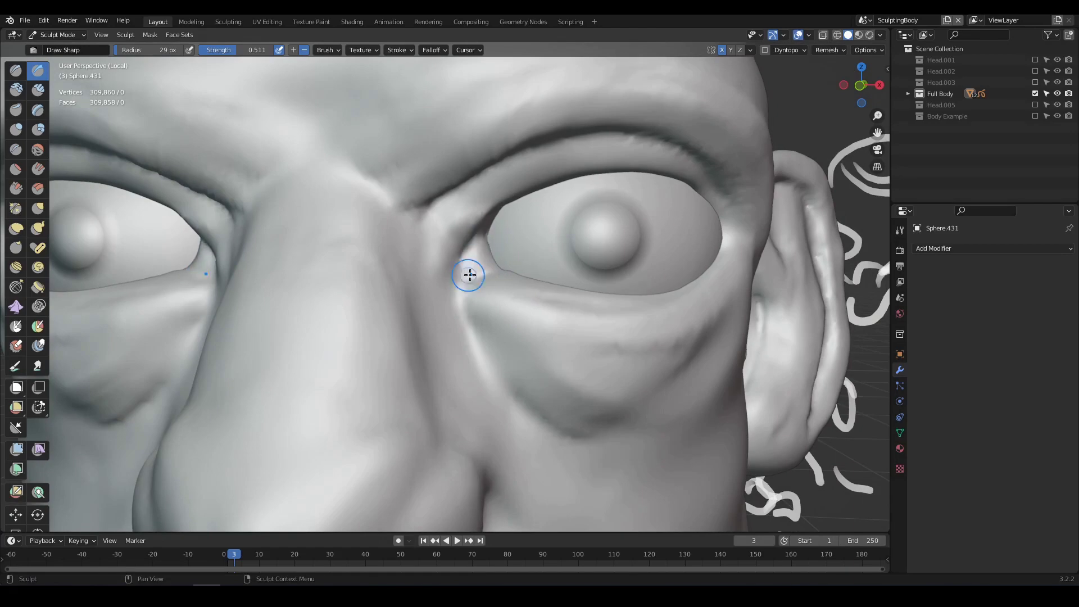
# - Adjust the cheekbone area beside the eyes with Grab at 91 px radius
pyautogui.moveTo(522, 272); pyautogui.dragTo(421, 315, button='middle')
pyautogui.keyDown('ctrl'); pyautogui.moveTo(422, 315); pyautogui.dragTo(480, 347, button='middle'); pyautogui.keyUp('ctrl')
pyautogui.scroll(-1, 506, 338)
pyautogui.scroll(3, 517, 281)
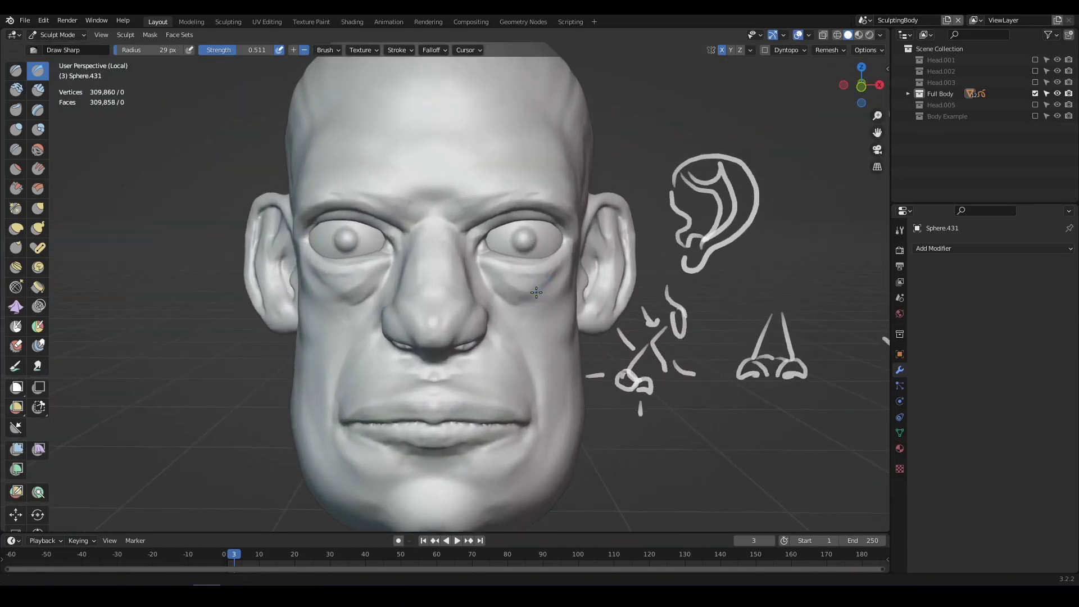
pyautogui.press('g')
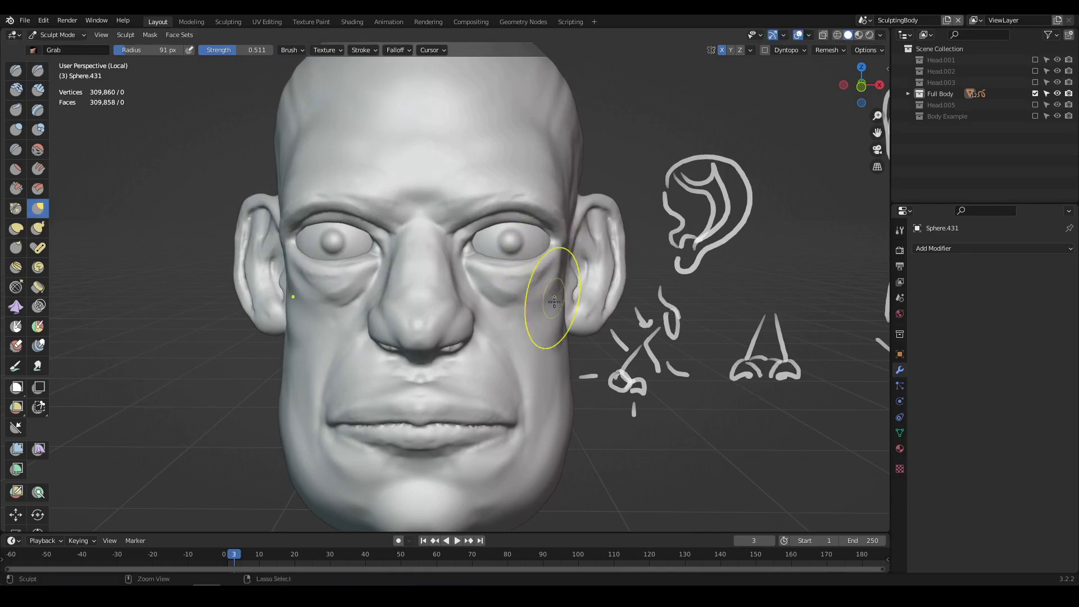
pyautogui.moveTo(554, 302)
pyautogui.mouseDown(button='middle')
pyautogui.moveTo(446, 257)
pyautogui.moveTo(359, 202)
pyautogui.moveTo(506, 251)
pyautogui.mouseUp(button='middle')
pyautogui.scroll(-2, 540, 270)
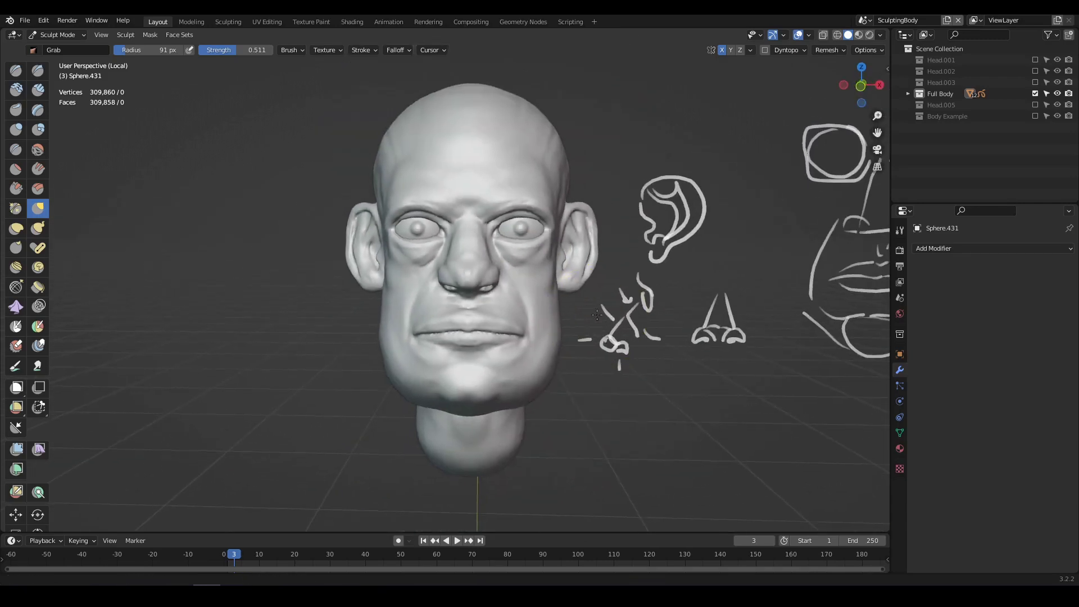
# - Switch to Object Mode and show only the head and eyeballs, with the Grease Pencil diagrams and viewport overlays hidden
pyautogui.press('4')
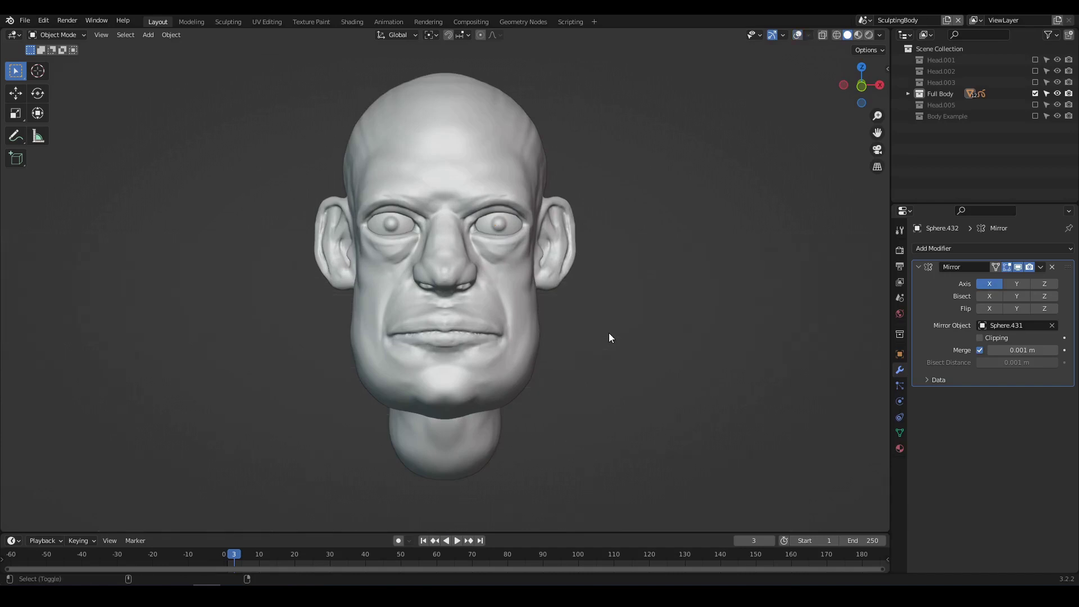
pyautogui.keyDown('shift'); pyautogui.moveTo(609, 333); pyautogui.dragTo(234, 306, button='middle'); pyautogui.keyUp('shift')
pyautogui.scroll(2, 662, 348)
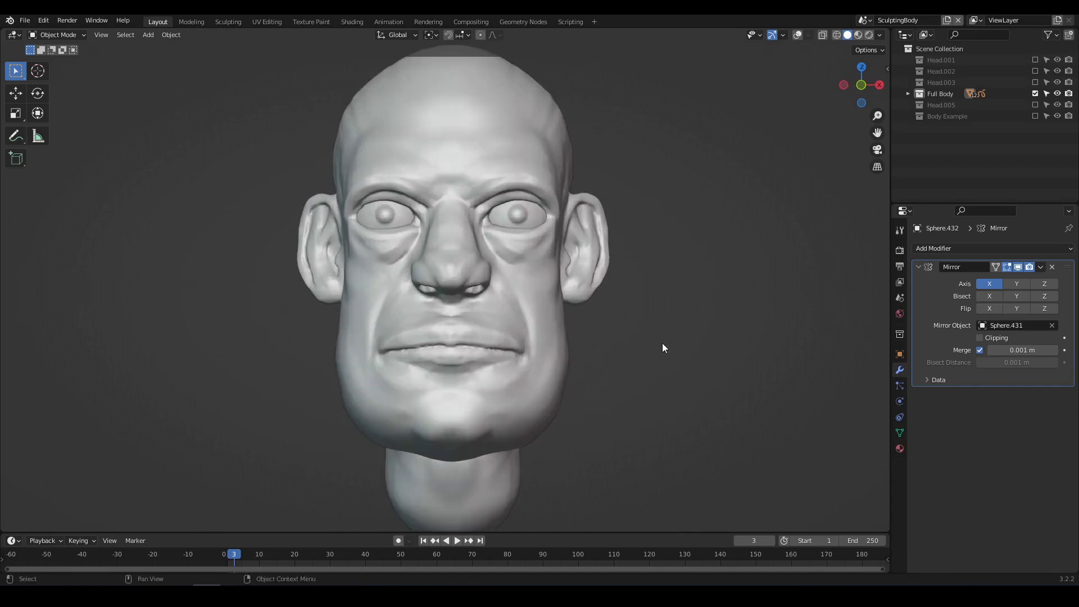